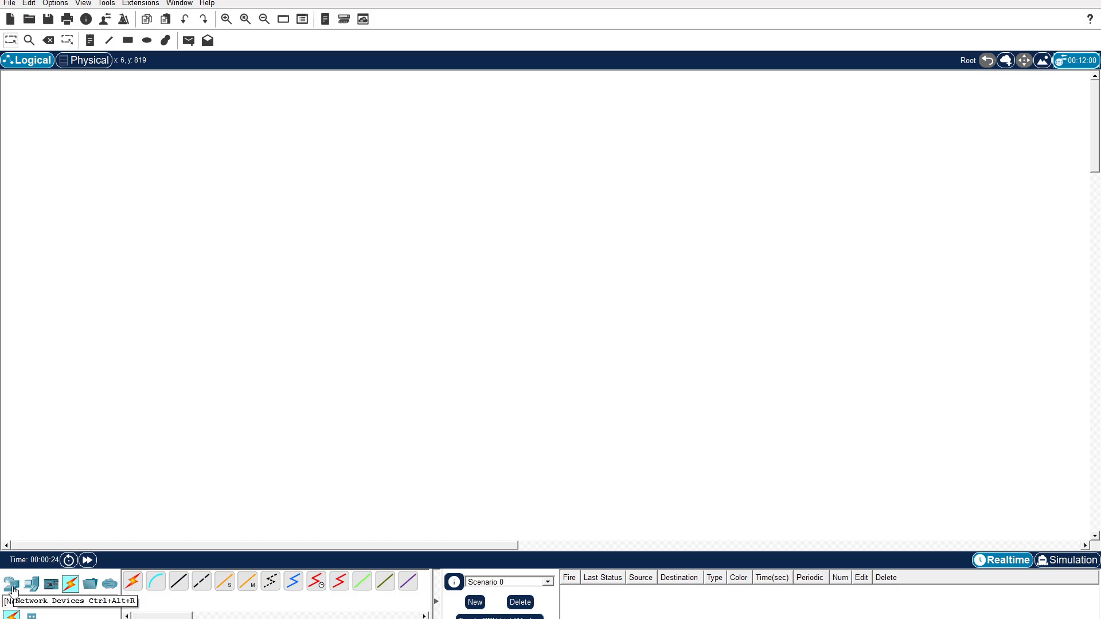
Place a 2901 router in the upper middle of the empty logical workspace.
{"action": "left_click", "coordinate": [13, 586]}
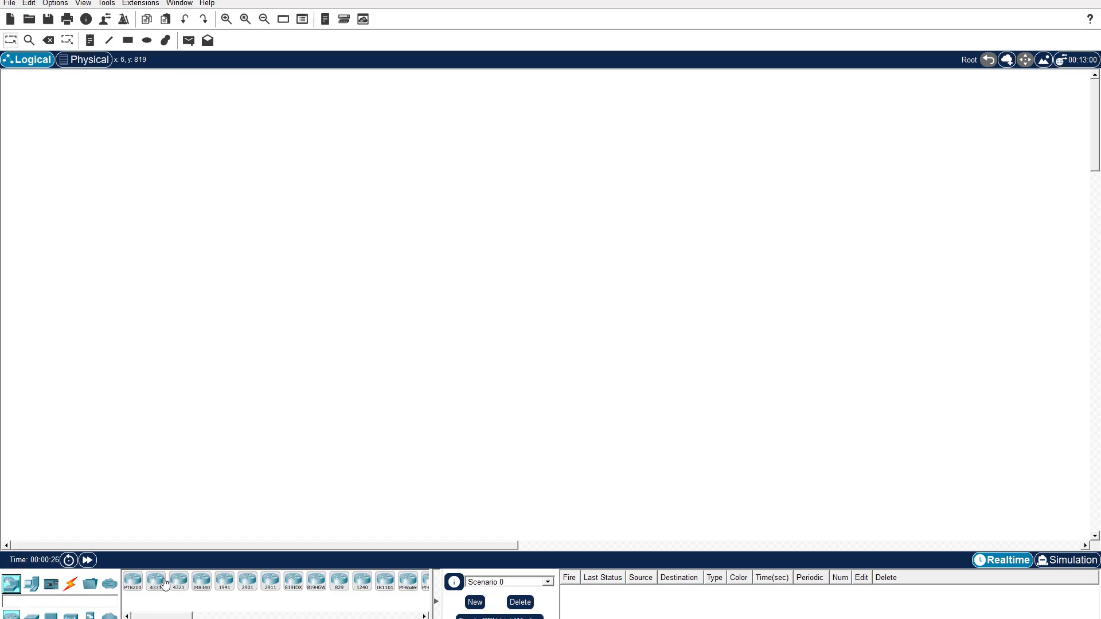
{"action": "left_click", "coordinate": [250, 588]}
{"action": "left_click", "coordinate": [424, 204]}
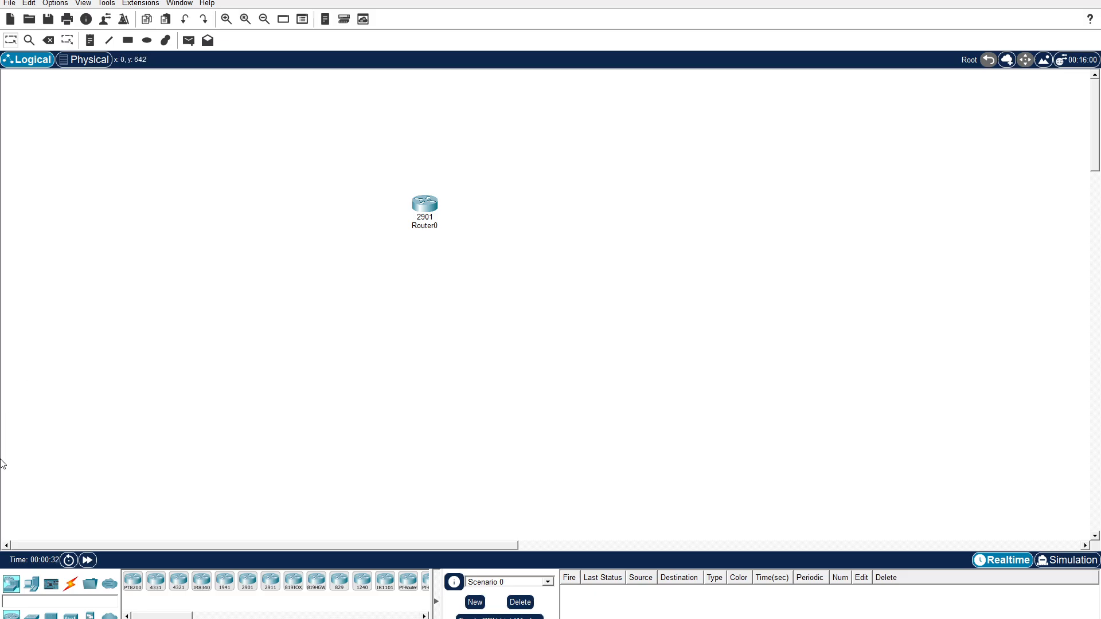
Add two 2960 switches below the router, one on its lower left and one on its lower right.
{"action": "left_click", "coordinate": [31, 616]}
{"action": "left_click", "coordinate": [132, 581]}
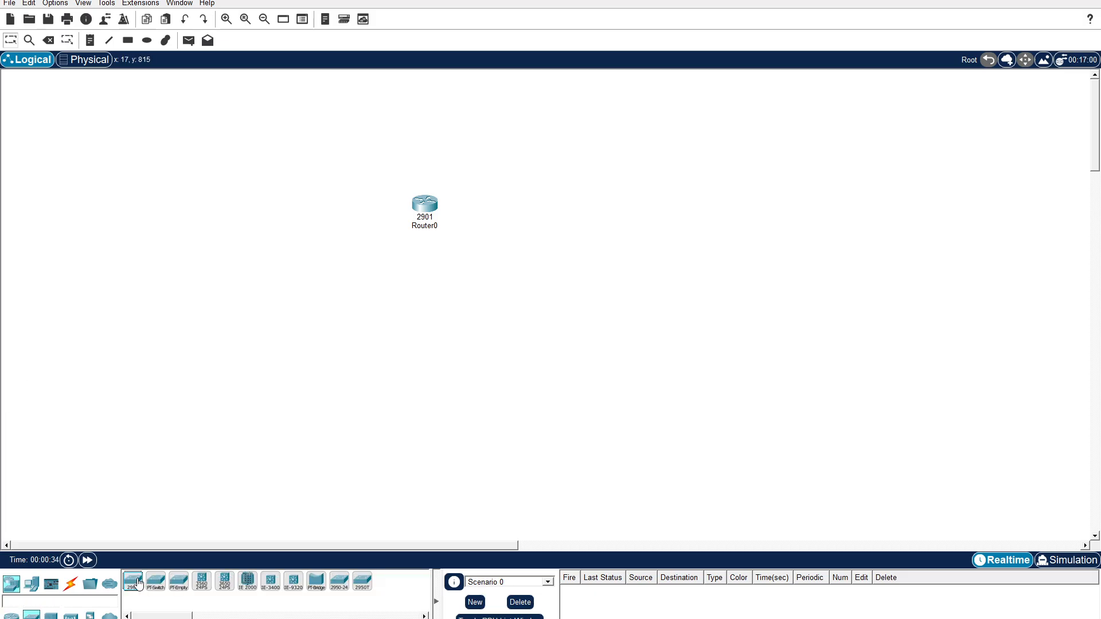
{"action": "left_click", "coordinate": [292, 323]}
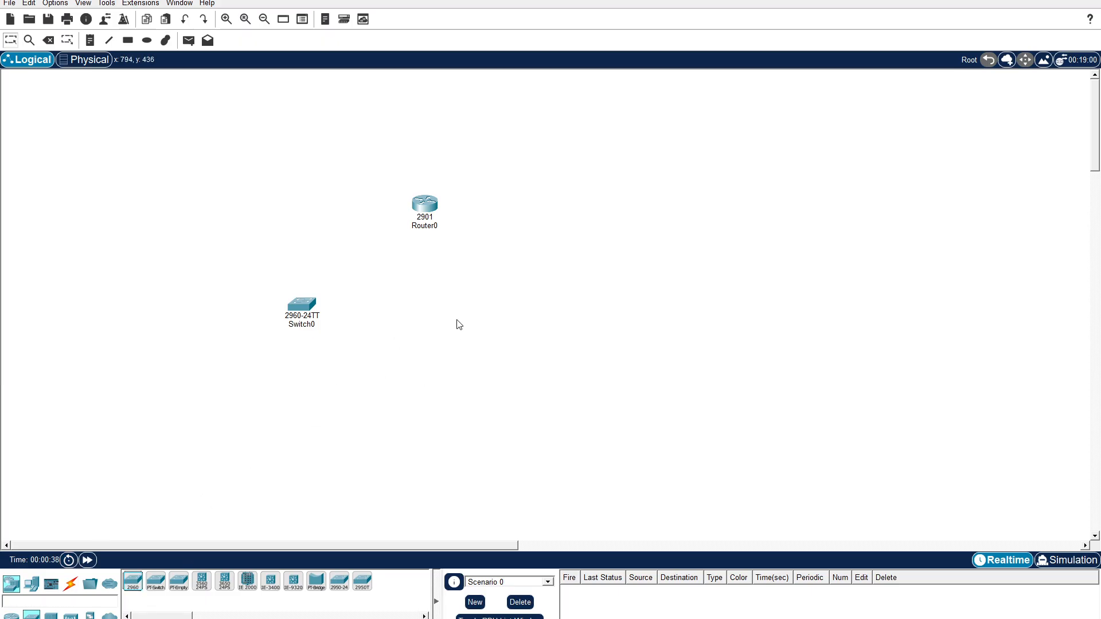
{"action": "left_click", "coordinate": [129, 592]}
{"action": "left_click", "coordinate": [461, 340]}
Place three PCs around the left switch, one to its left and two below it.
{"action": "left_click", "coordinate": [31, 584]}
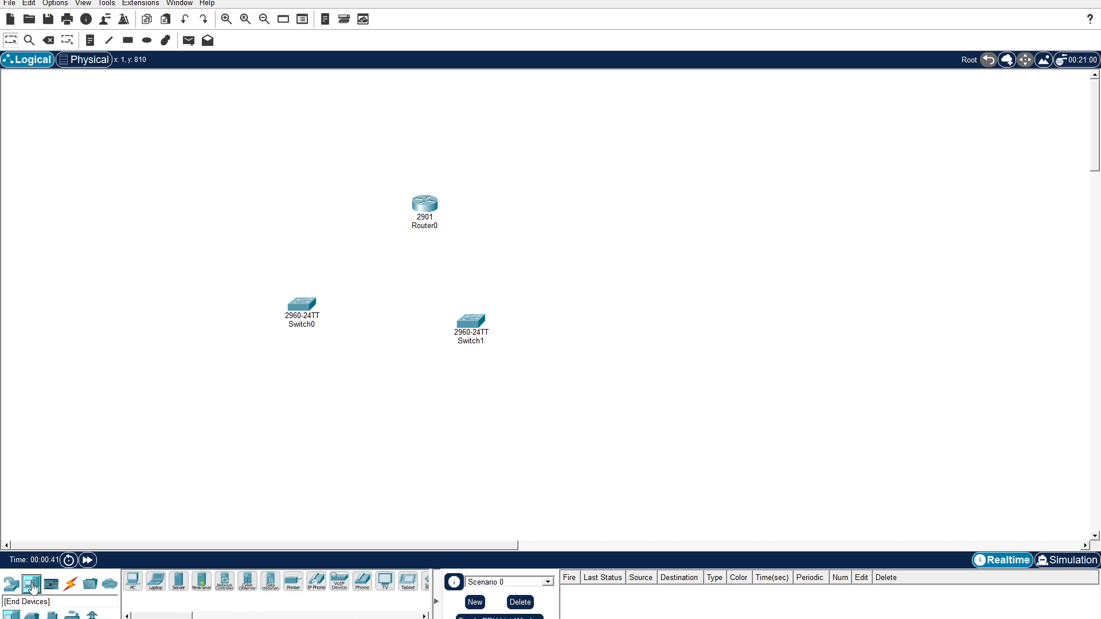
{"action": "left_click", "coordinate": [132, 581]}
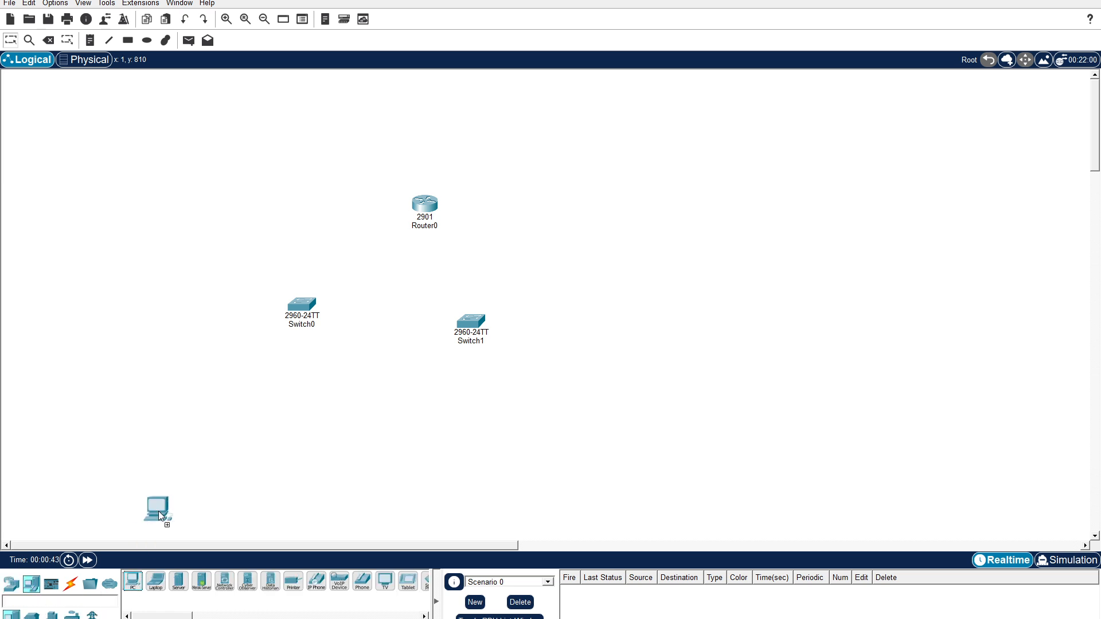
{"action": "left_click", "coordinate": [160, 333]}
{"action": "left_click", "coordinate": [132, 581]}
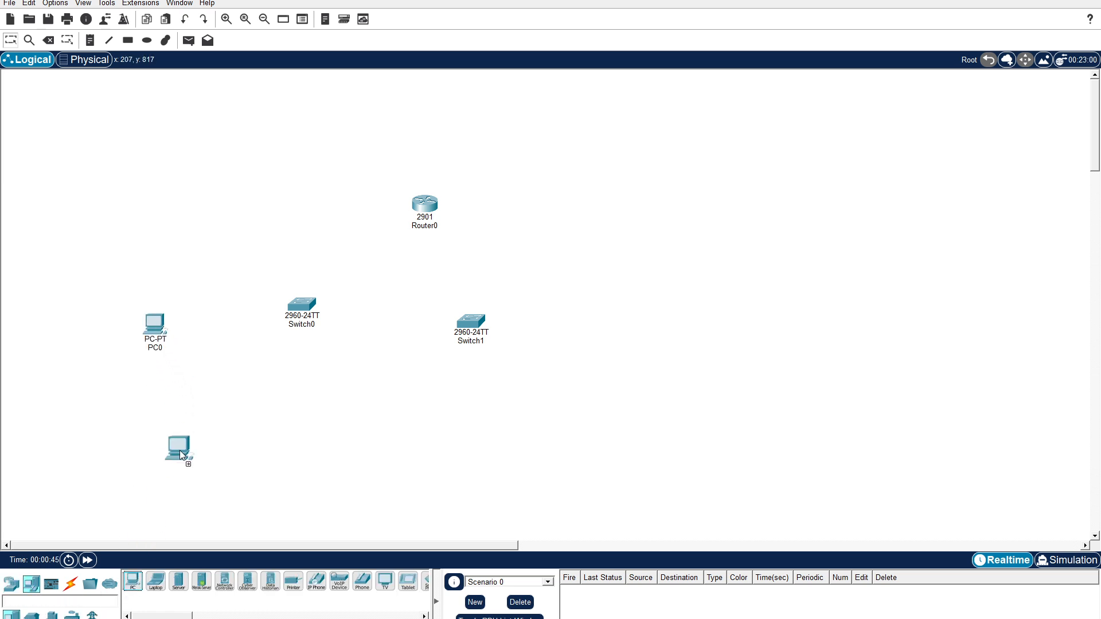
{"action": "left_click", "coordinate": [132, 582]}
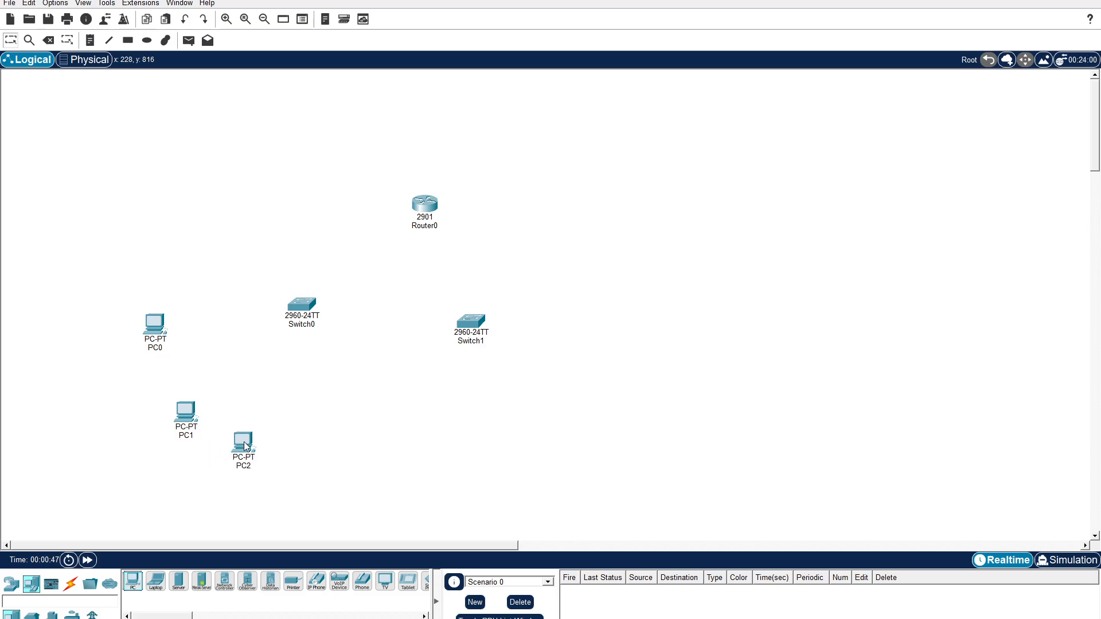
Place three more PCs below and to the right of the right switch.
{"action": "left_click", "coordinate": [133, 581]}
{"action": "left_click", "coordinate": [477, 424]}
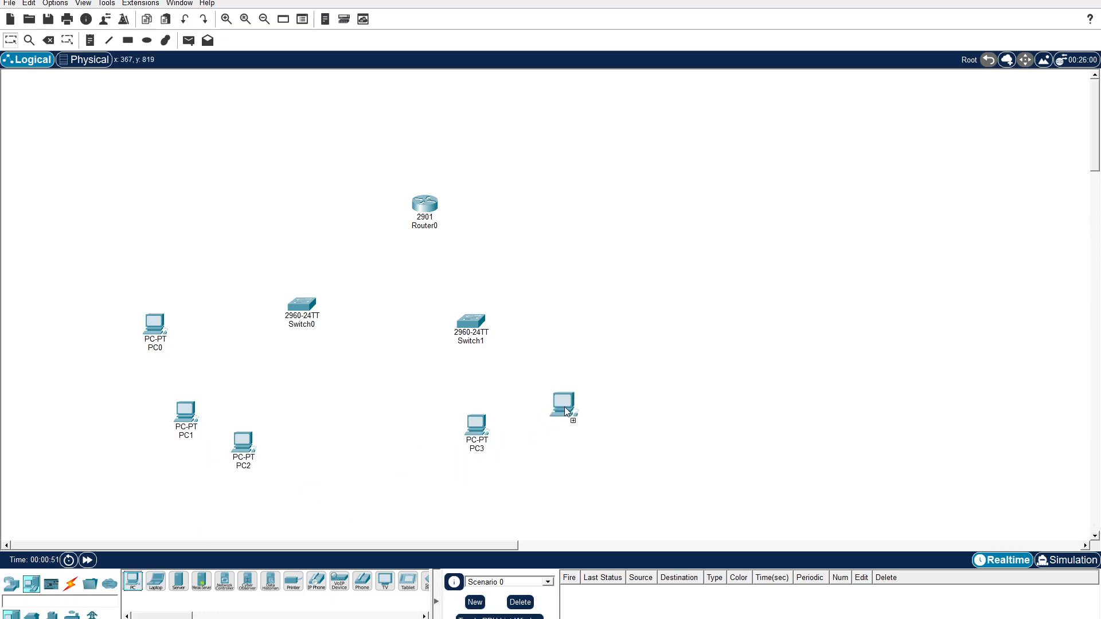
{"action": "left_click", "coordinate": [132, 581]}
{"action": "left_click", "coordinate": [635, 345]}
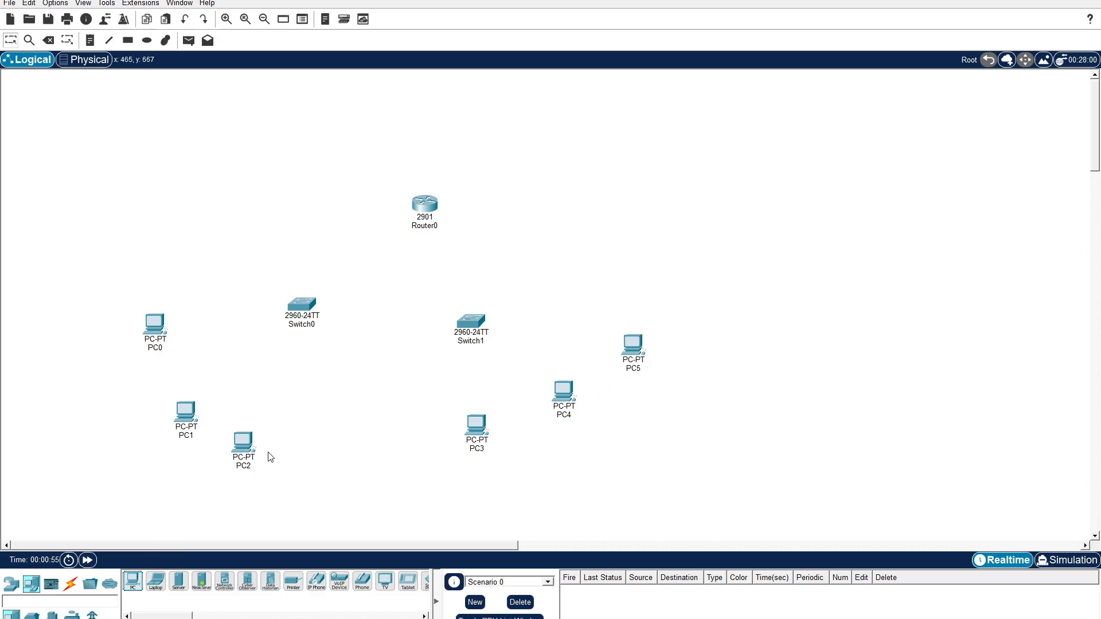
Connect Router0 GigabitEthernet0/0 to Switch0 GigabitEthernet0/1 with a copper straight-through cable.
{"action": "left_click", "coordinate": [70, 583]}
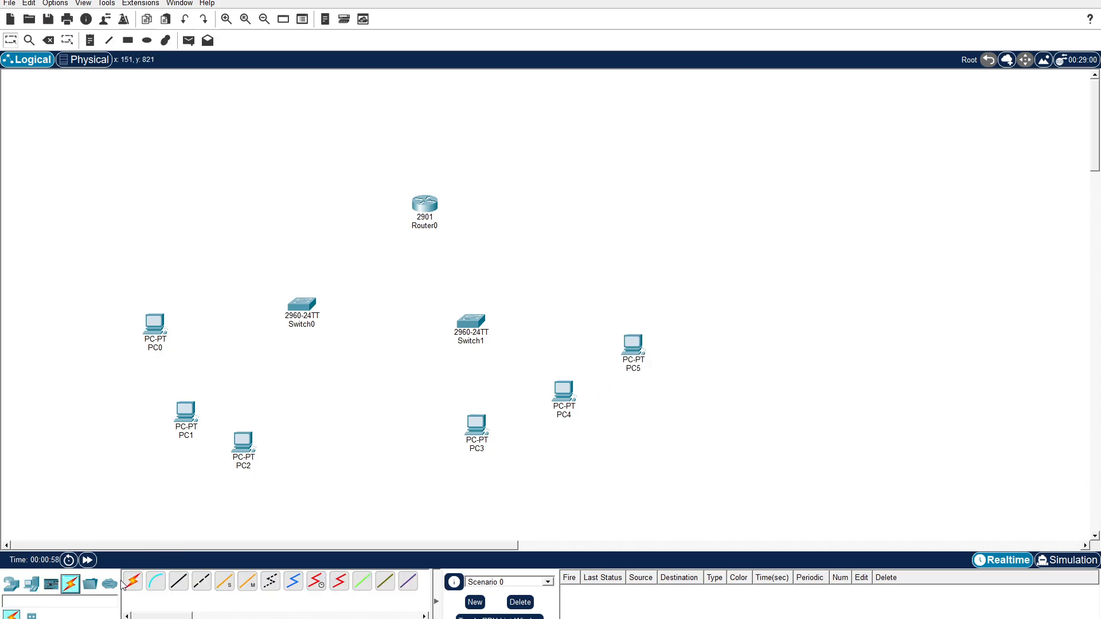
{"action": "left_click", "coordinate": [180, 584]}
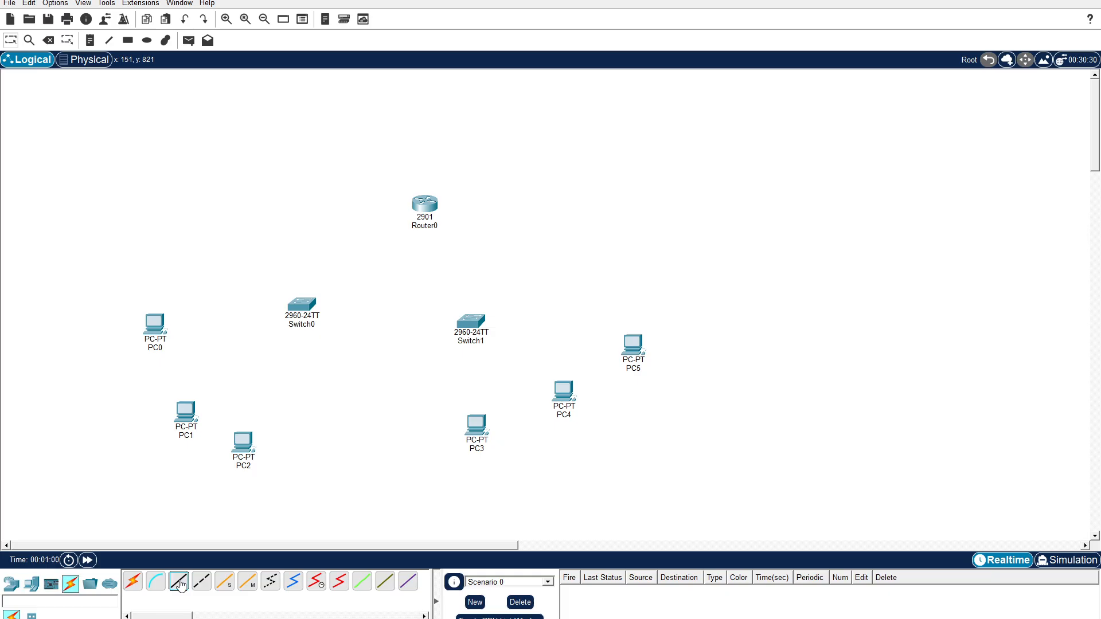
{"action": "left_click", "coordinate": [425, 206]}
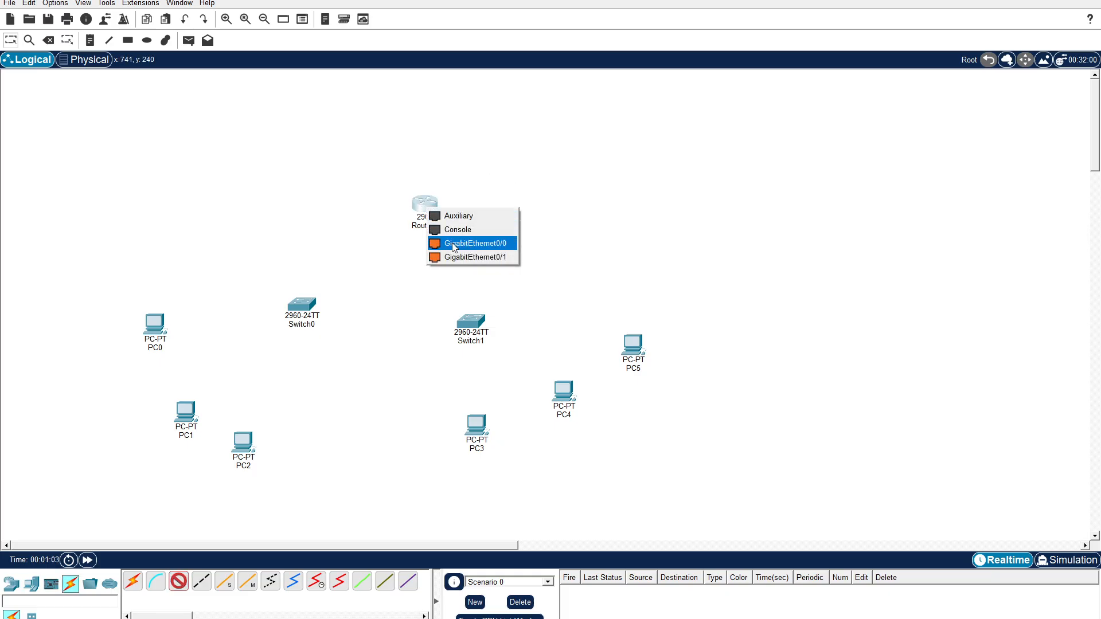
{"action": "left_click", "coordinate": [452, 243]}
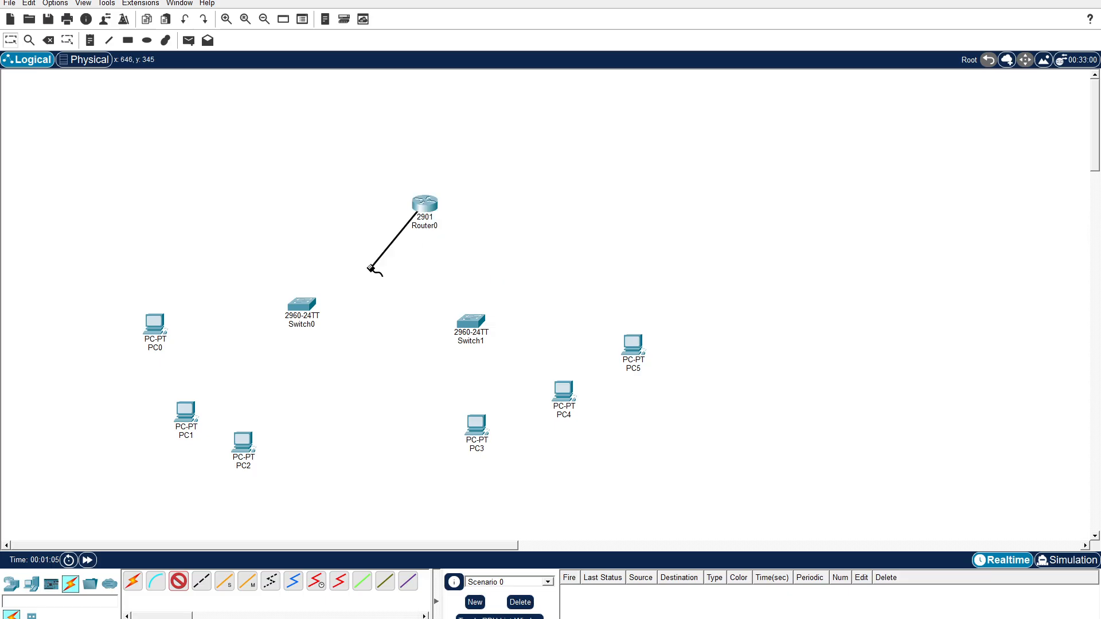
{"action": "left_click", "coordinate": [305, 304]}
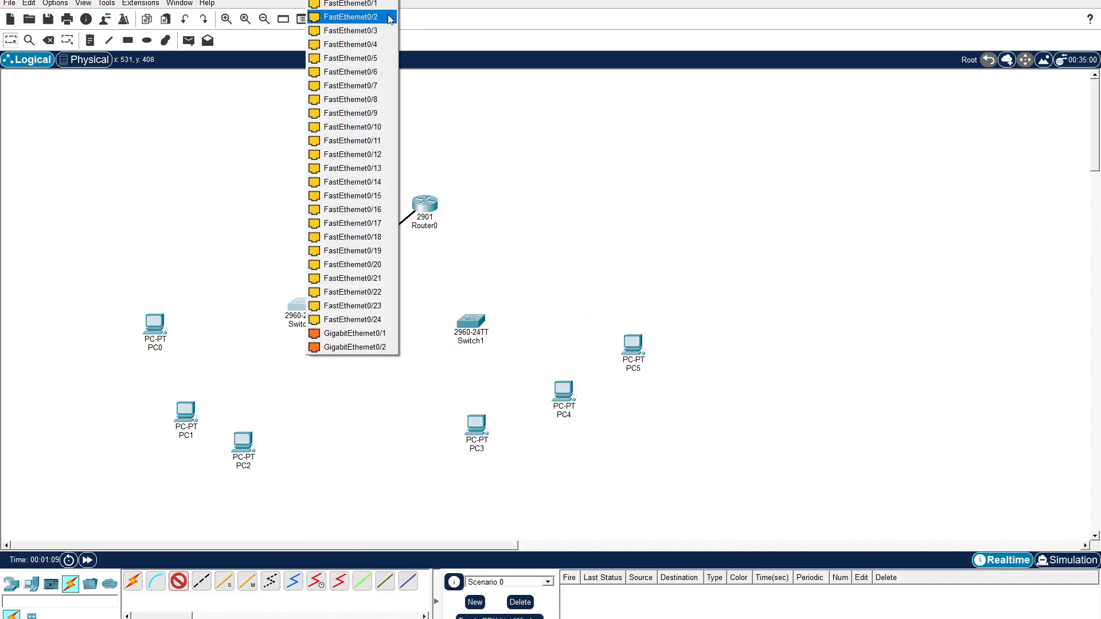
{"action": "left_click", "coordinate": [372, 334]}
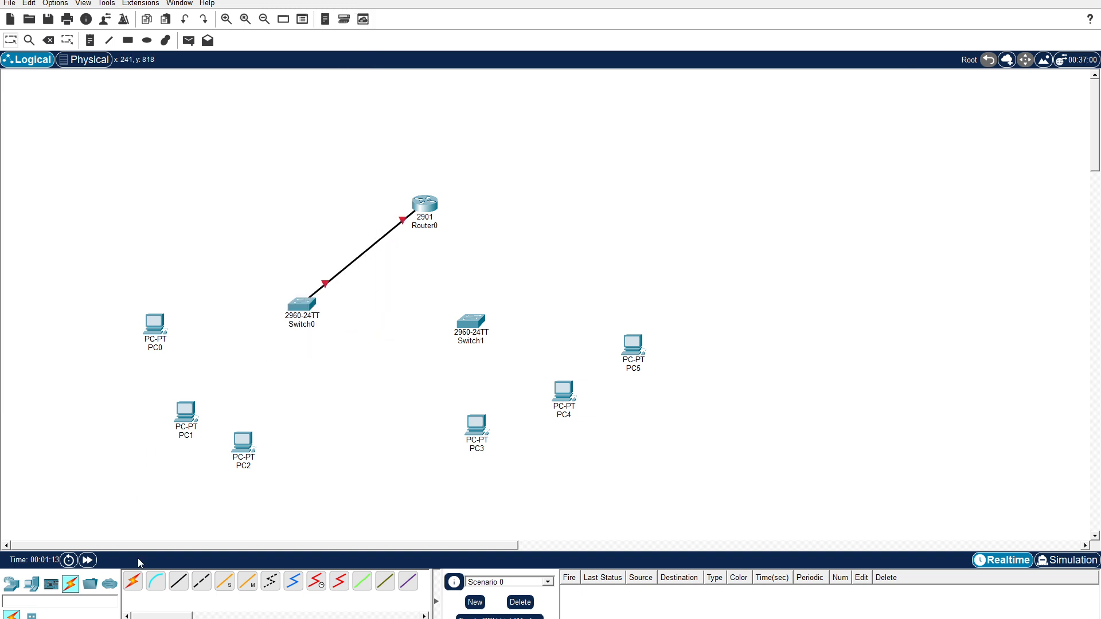
Connect Router0 GigabitEthernet0/1 to Switch1 GigabitEthernet0/1 with a copper straight-through cable.
{"action": "left_click", "coordinate": [177, 586]}
{"action": "left_click", "coordinate": [430, 209]}
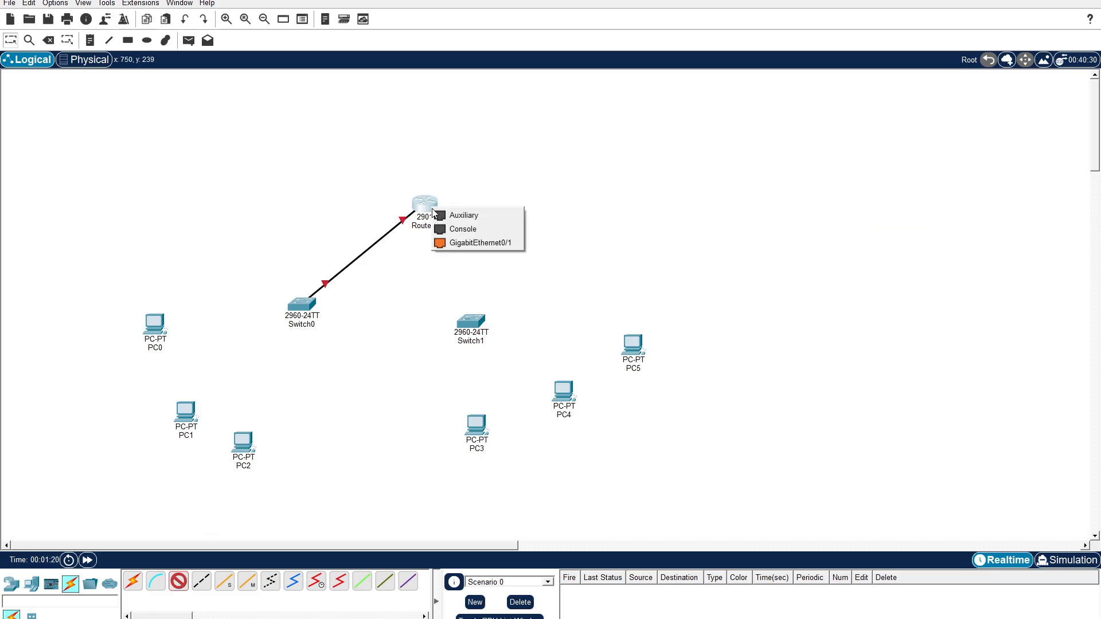
{"action": "left_click", "coordinate": [459, 243]}
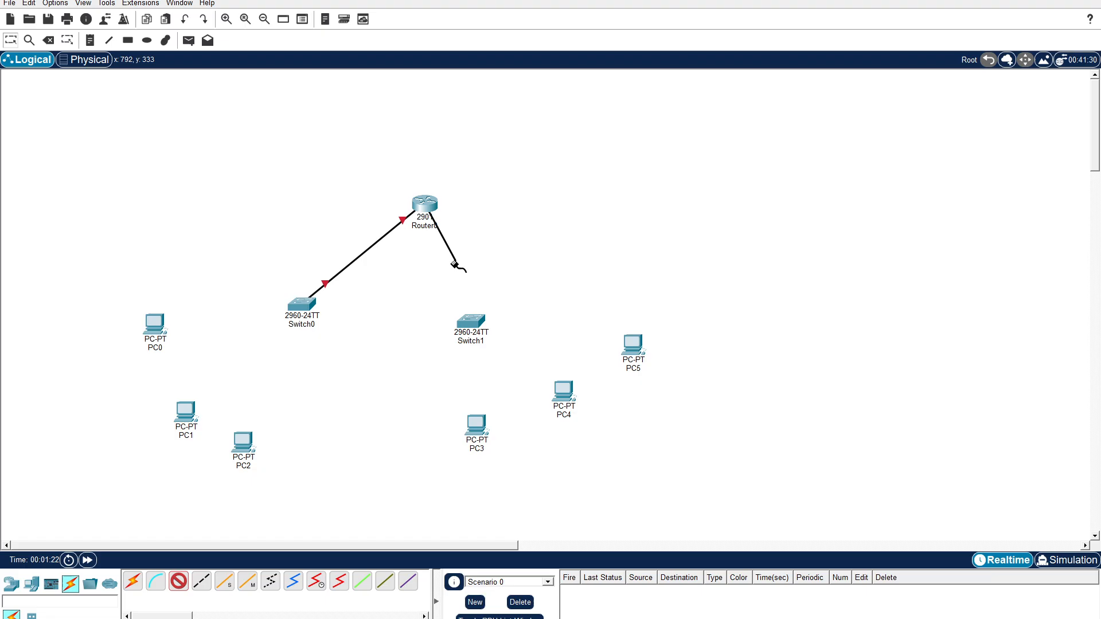
{"action": "left_click", "coordinate": [467, 324]}
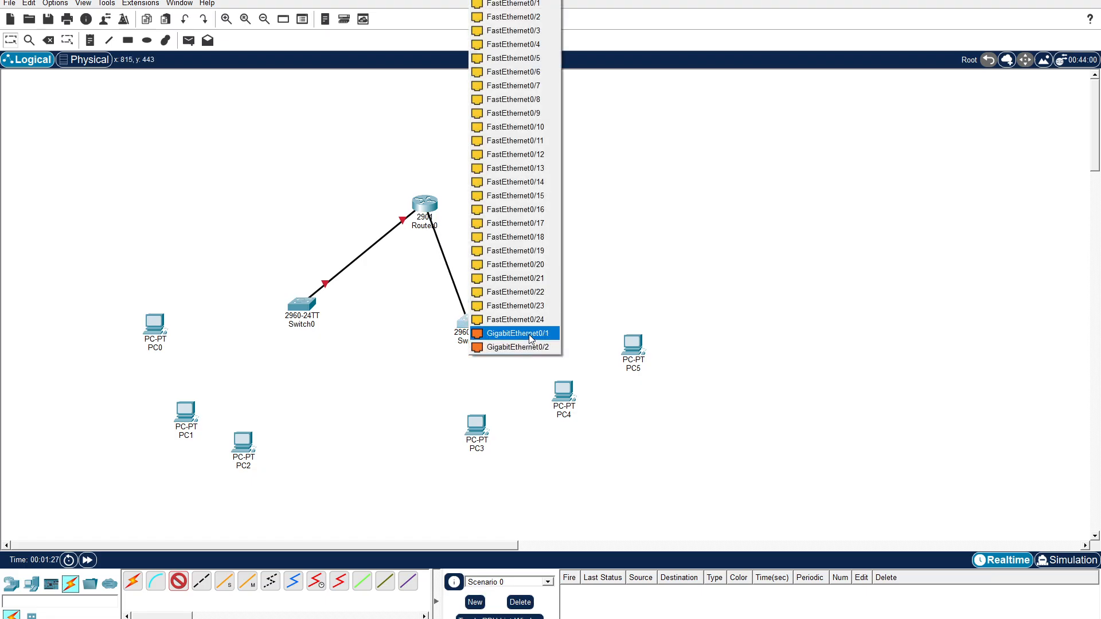
{"action": "left_click", "coordinate": [529, 334]}
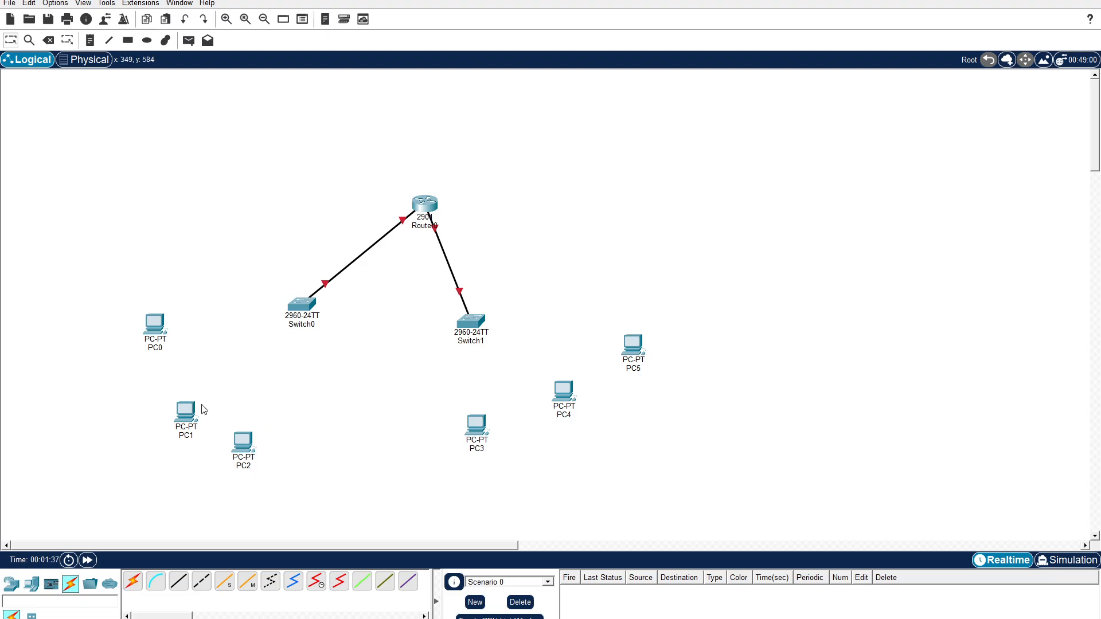
Connect Switch0 FastEthernet0/1 to PC0 FastEthernet0 with a copper straight-through cable.
{"action": "left_click", "coordinate": [179, 587]}
{"action": "left_click", "coordinate": [299, 305]}
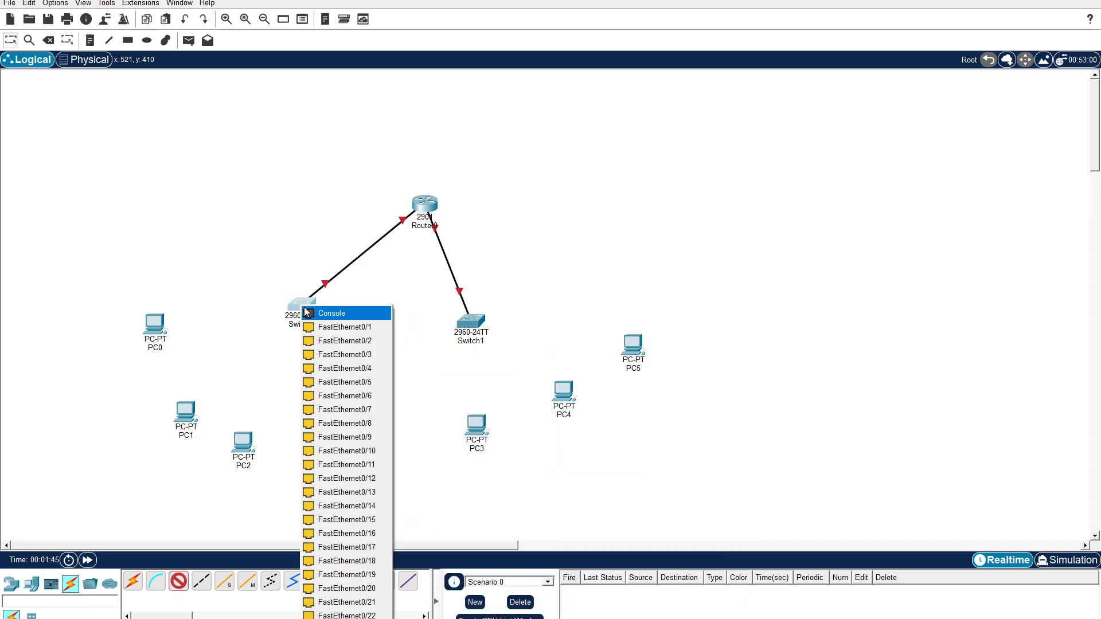
{"action": "left_click", "coordinate": [328, 332]}
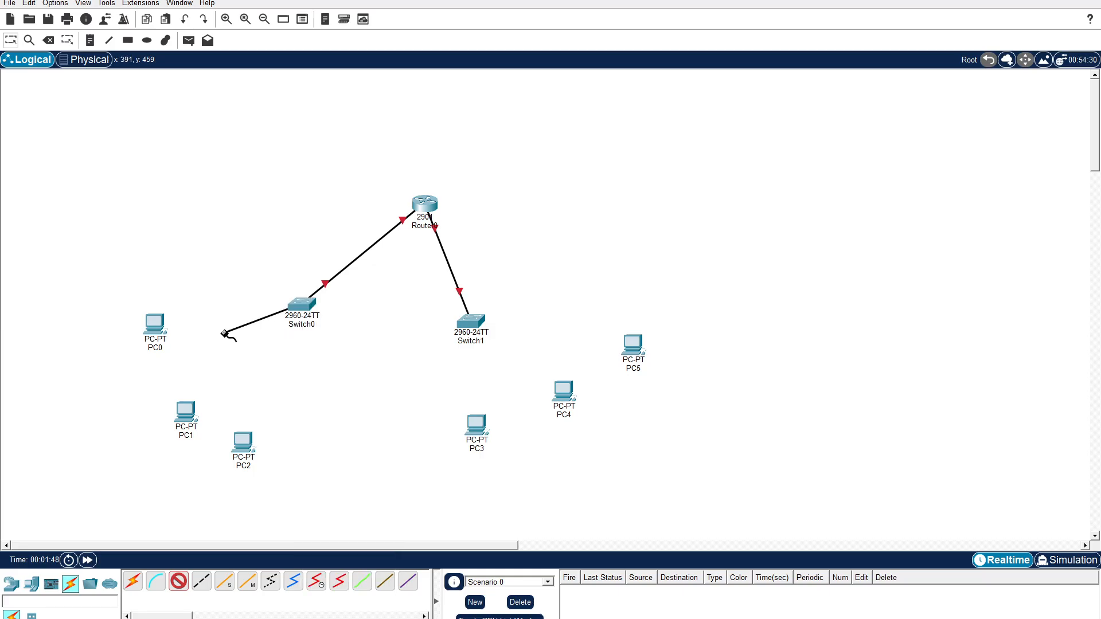
{"action": "left_click", "coordinate": [161, 332]}
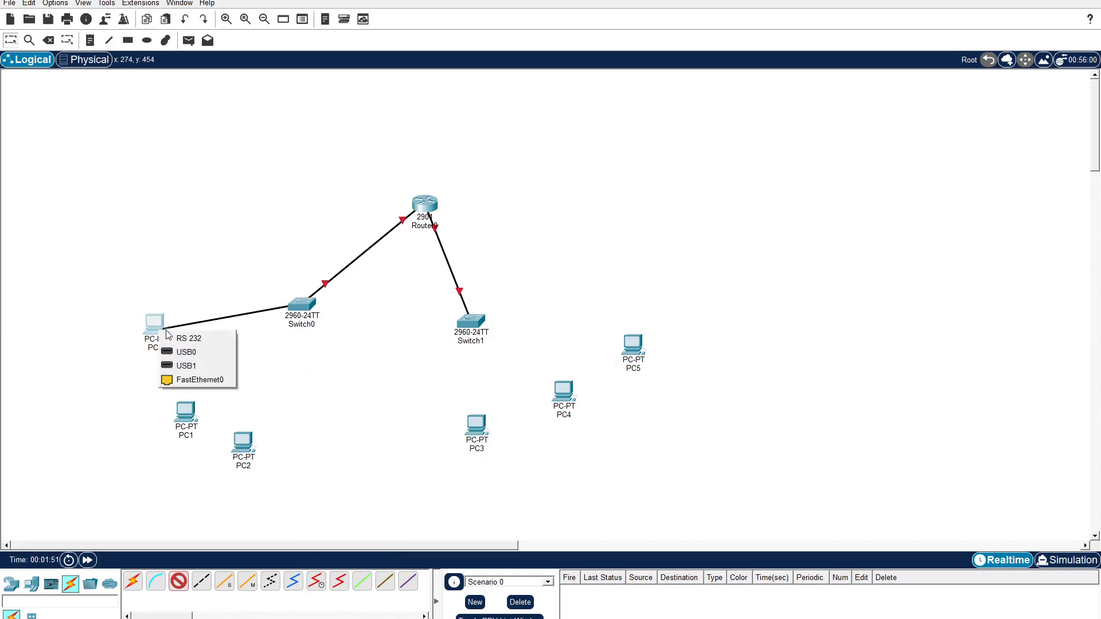
{"action": "left_click", "coordinate": [201, 380]}
Connect Switch0 FastEthernet0/2 to PC1 FastEthernet0 with a copper straight-through cable.
{"action": "left_click", "coordinate": [178, 581]}
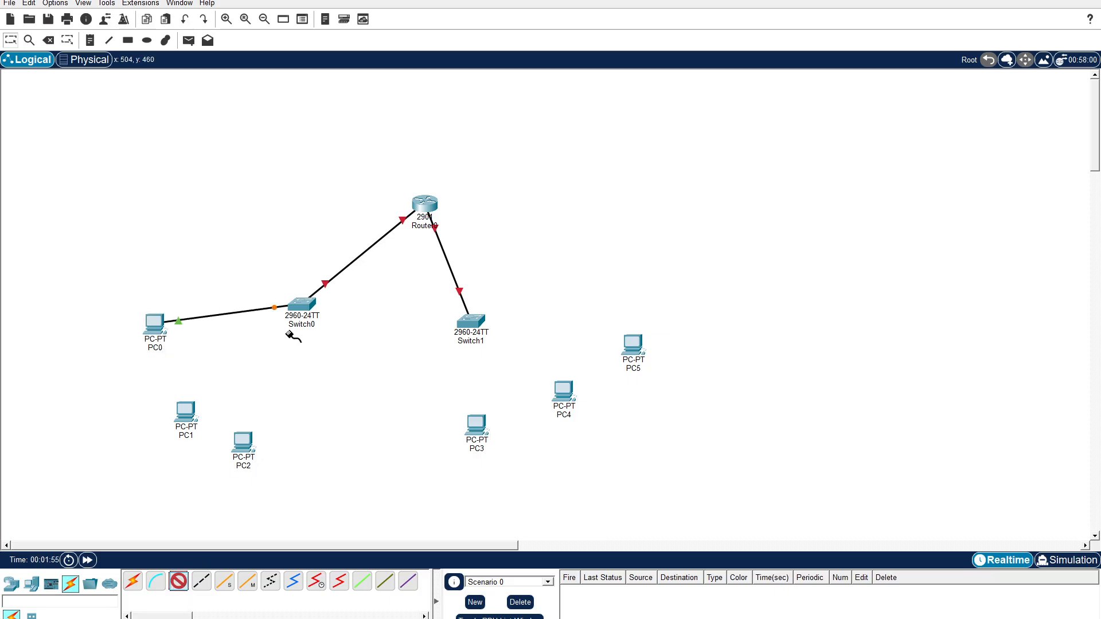
{"action": "left_click", "coordinate": [302, 312]}
{"action": "left_click", "coordinate": [324, 331]}
{"action": "left_click", "coordinate": [187, 413]}
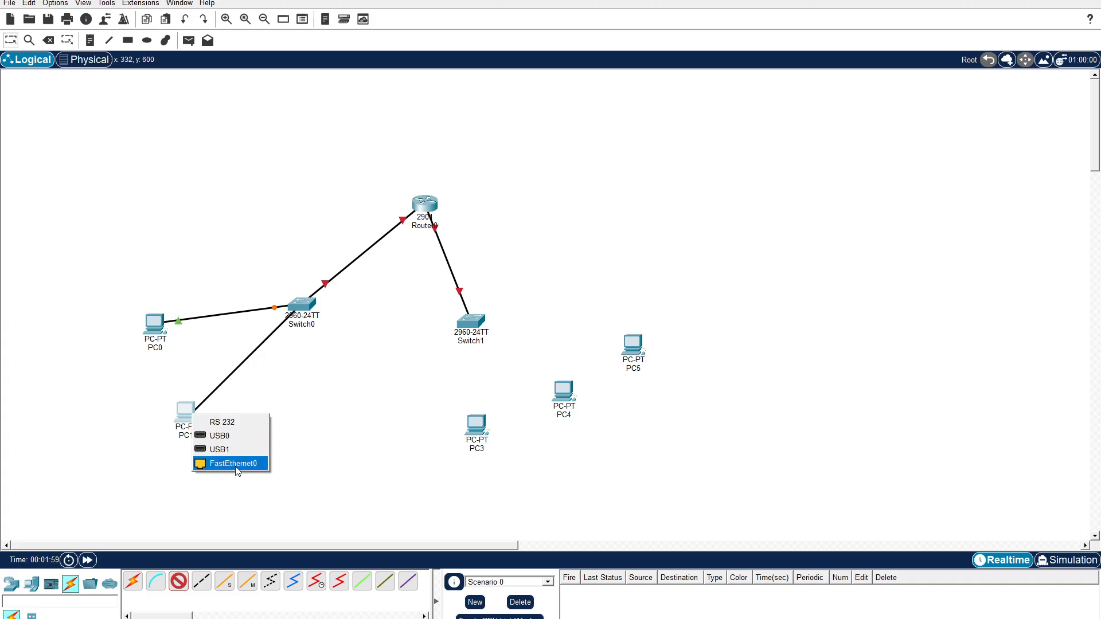
{"action": "left_click", "coordinate": [238, 463]}
Connect Switch0 FastEthernet0/4 to PC2 FastEthernet0 with a copper straight-through cable.
{"action": "left_click", "coordinate": [178, 584]}
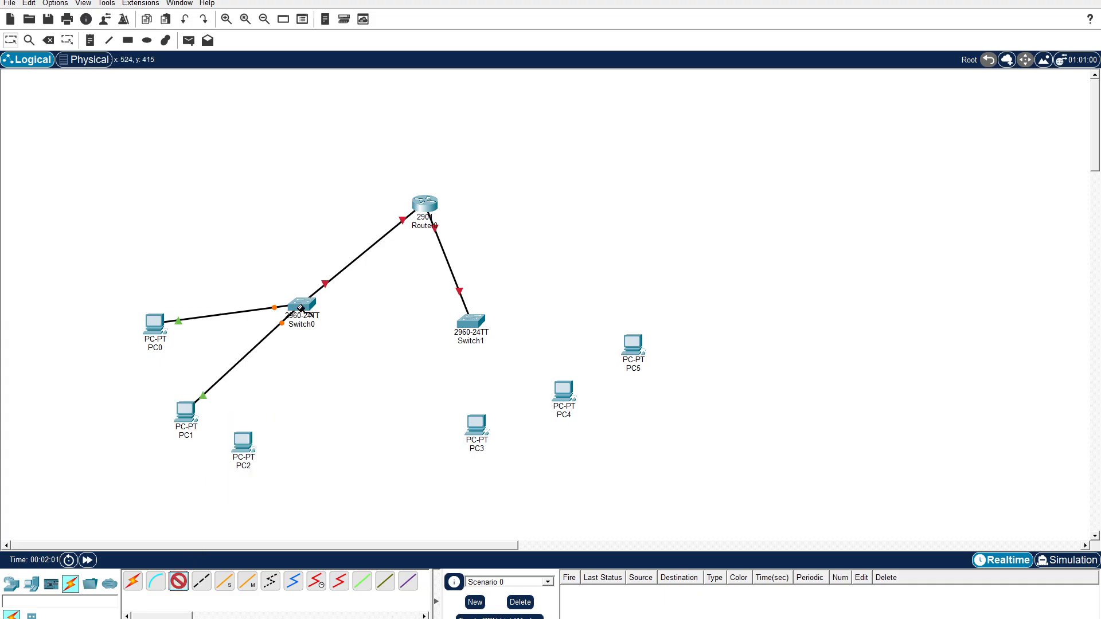
{"action": "mouse_move", "coordinate": [303, 309]}
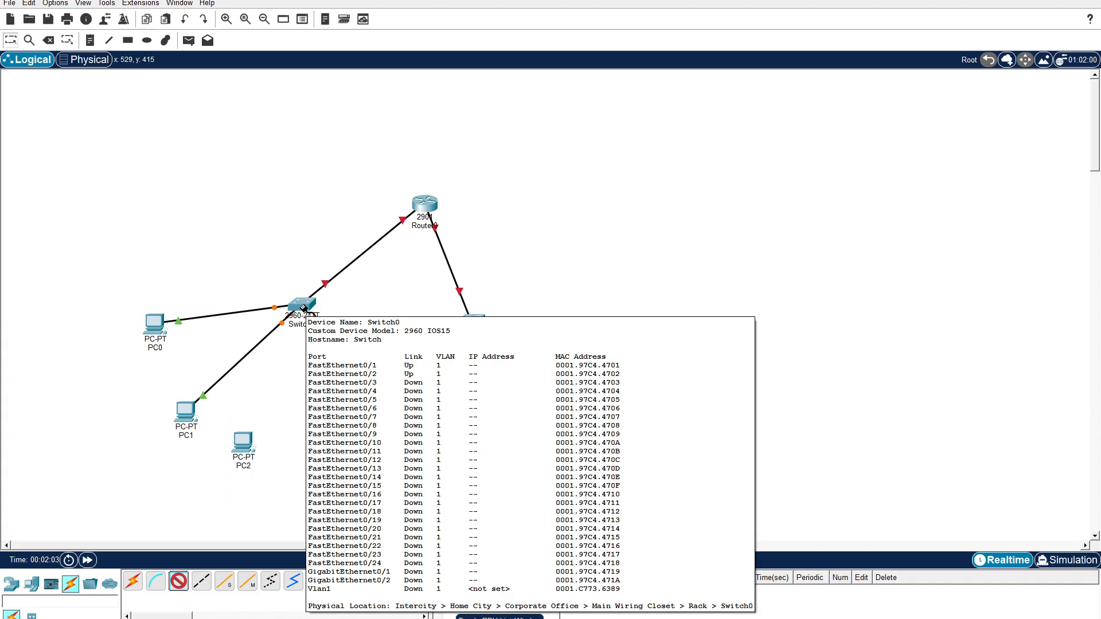
{"action": "left_click", "coordinate": [302, 307]}
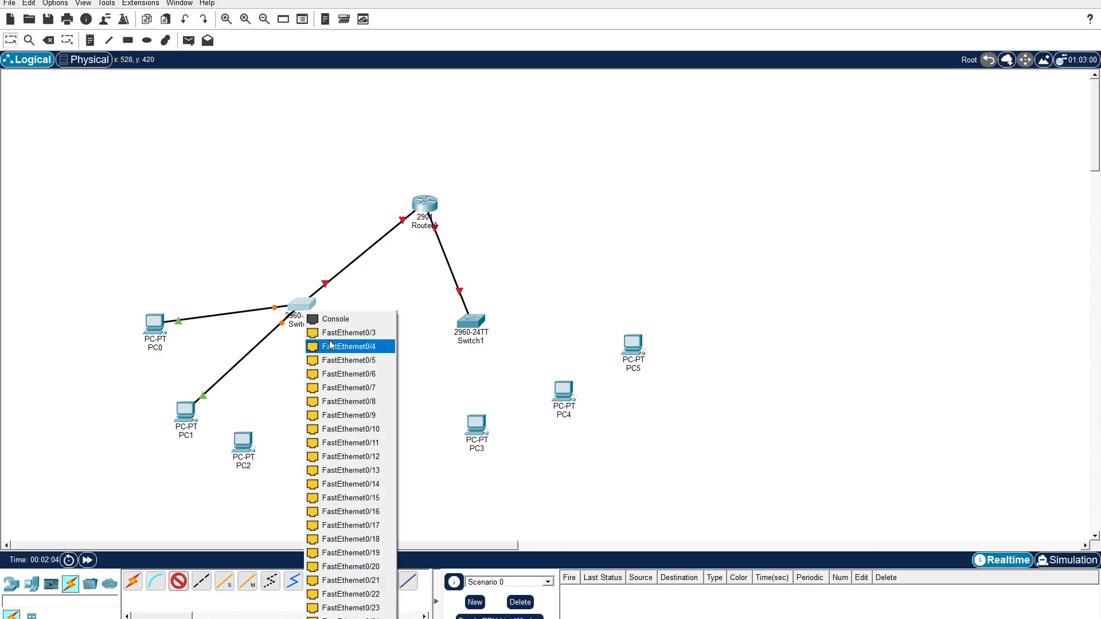
{"action": "left_click", "coordinate": [331, 346]}
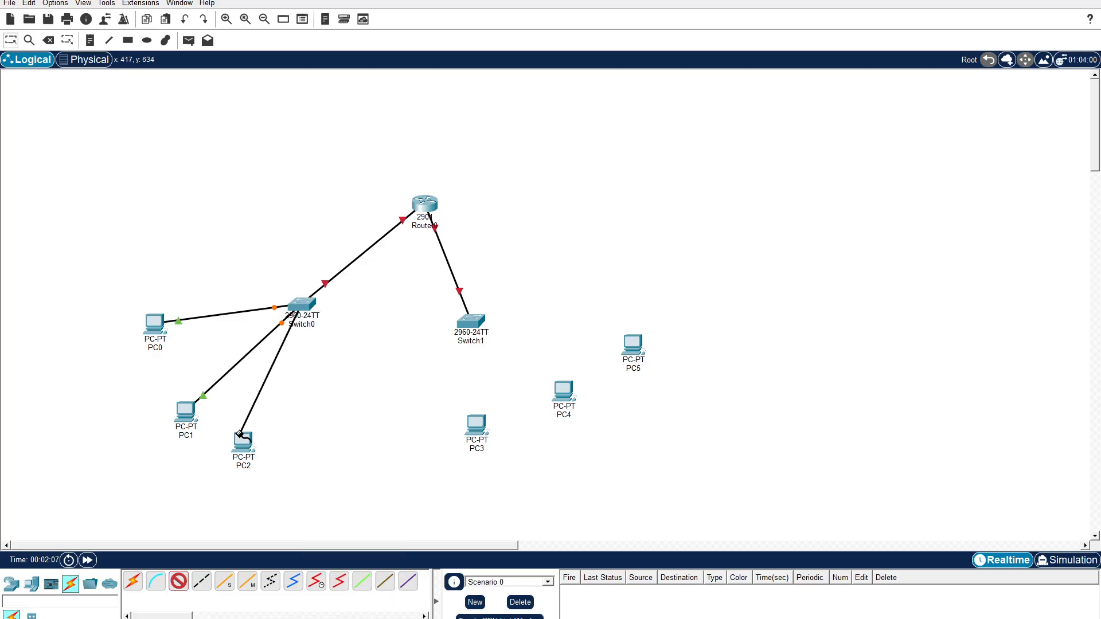
{"action": "mouse_move", "coordinate": [245, 437]}
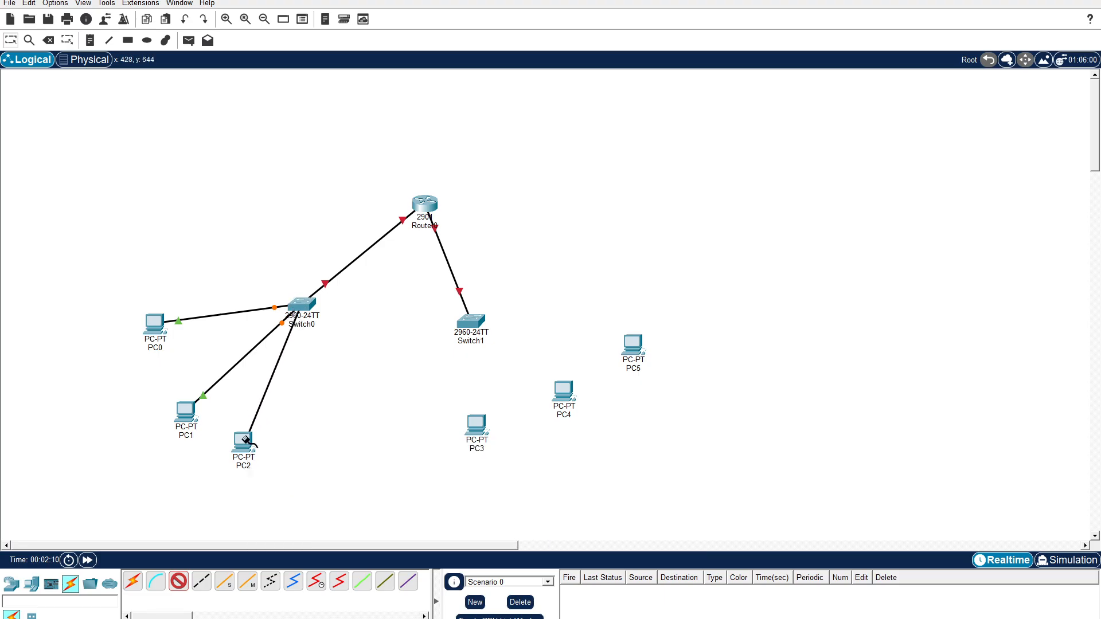
{"action": "left_click", "coordinate": [246, 440]}
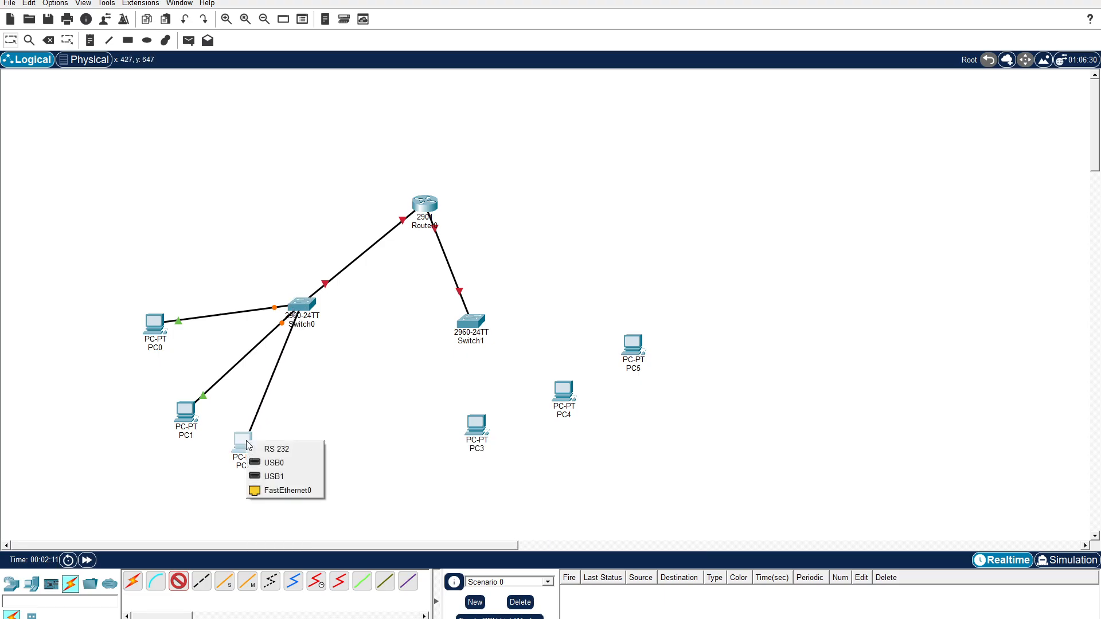
{"action": "left_click", "coordinate": [282, 490]}
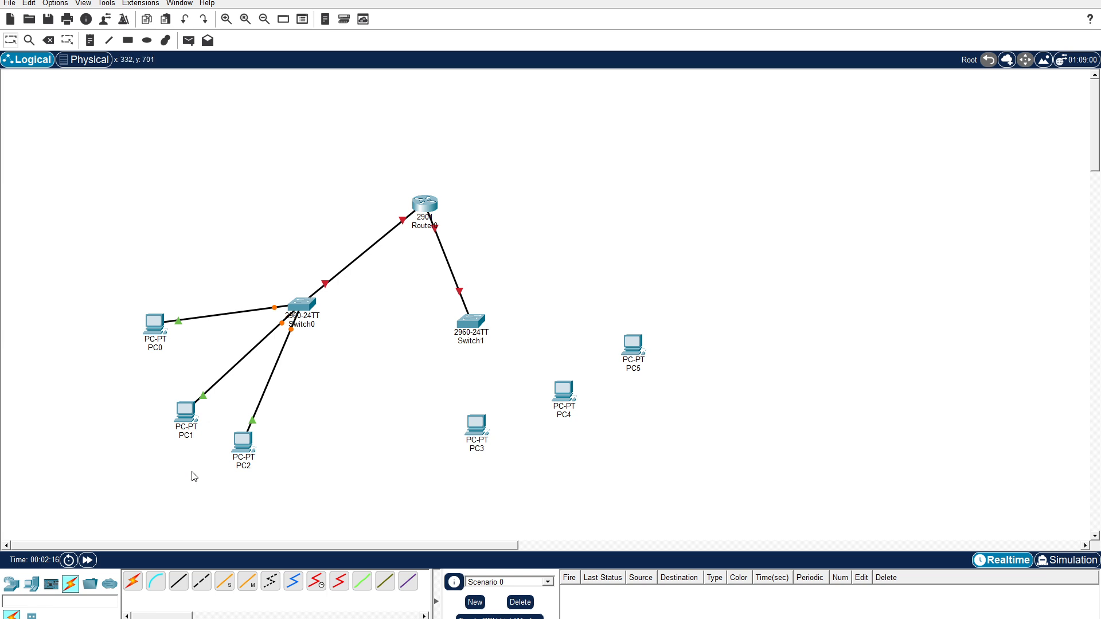
Connect Switch1 FastEthernet0/1 to PC3 FastEthernet0 with a copper straight-through cable.
{"action": "left_click", "coordinate": [181, 585]}
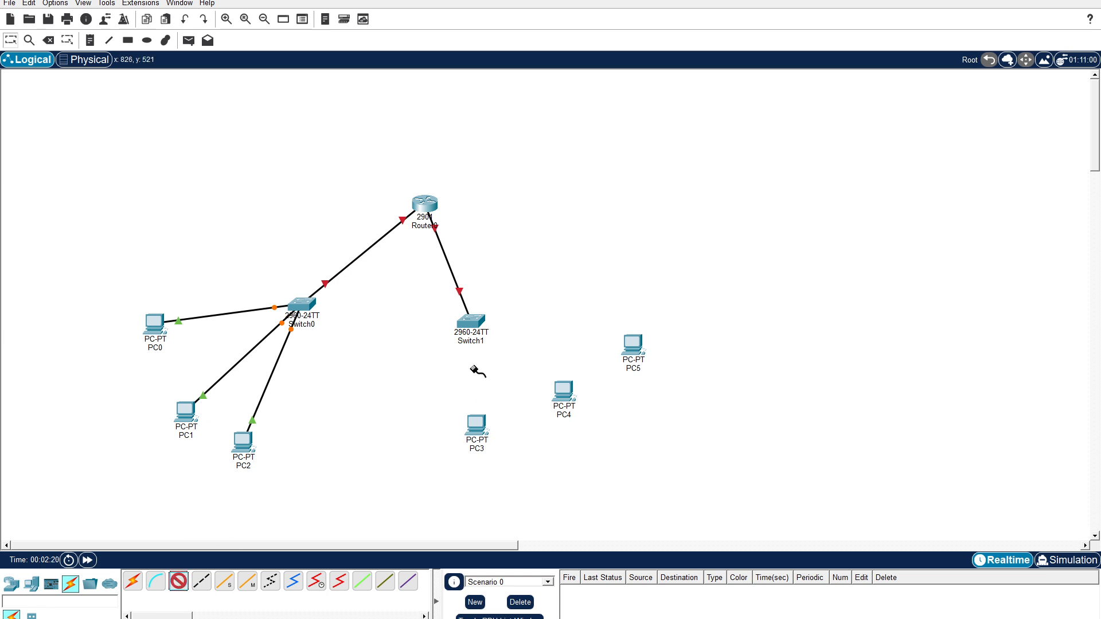
{"action": "left_click", "coordinate": [473, 321]}
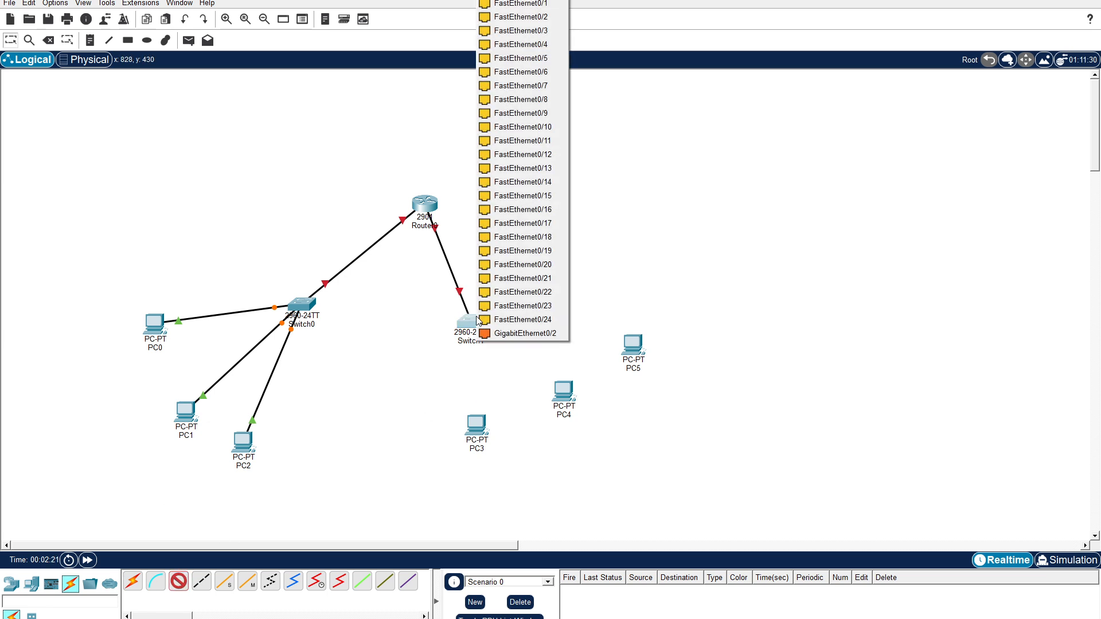
{"action": "left_click", "coordinate": [553, 4]}
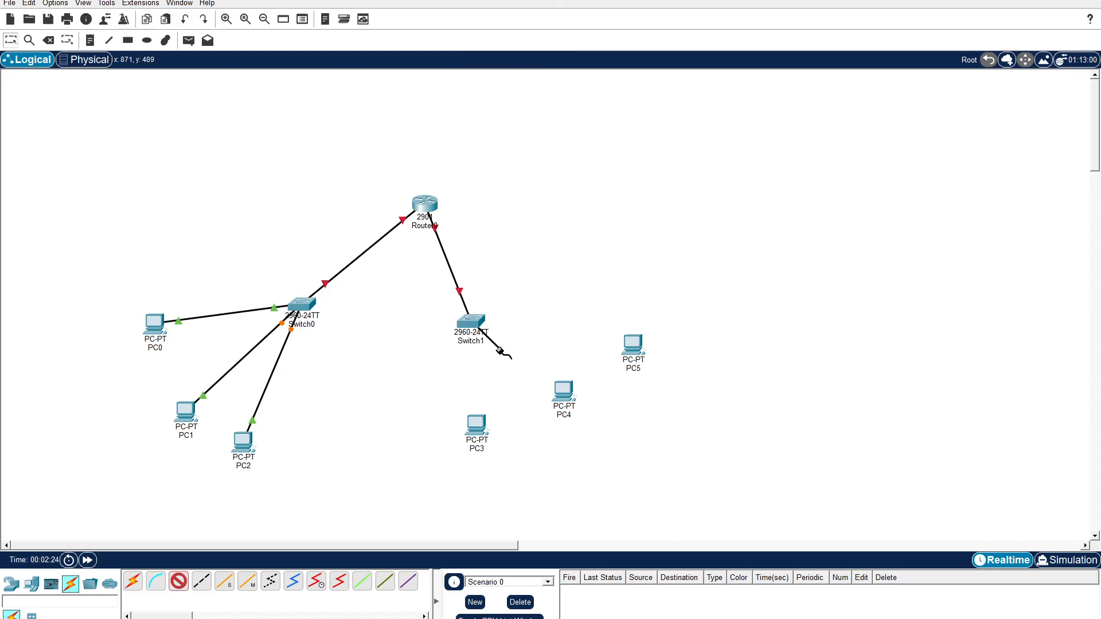
{"action": "left_click", "coordinate": [477, 426]}
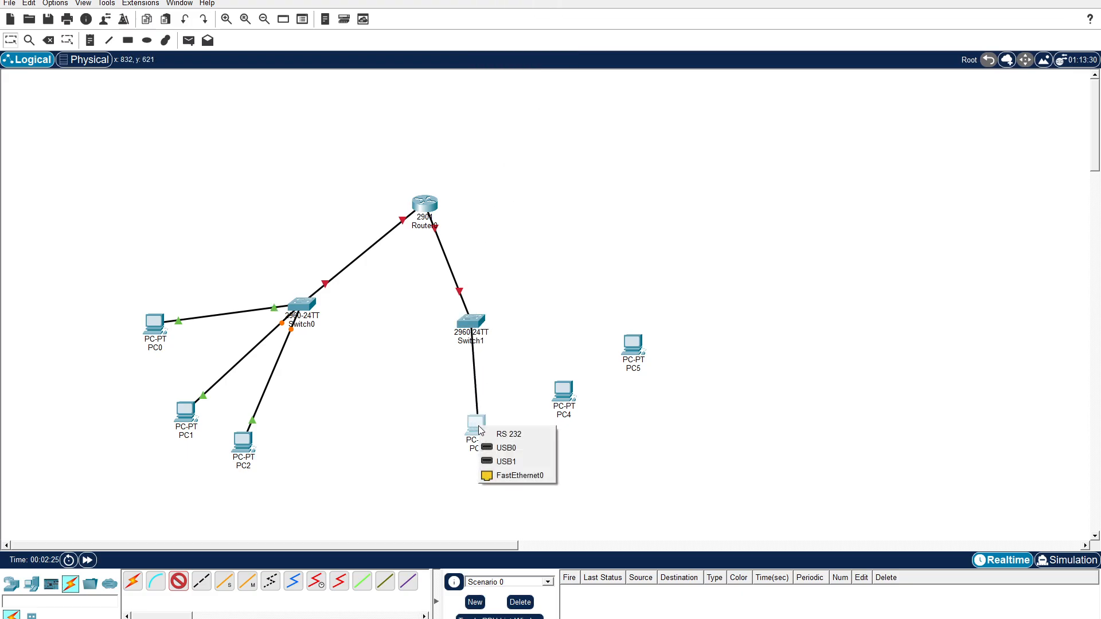
{"action": "left_click", "coordinate": [508, 476]}
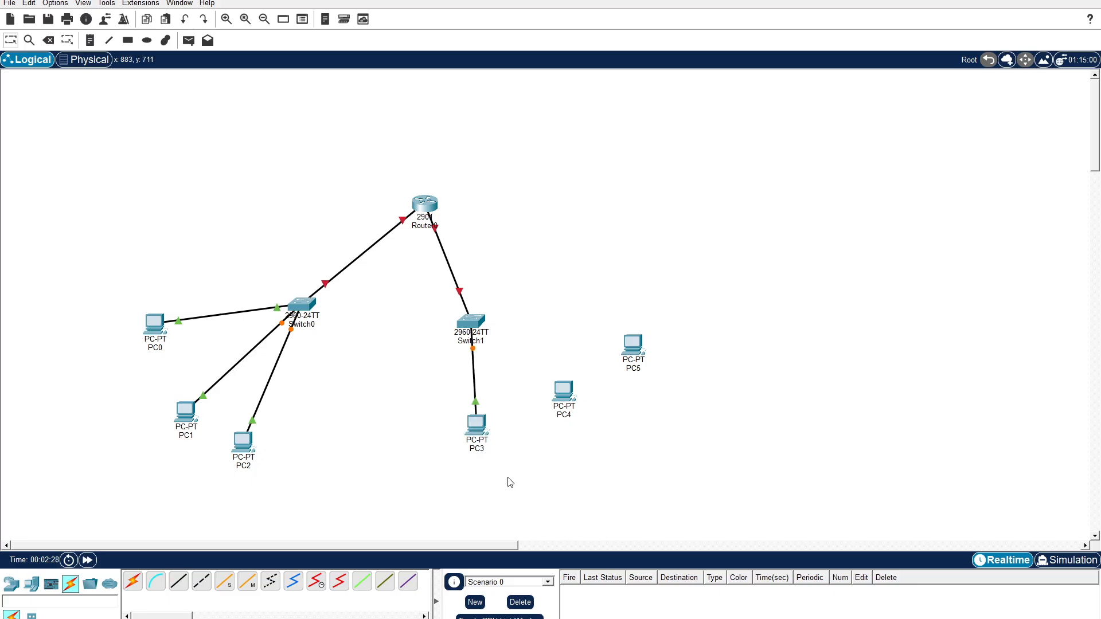
Connect Switch1 FastEthernet0/2 to PC4 FastEthernet0 with a copper straight-through cable.
{"action": "left_click", "coordinate": [178, 581]}
{"action": "left_click", "coordinate": [477, 323]}
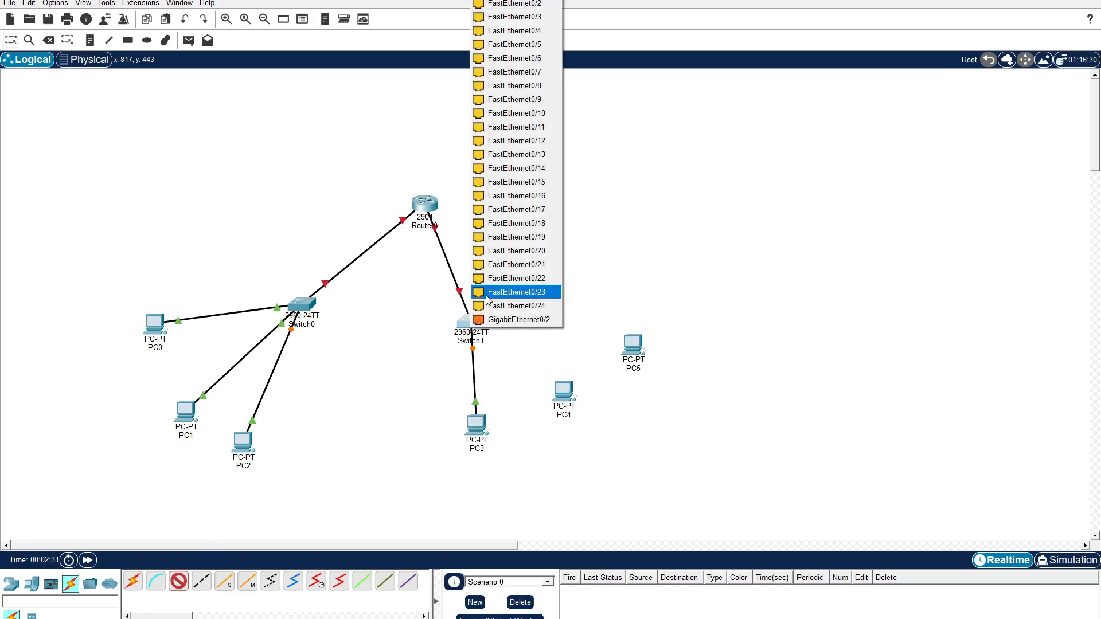
{"action": "left_click", "coordinate": [519, 11]}
{"action": "left_click", "coordinate": [563, 390]}
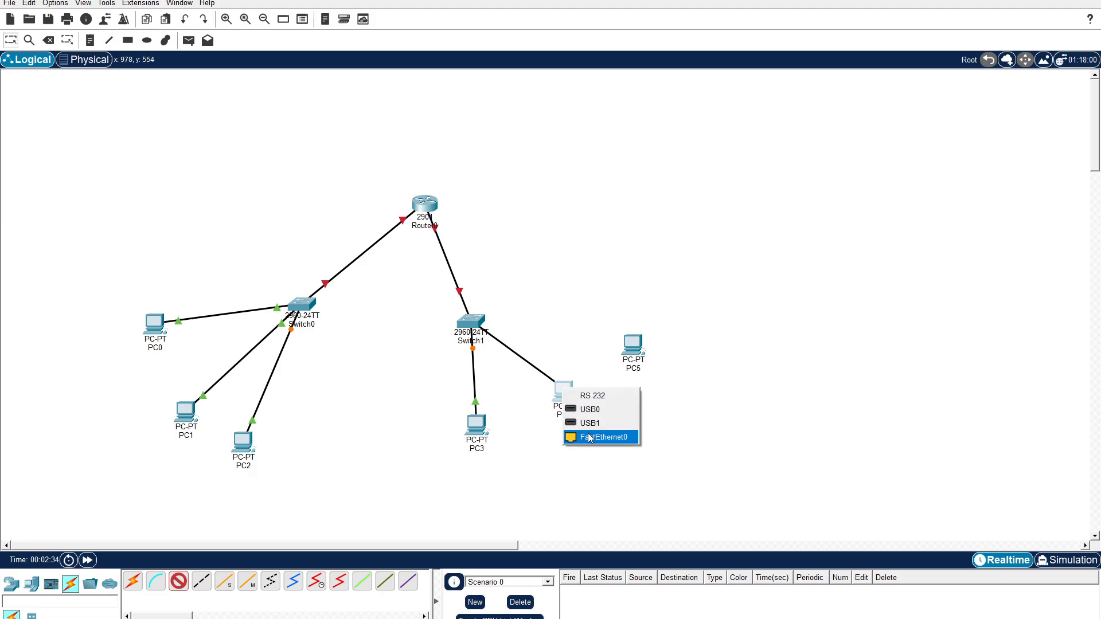
{"action": "left_click", "coordinate": [592, 436]}
Connect Switch1 FastEthernet0/3 to PC5 FastEthernet0 with a copper straight-through cable.
{"action": "left_click", "coordinate": [184, 581]}
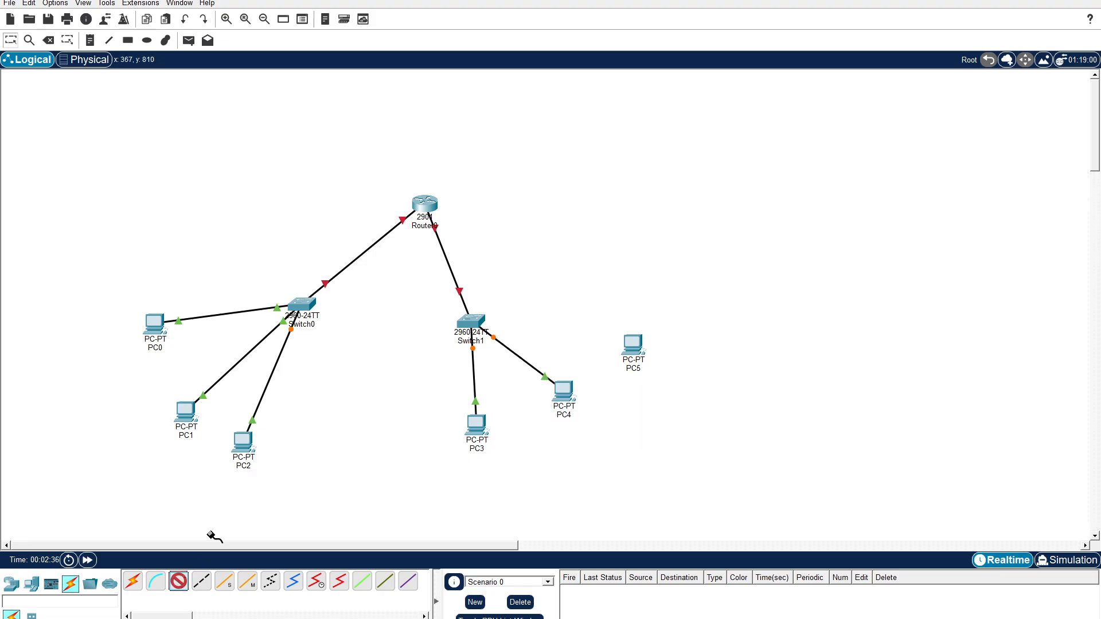
{"action": "left_click", "coordinate": [483, 321]}
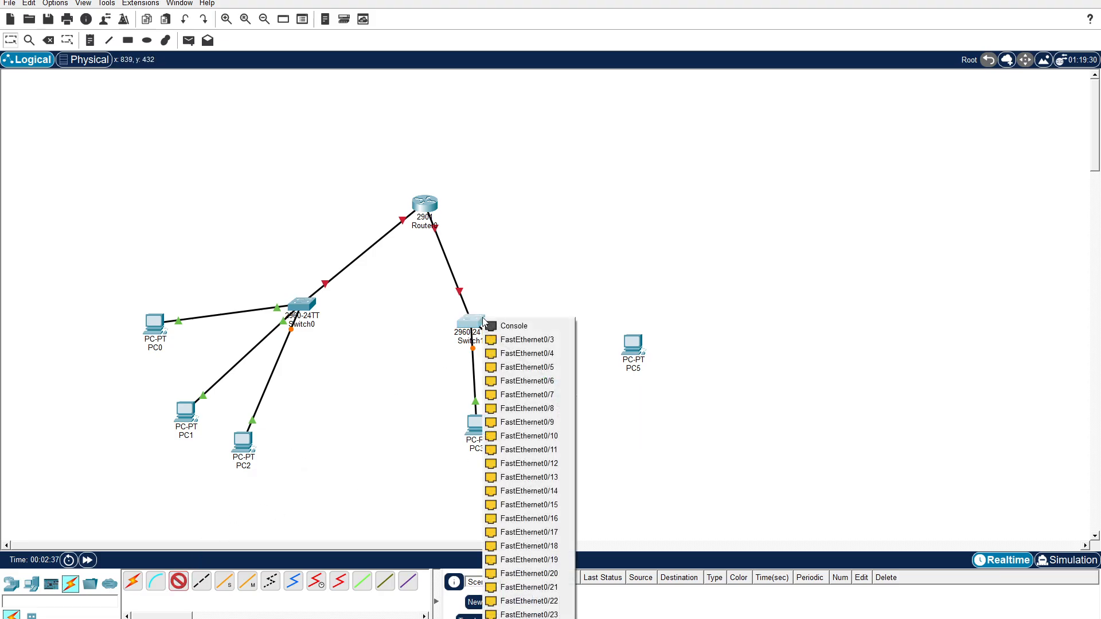
{"action": "left_click", "coordinate": [527, 340]}
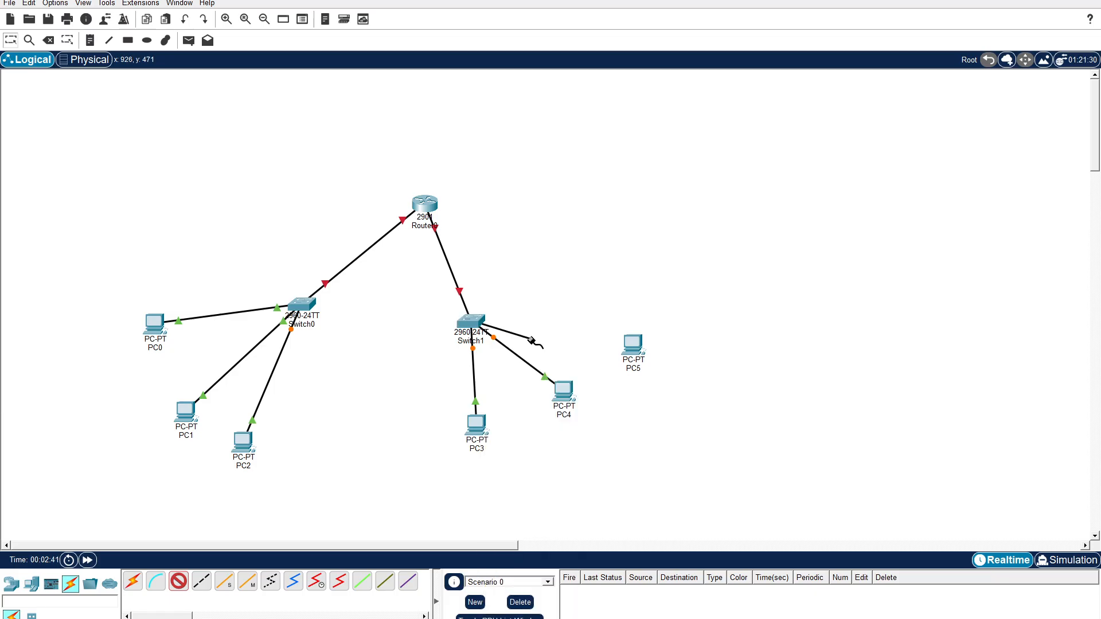
{"action": "left_click", "coordinate": [633, 344]}
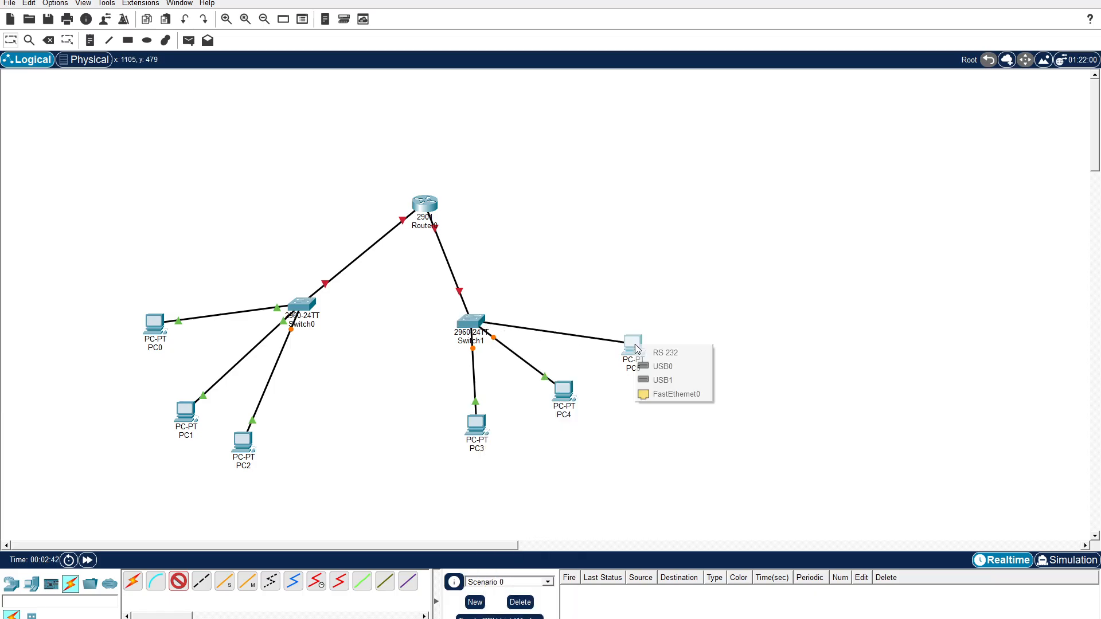
{"action": "left_click", "coordinate": [669, 396]}
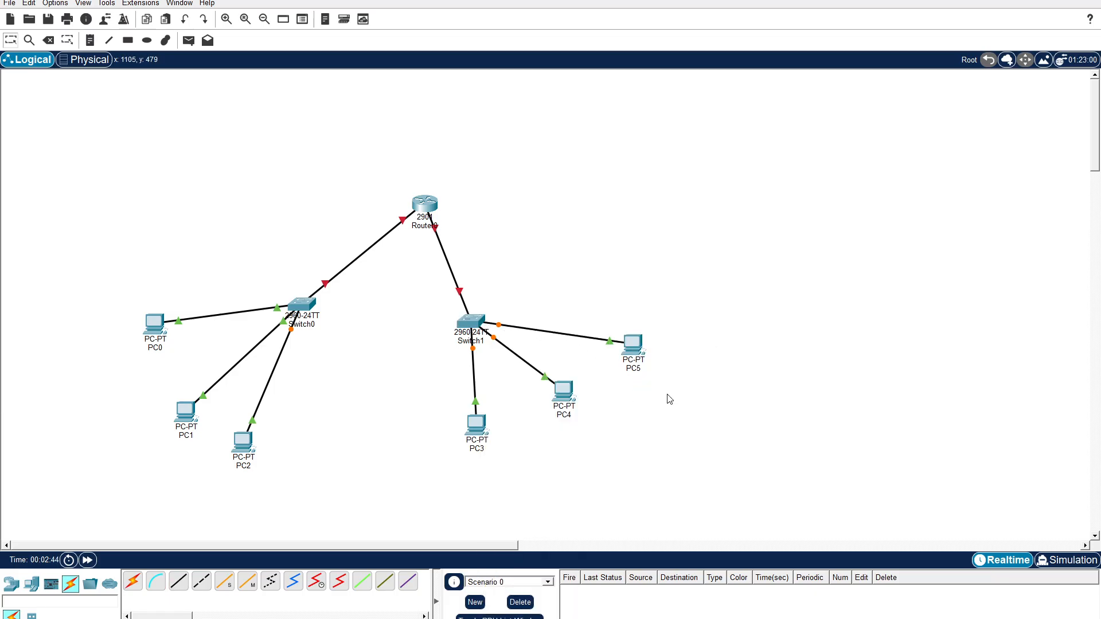
Place a note reading 192.168.20.1 beside the link between Router0 and Switch0.
{"action": "left_click", "coordinate": [90, 40]}
{"action": "left_click", "coordinate": [297, 216]}
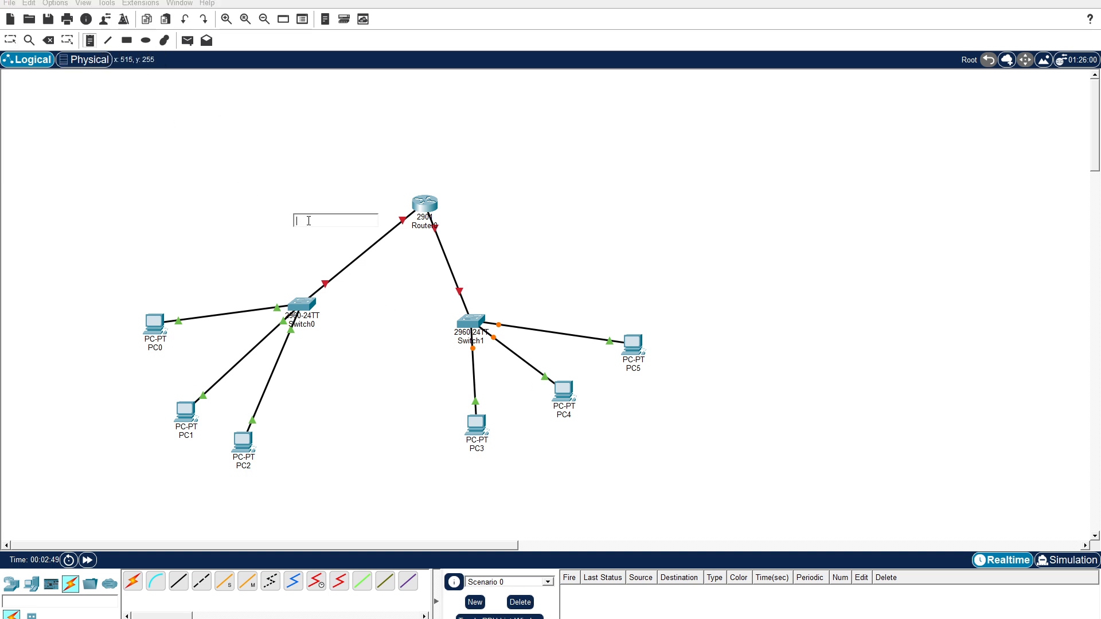
{"action": "type", "text": "192.168.20.1"}
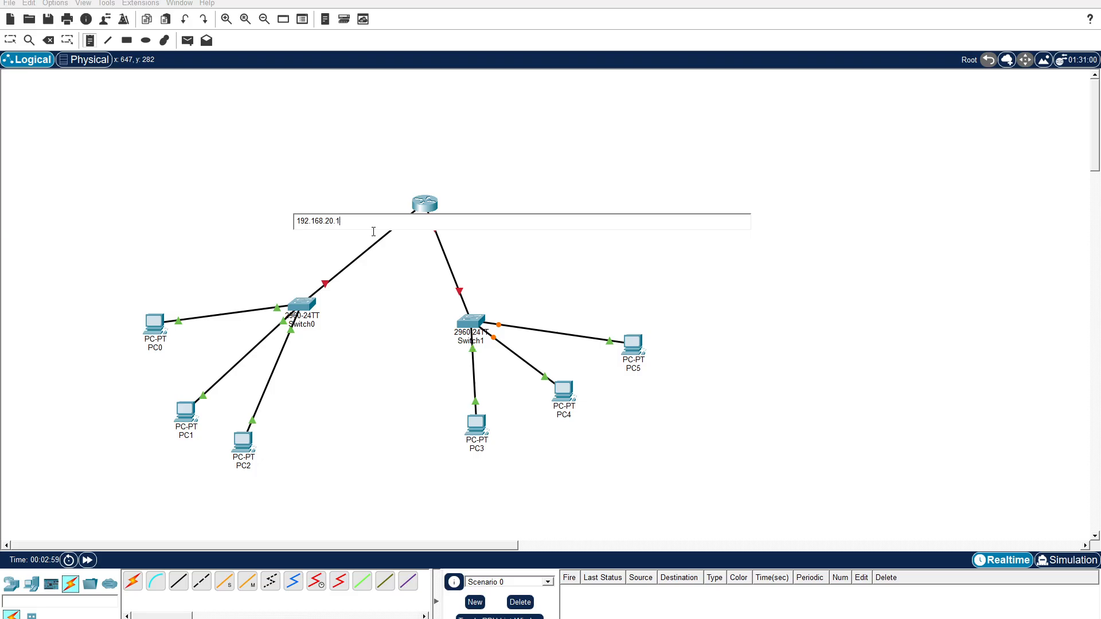
{"action": "key", "text": "Escape"}
{"action": "left_click", "coordinate": [487, 251]}
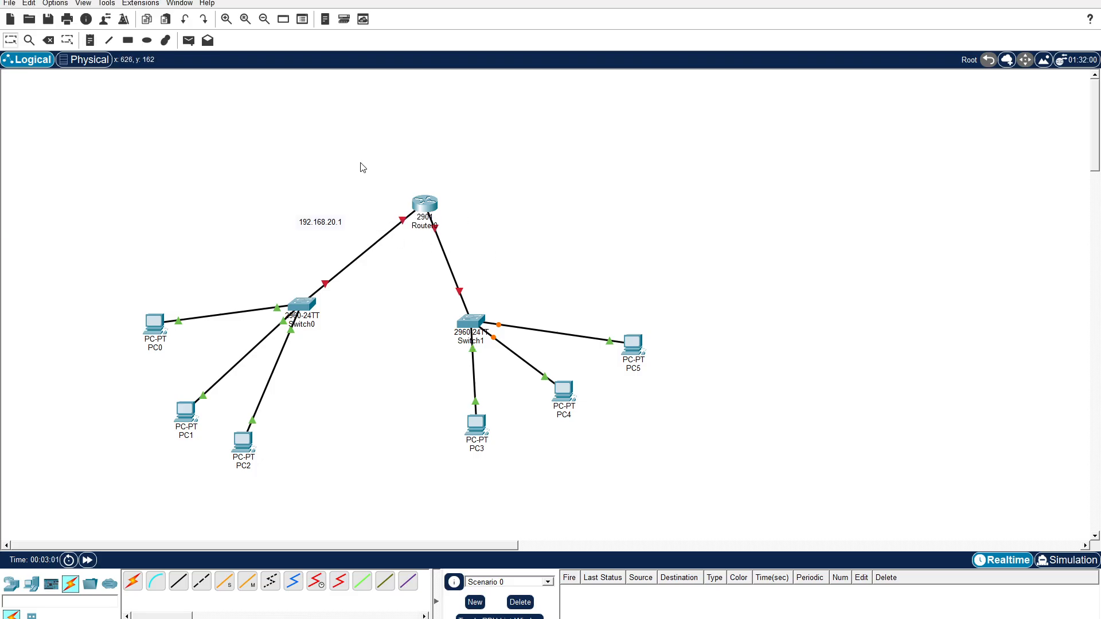
Place a note reading 192.168.30.1 beside the link between Router0 and Switch1.
{"action": "left_click", "coordinate": [91, 40]}
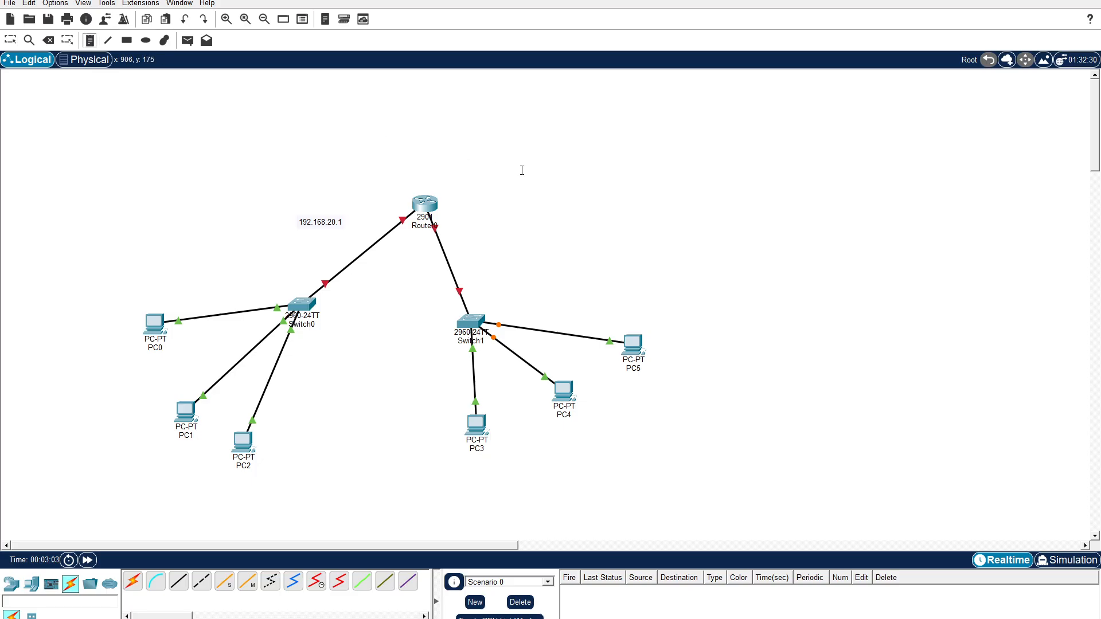
{"action": "left_click", "coordinate": [491, 216]}
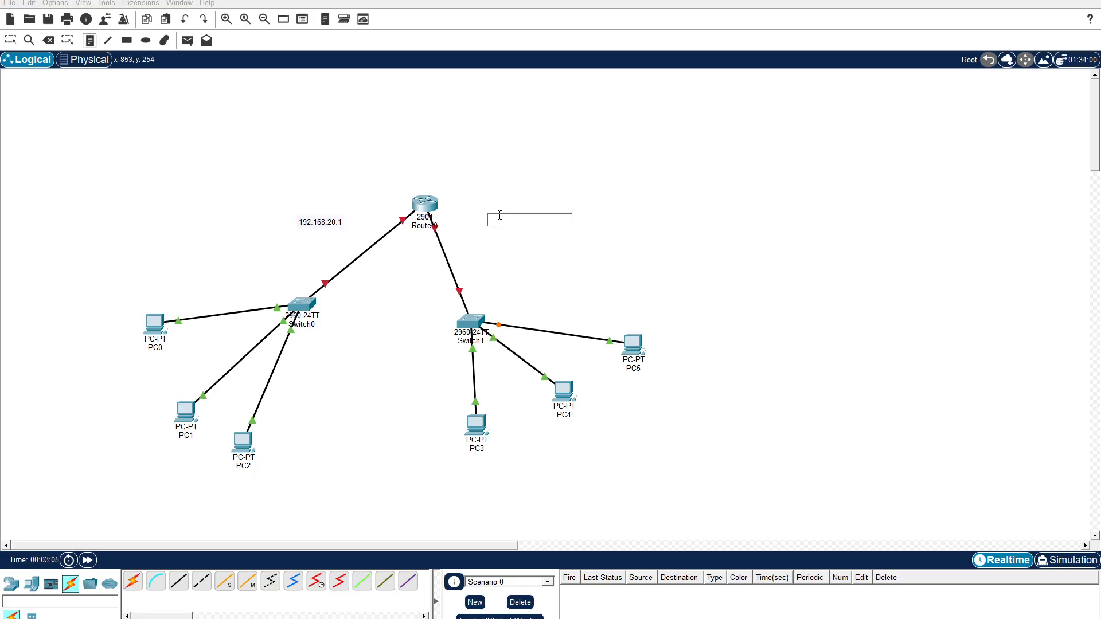
{"action": "type", "text": "192.168.30.1"}
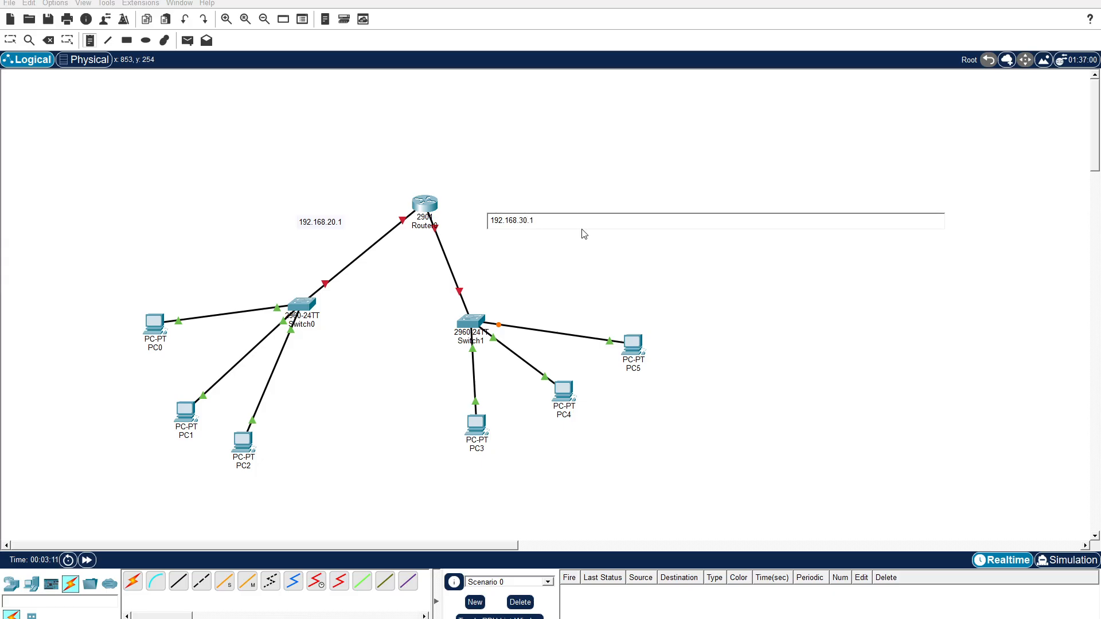
{"action": "left_click", "coordinate": [580, 251]}
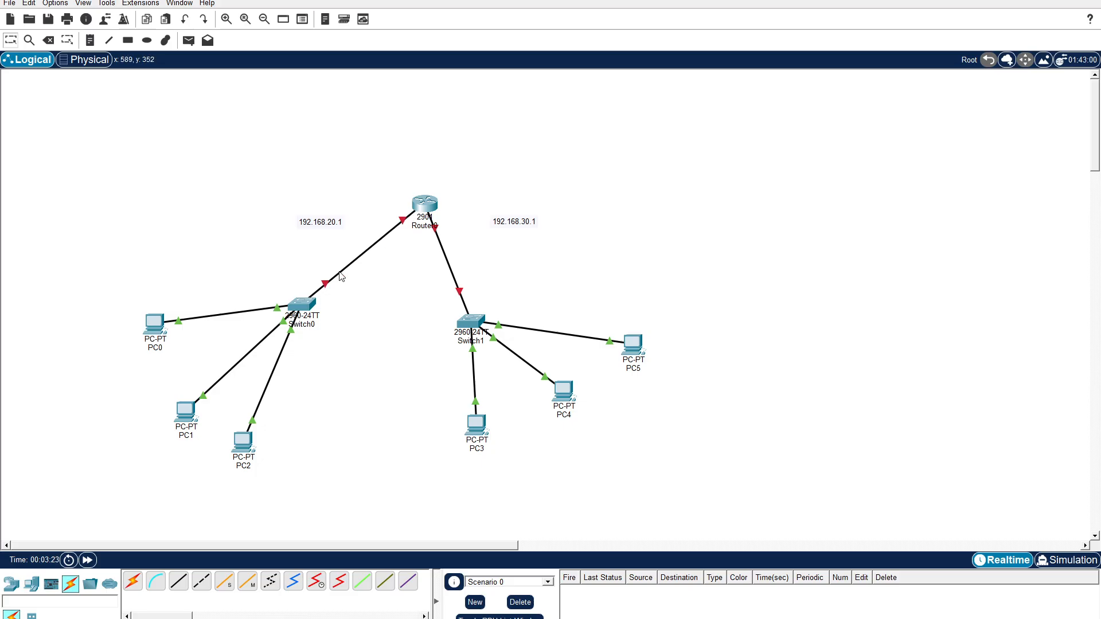
Open Router0's command line, answer no to the initial configuration dialog and start the session.
{"action": "left_click", "coordinate": [427, 211]}
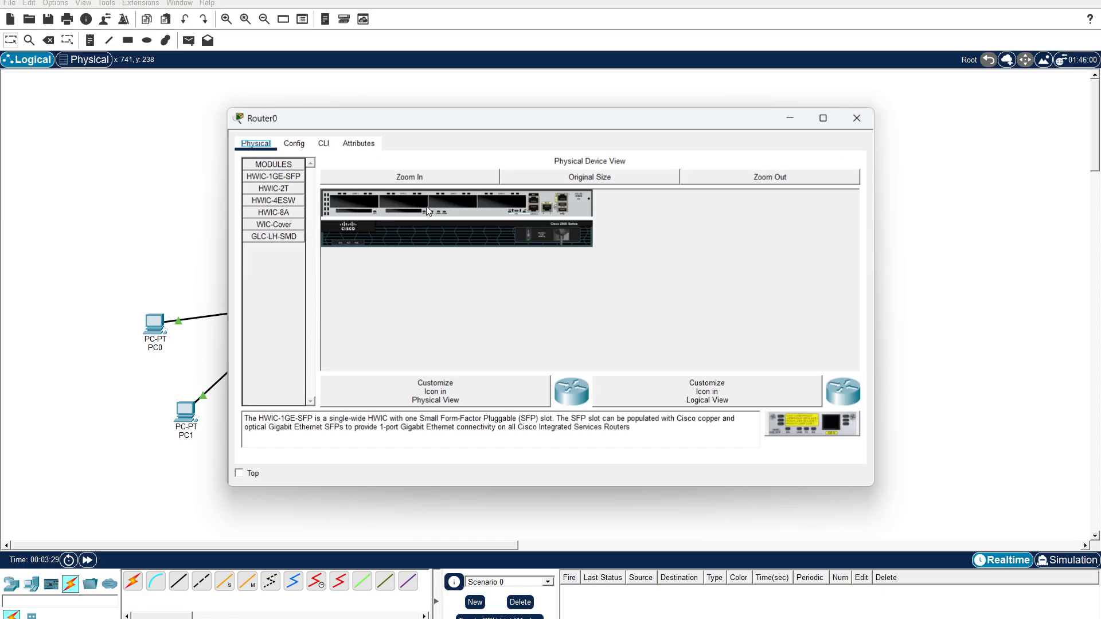
{"action": "left_click", "coordinate": [327, 145]}
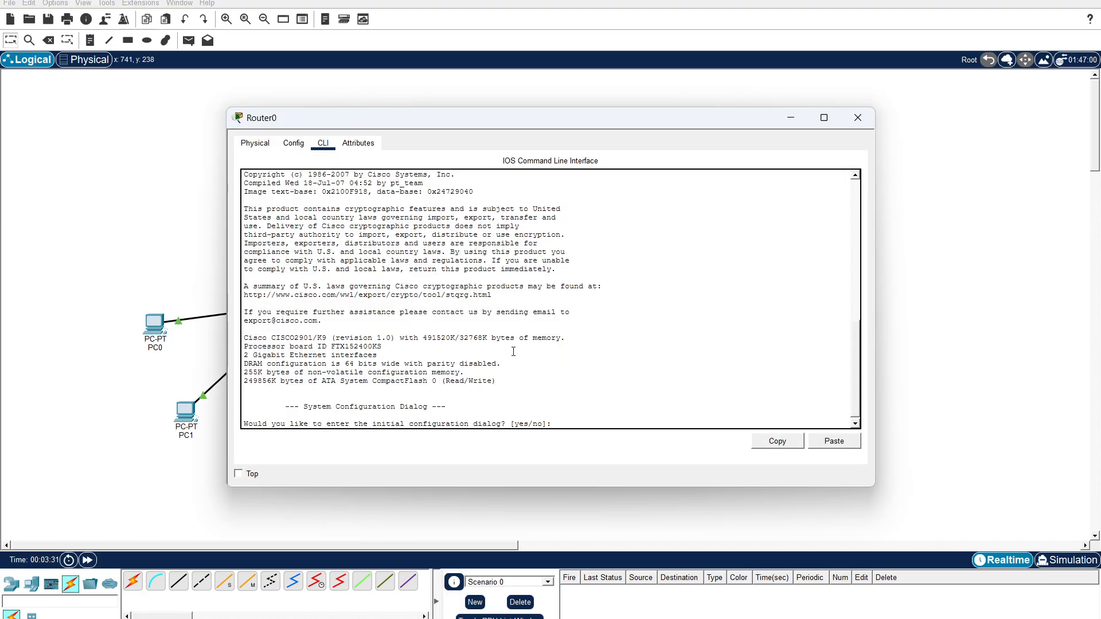
{"action": "left_click", "coordinate": [577, 411]}
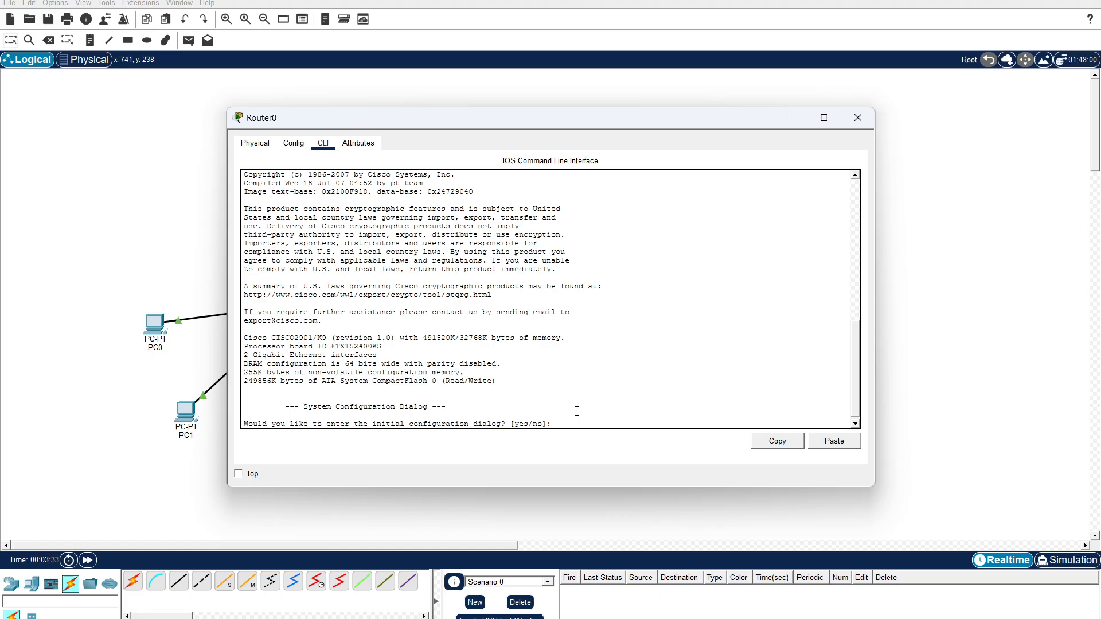
{"action": "type", "text": "no"}
{"action": "key", "text": "Return"}
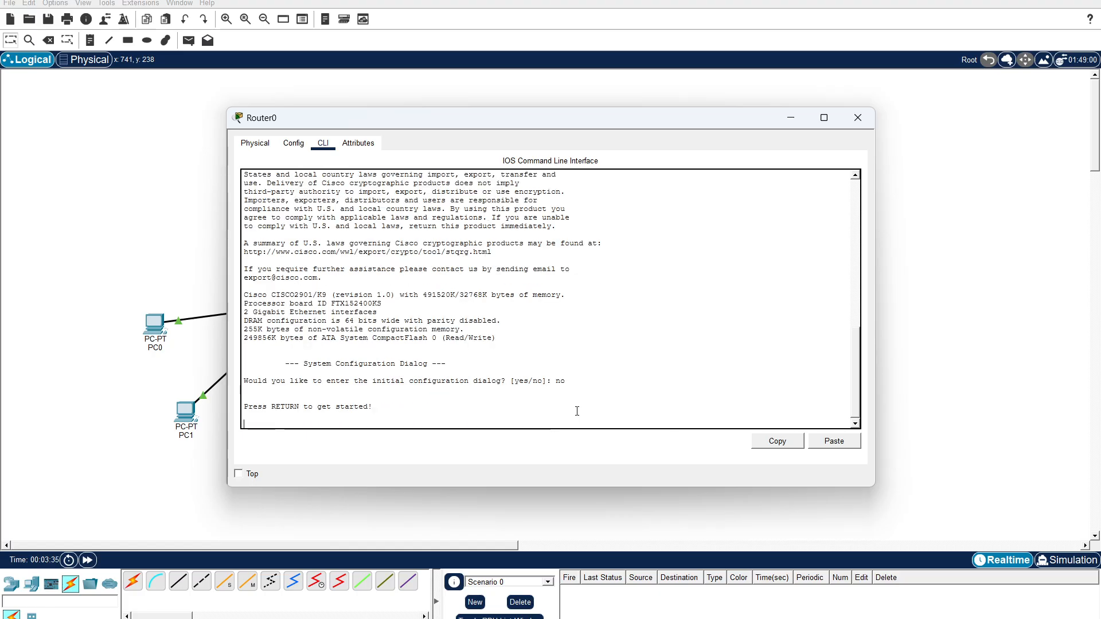
{"action": "key", "text": "Return"}
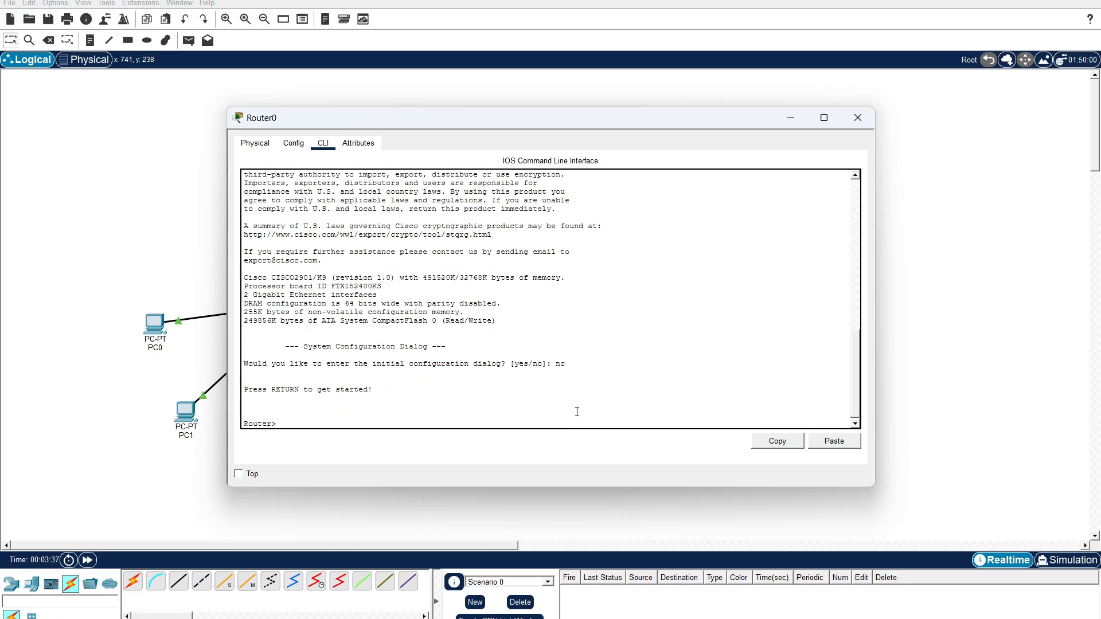
Enter privileged mode on Router0 with enable, and global configuration mode with configure terminal.
{"action": "type", "text": "ena"}
{"action": "key", "text": "Tab"}
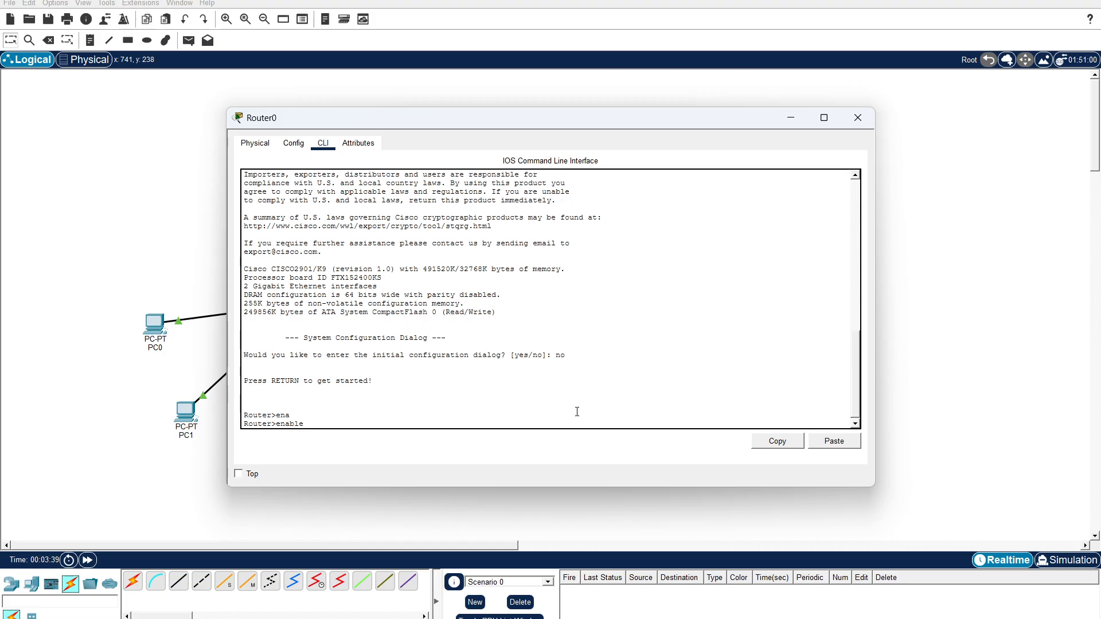
{"action": "key", "text": "Return"}
{"action": "type", "text": "nfi"}
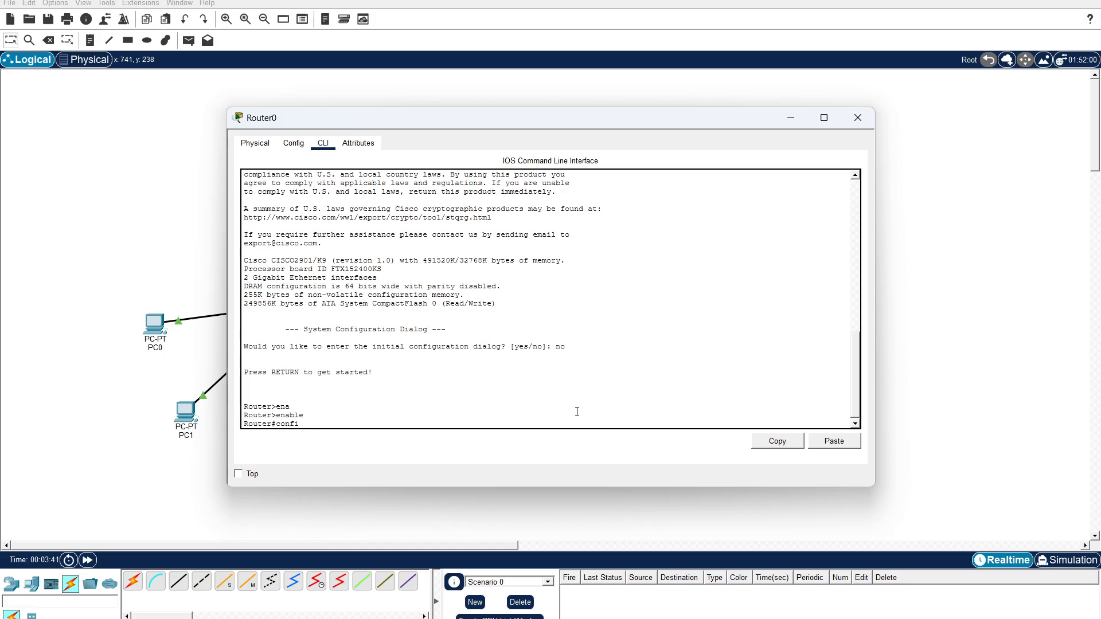
{"action": "key", "text": "Tab"}
{"action": "type", "text": "ter"}
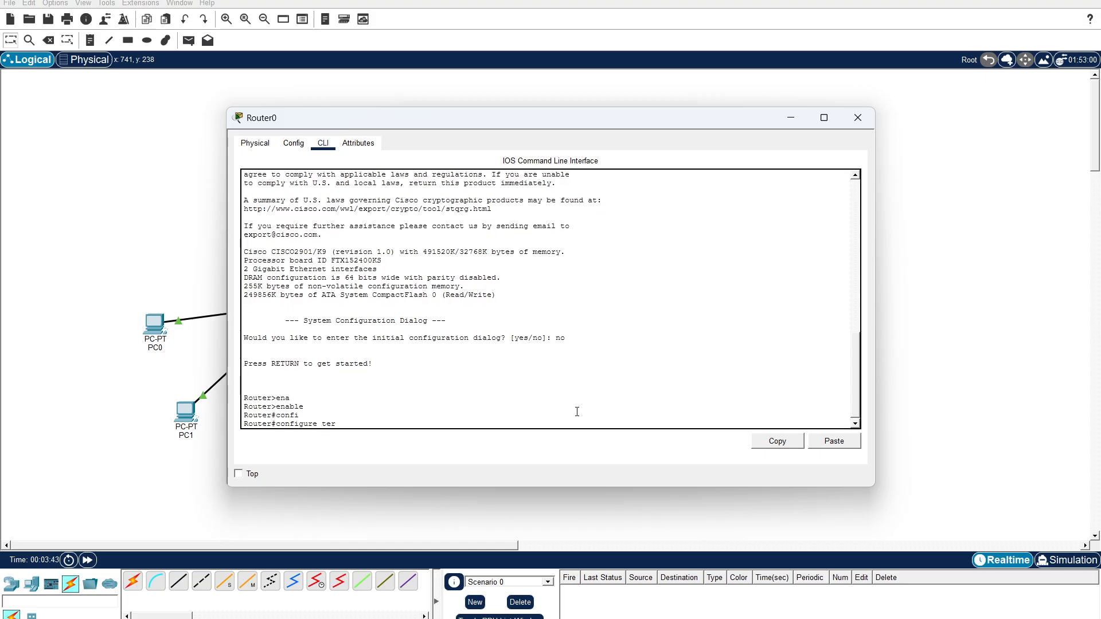
{"action": "key", "text": "Tab"}
{"action": "key", "text": "Return"}
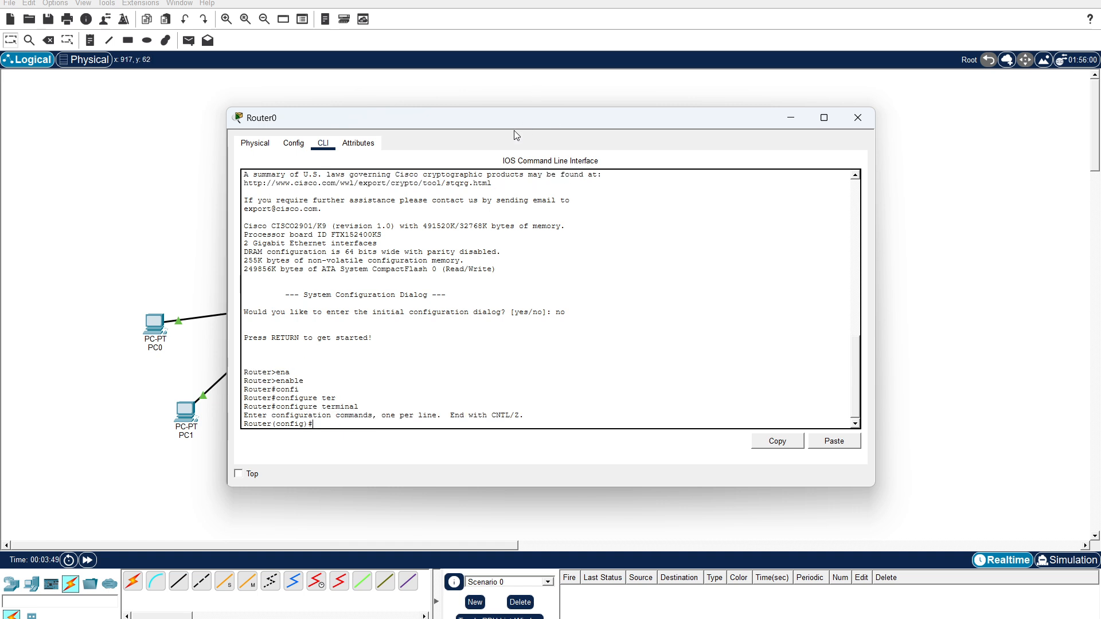
Move the Router0 window clear of the Switch0 network and enter configuration of interface gigabitEthernet 0/0.
{"action": "left_click_drag", "start_coordinate": [513, 126], "coordinate": [723, 119]}
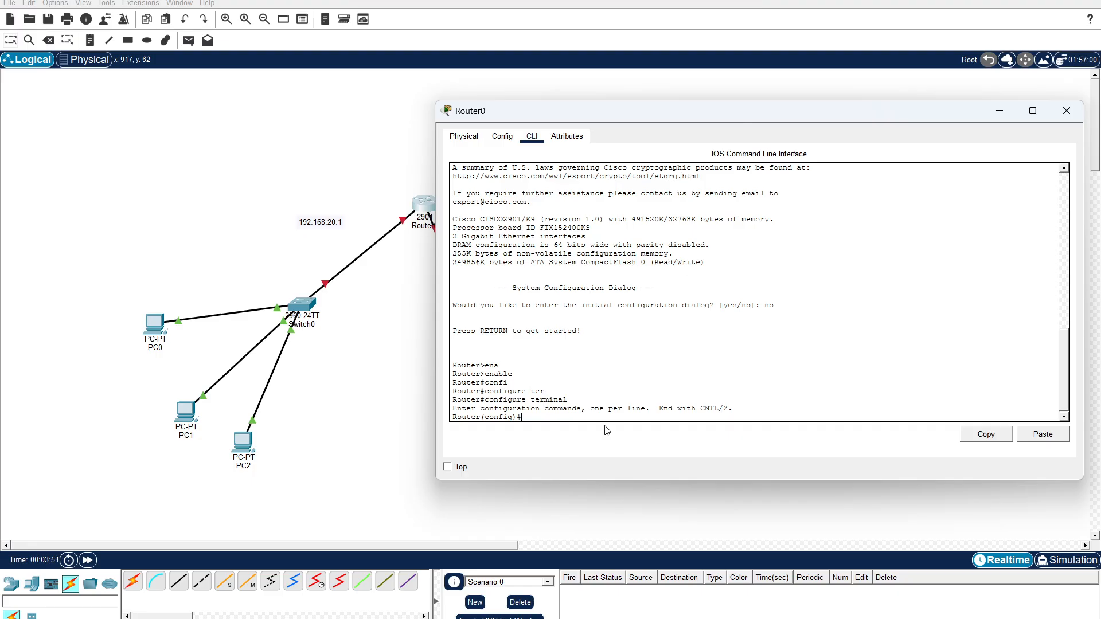
{"action": "type", "text": "inter"}
{"action": "key", "text": "Tab"}
{"action": "type", "text": "g"}
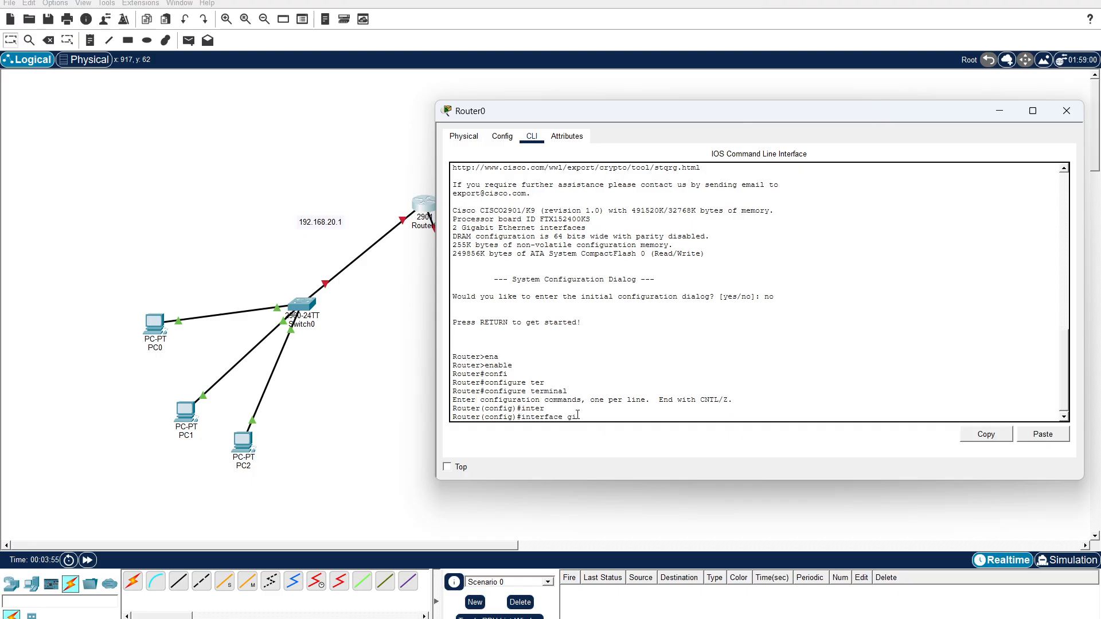
{"action": "type", "text": "i"}
{"action": "key", "text": "Tab"}
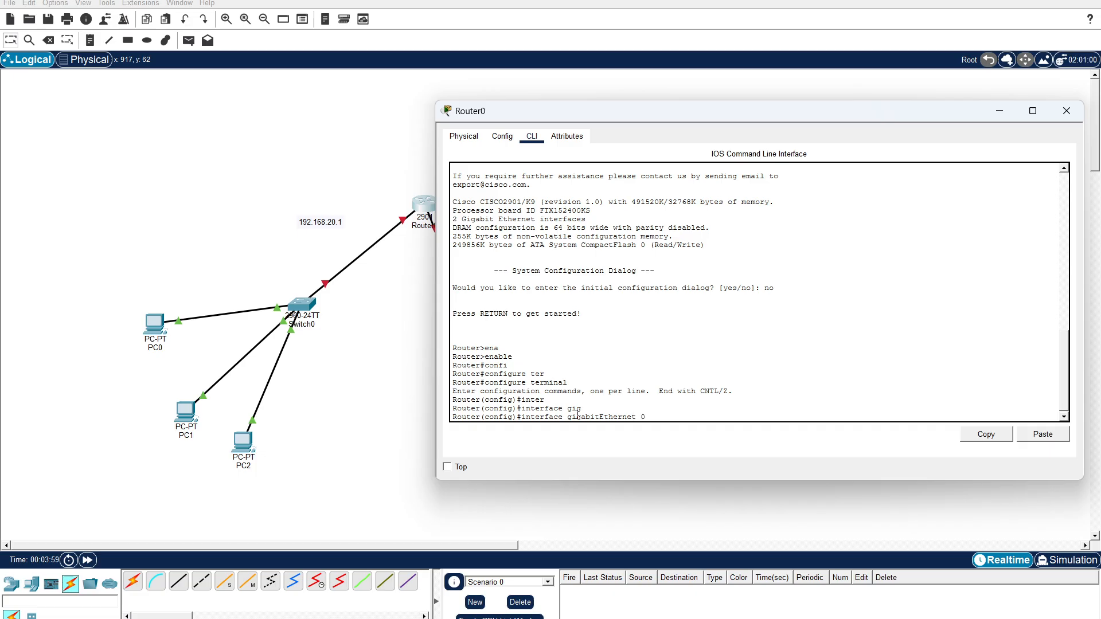
{"action": "type", "text": "0/0"}
{"action": "key", "text": "Return"}
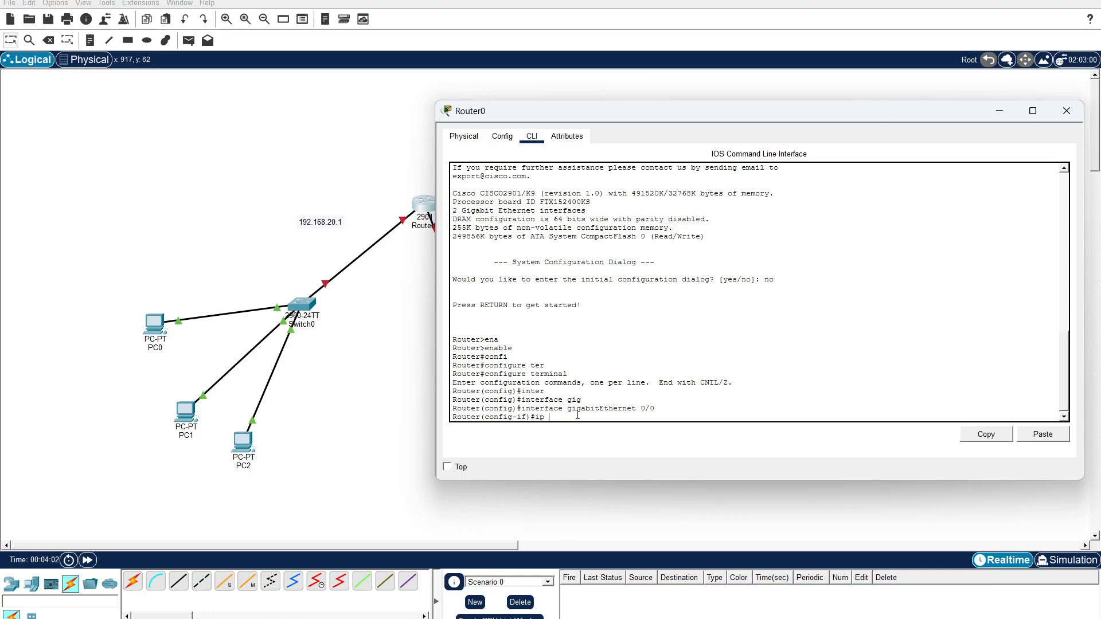
Assign IP address 192.168.20.1 with subnet mask 255.255.255.0 to Router0's gigabitEthernet 0/0 interface.
{"action": "type", "text": "ip ad"}
{"action": "key", "text": "Tab"}
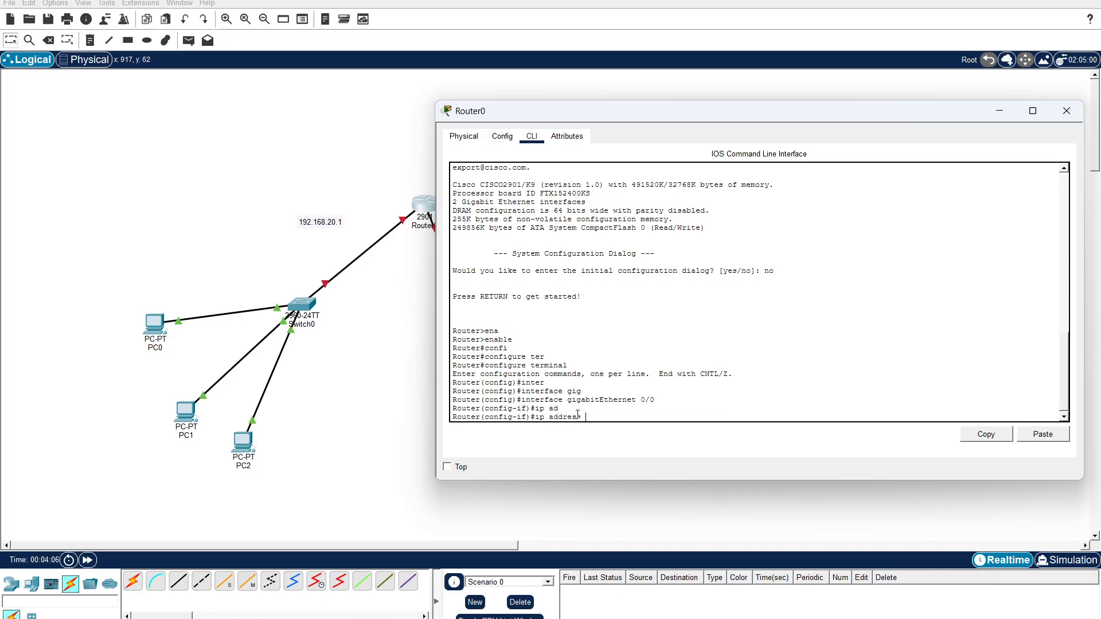
{"action": "type", "text": "192.168.20.1 255.255.255.0"}
{"action": "key", "text": "Return"}
Enable Router0's gigabitEthernet 0/0 interface with the no shutdown command.
{"action": "type", "text": "nfig-if)#n"}
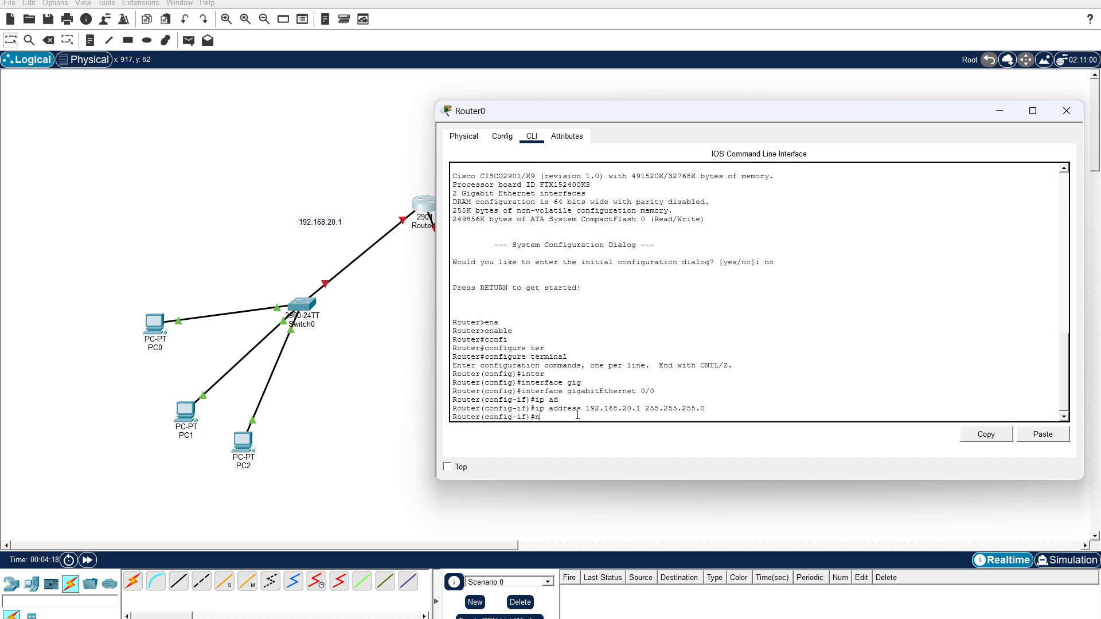
{"action": "type", "text": "o shu"}
{"action": "key", "text": "Tab"}
{"action": "key", "text": "Return"}
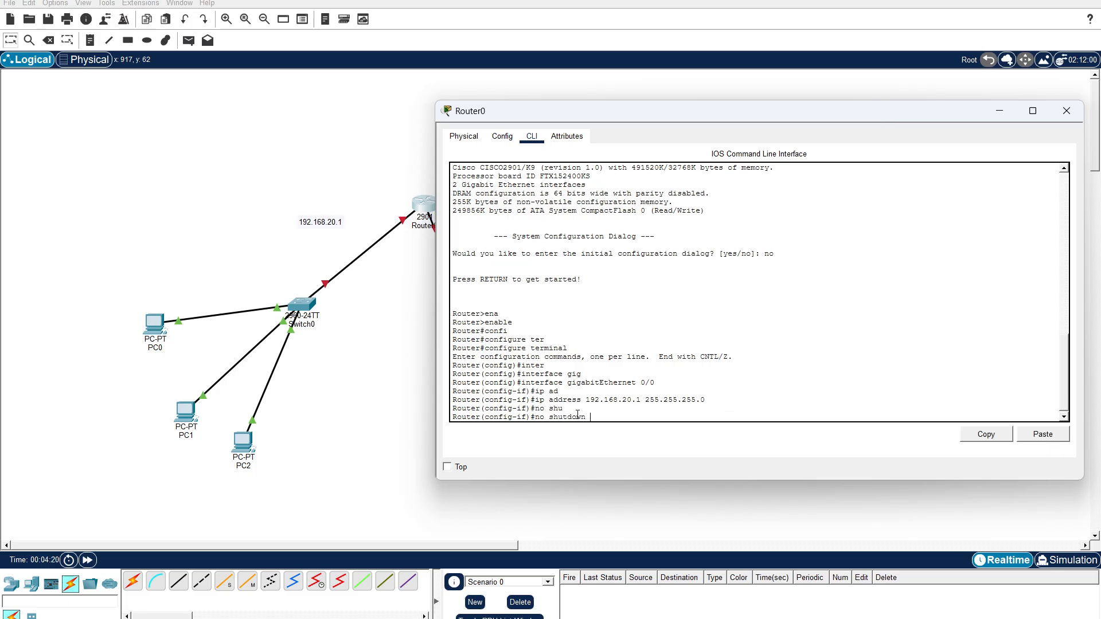
Execute the entered no shutdown command for gigabitEthernet 0/0 and move the Router0 window clear of Switch1.
{"action": "key", "text": "Return"}
{"action": "key", "text": "Return"}
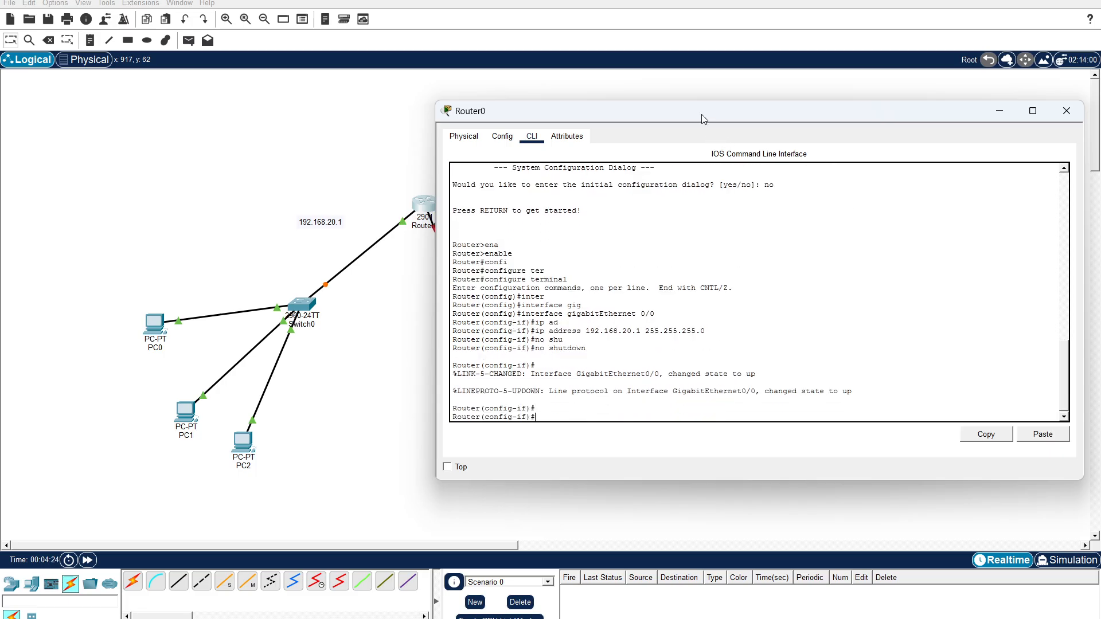
{"action": "left_click_drag", "start_coordinate": [701, 115], "coordinate": [785, 102]}
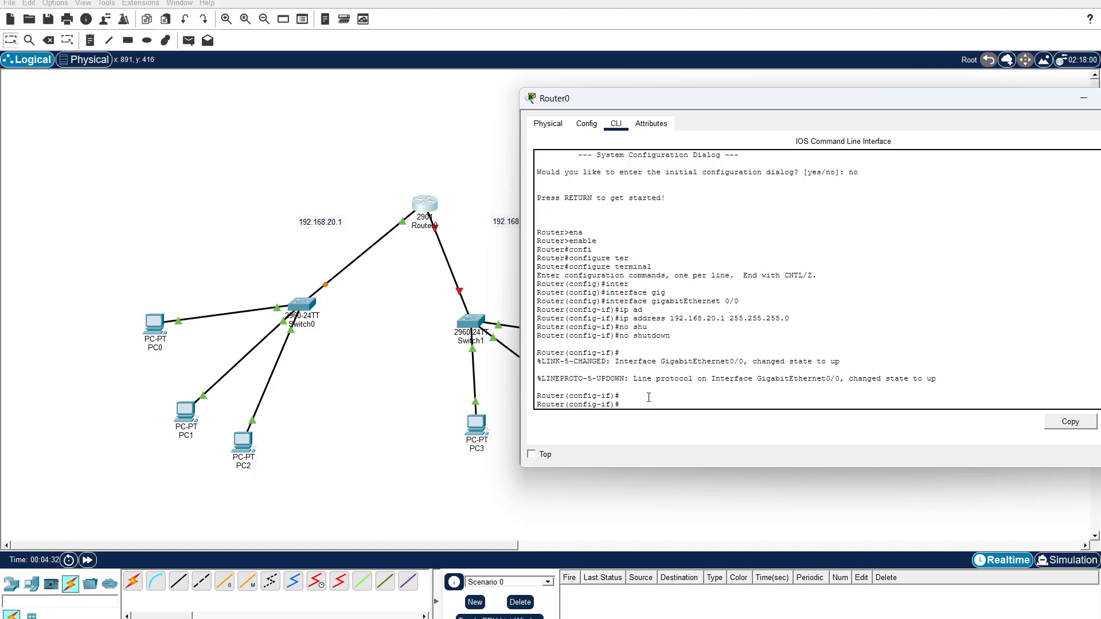
Exit the gigabitEthernet 0/0 configuration and enter configuration of interface gigabitEthernet 0/1 on Router0.
{"action": "type", "text": "xit"}
{"action": "key", "text": "Return"}
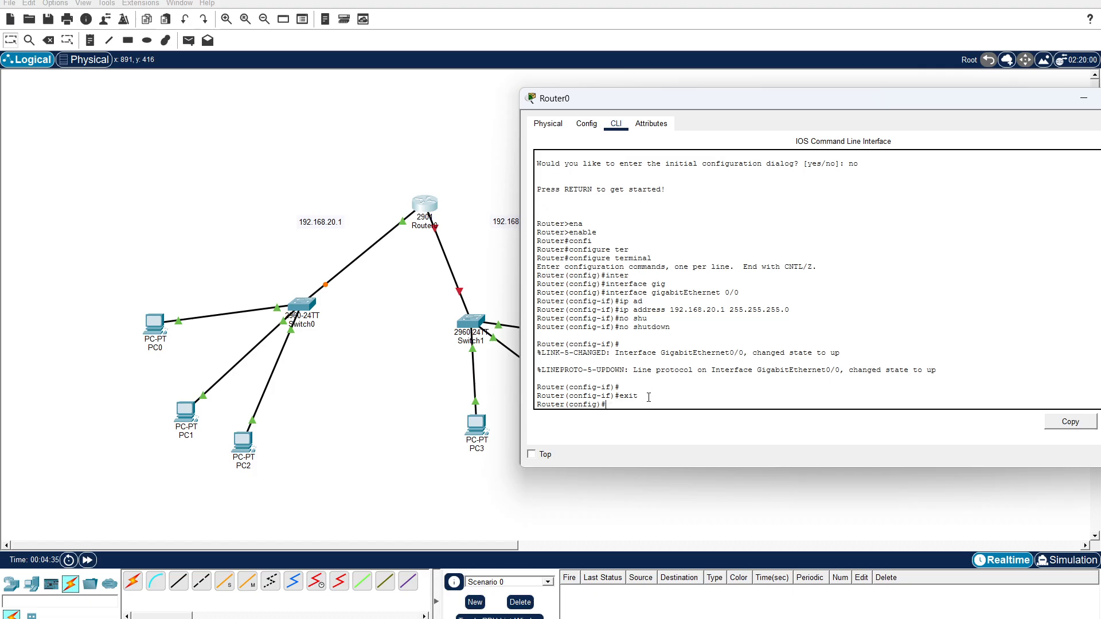
{"action": "type", "text": "inter"}
{"action": "key", "text": "Tab"}
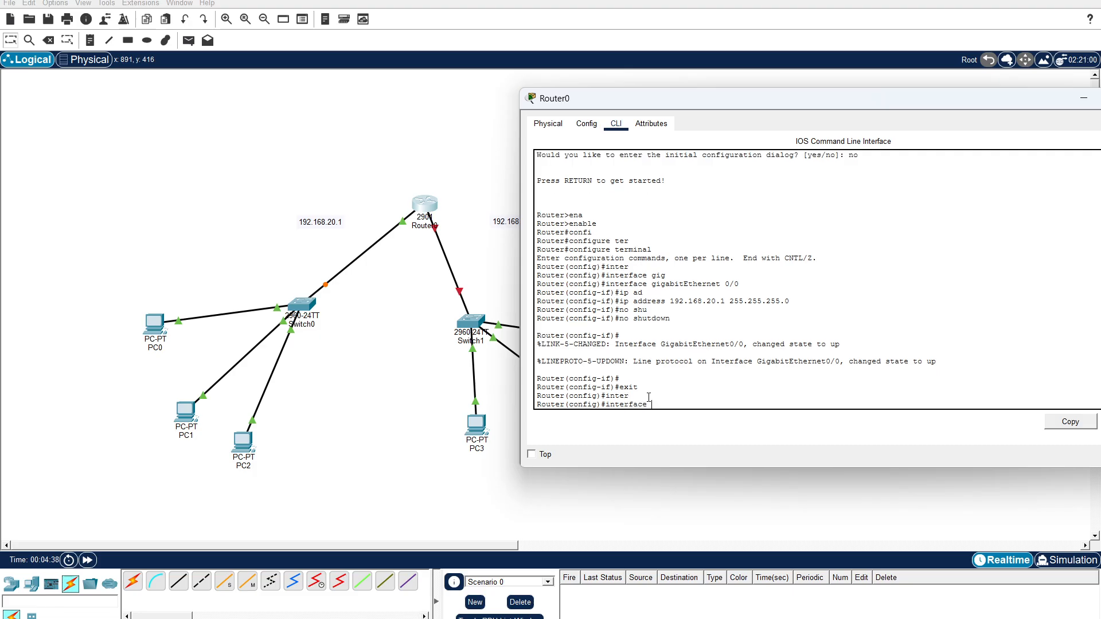
{"action": "type", "text": "gi"}
{"action": "key", "text": "Tab"}
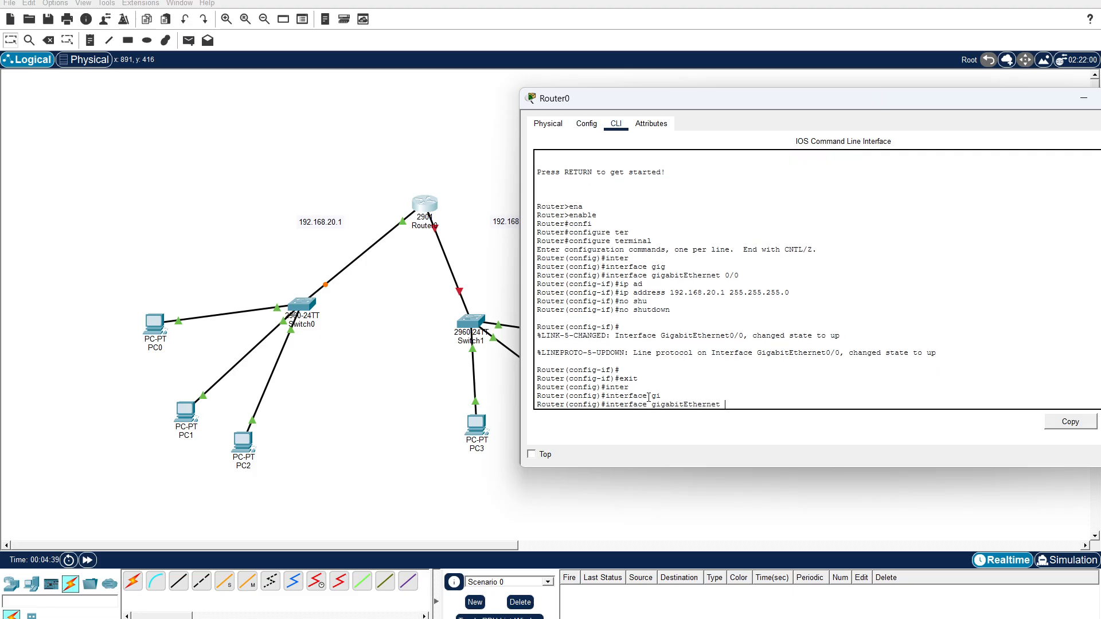
{"action": "type", "text": "0/1"}
{"action": "key", "text": "Return"}
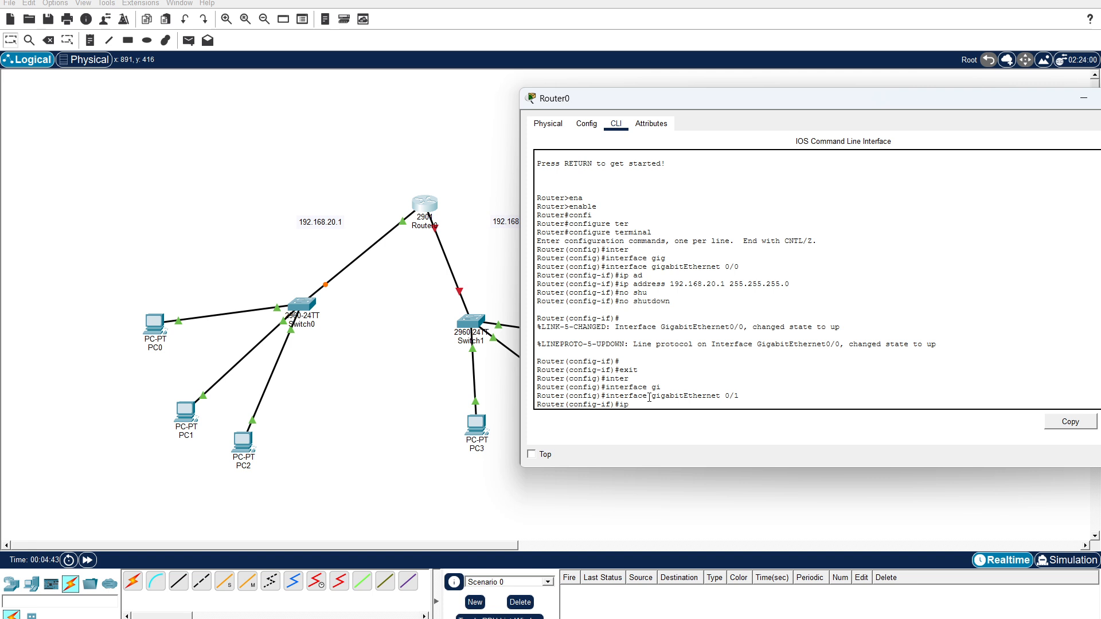
Assign IP address 192.168.30.1 with subnet mask 255.255.255.0 to Router0's gigabitEthernet 0/1 interface.
{"action": "type", "text": "ip add"}
{"action": "key", "text": "Tab"}
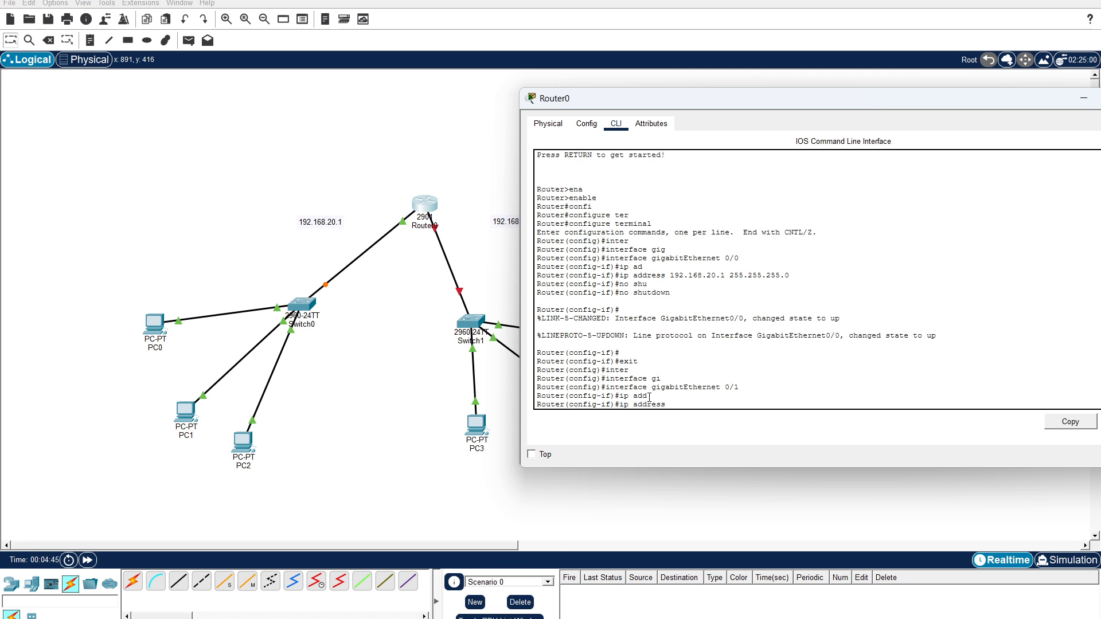
{"action": "type", "text": "192.168.30.1 255.255.255.0"}
{"action": "key", "text": "Return"}
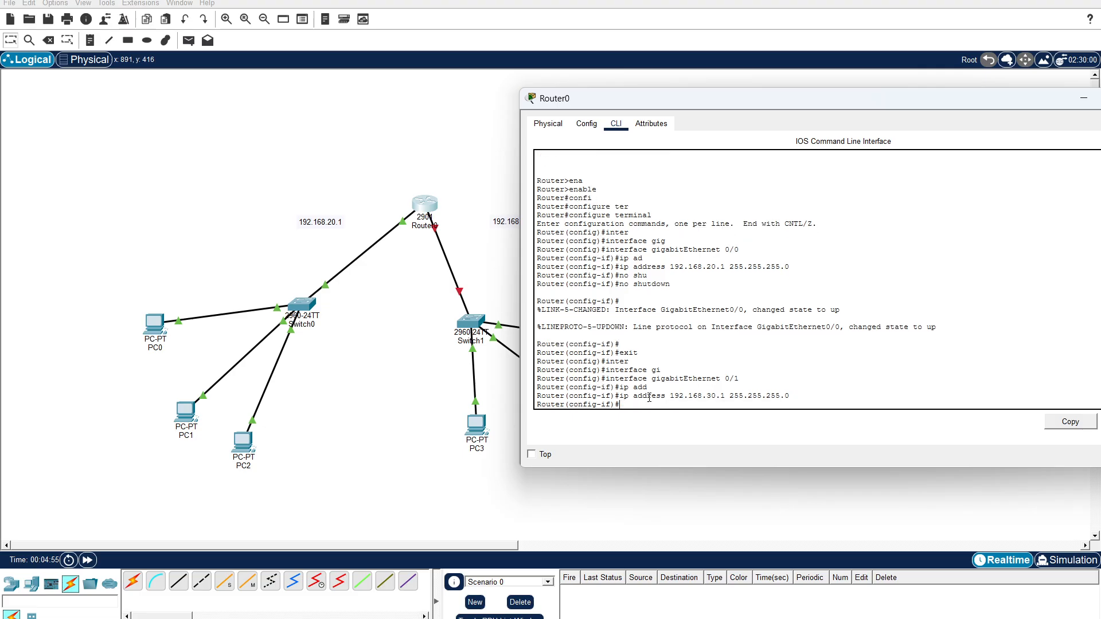
Enable gigabitEthernet 0/1 with the no shutdown command and exit to global configuration mode.
{"action": "type", "text": "no shu"}
{"action": "key", "text": "Tab"}
{"action": "key", "text": "Return"}
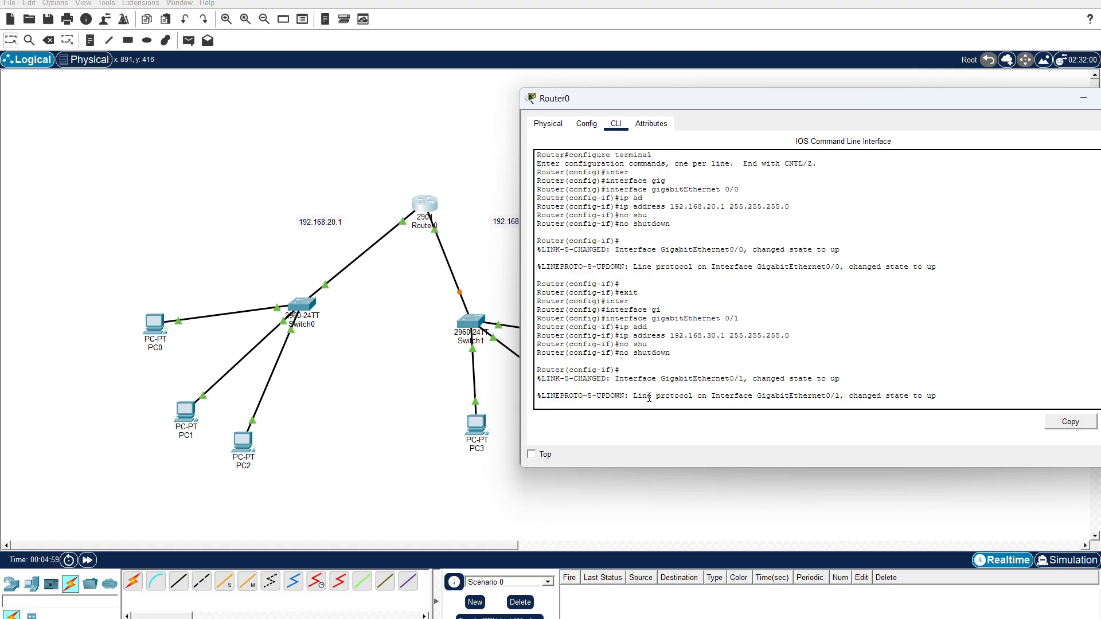
{"action": "key", "text": "Return"}
{"action": "type", "text": "er(config-if)#e"}
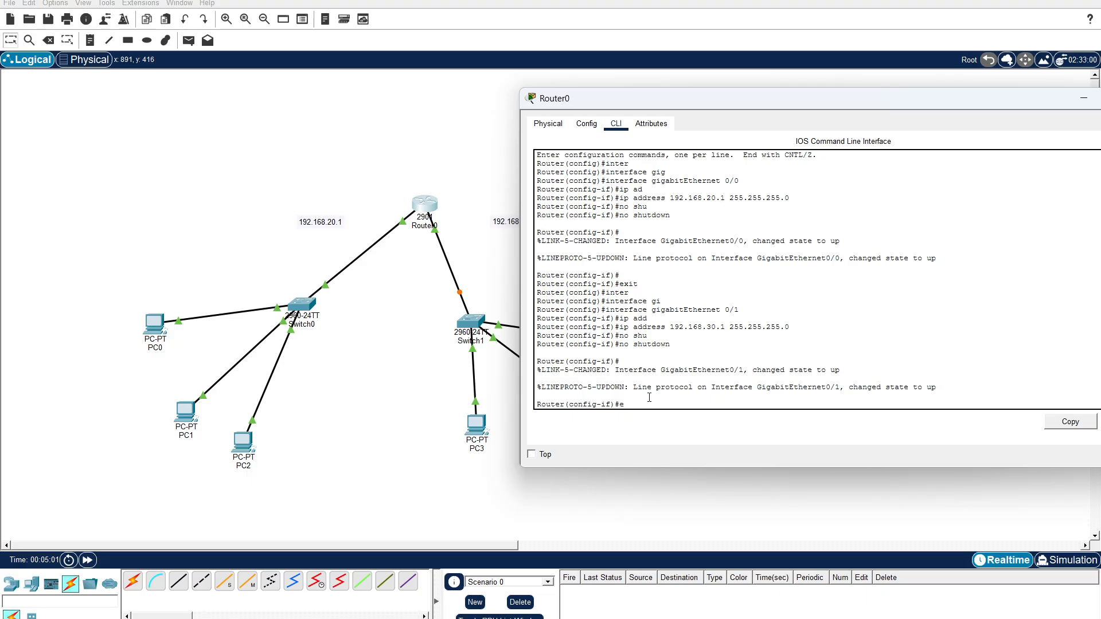
{"action": "type", "text": "xit"}
{"action": "key", "text": "Return"}
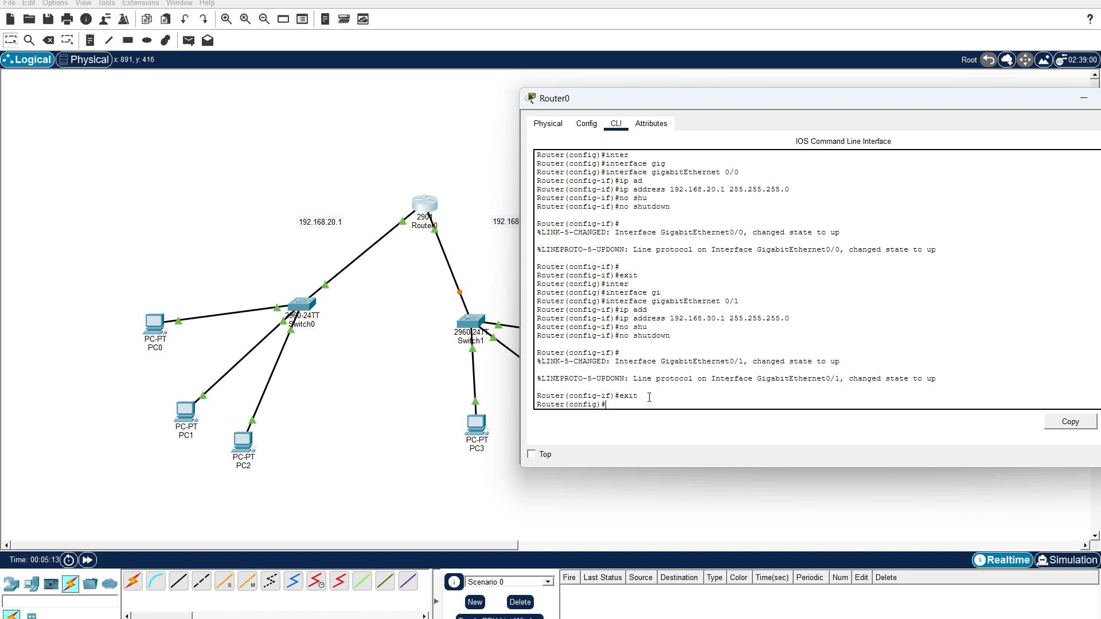
Create a DHCP pool named left_sw_pool on Router0 with the ip dhcp pool command.
{"action": "type", "text": "ip dhc"}
{"action": "key", "text": "Tab"}
{"action": "type", "text": "pool"}
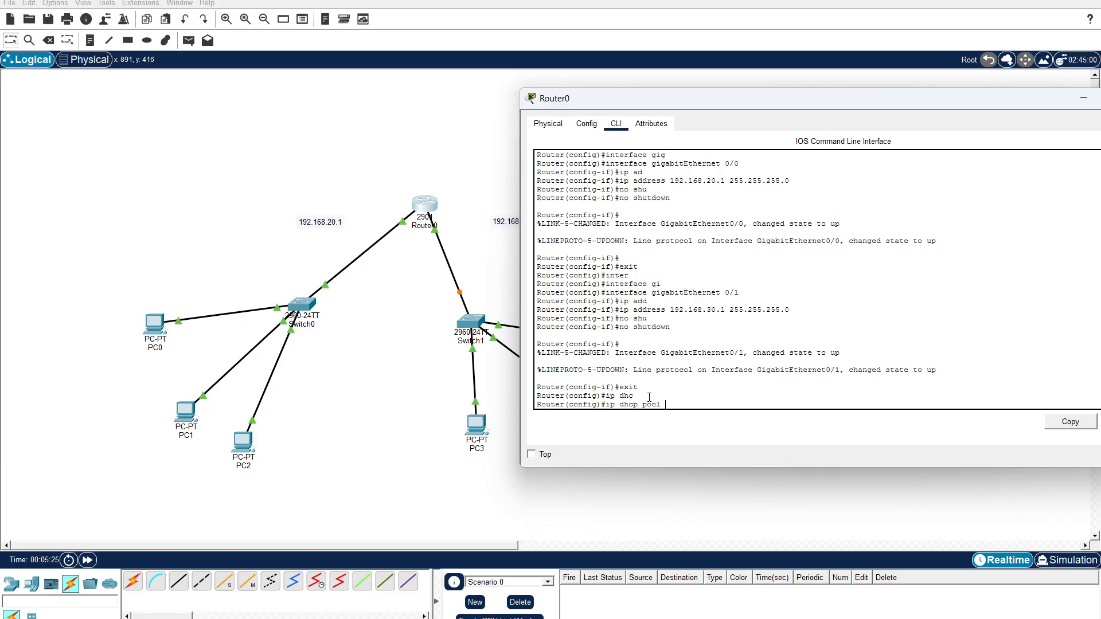
{"action": "type", "text": " 1eft"}
{"action": "type", "text": "_s"}
{"action": "type", "text": "w_pool"}
{"action": "key", "text": "Return"}
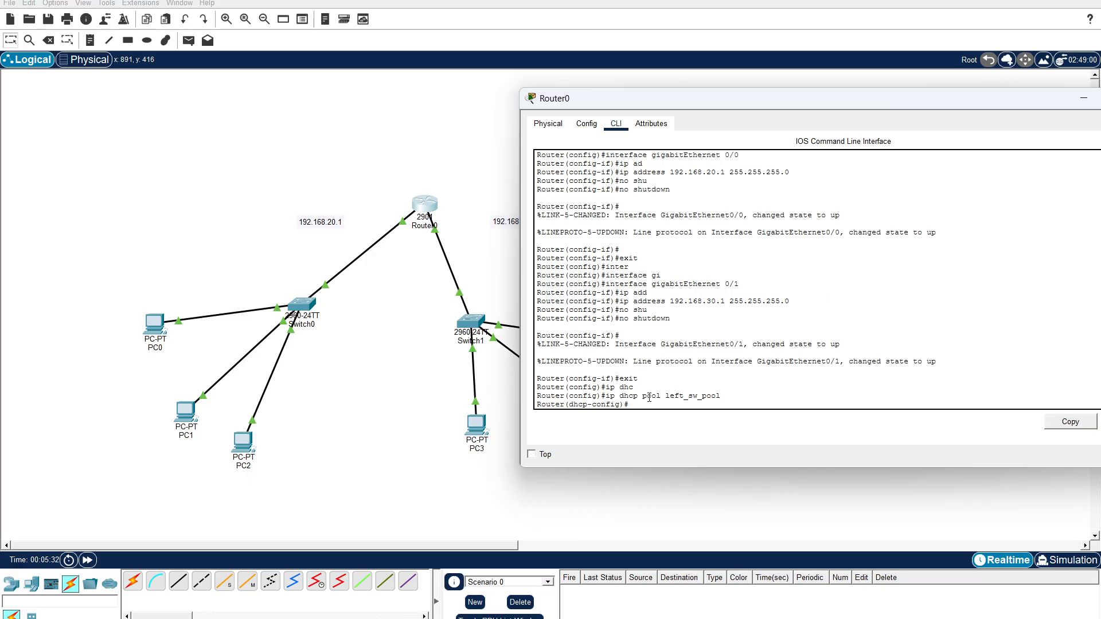
Set the network of left_sw_pool to 192.168.20.0 with subnet mask 255.255.255.0.
{"action": "type", "text": "netw"}
{"action": "key", "text": "Tab"}
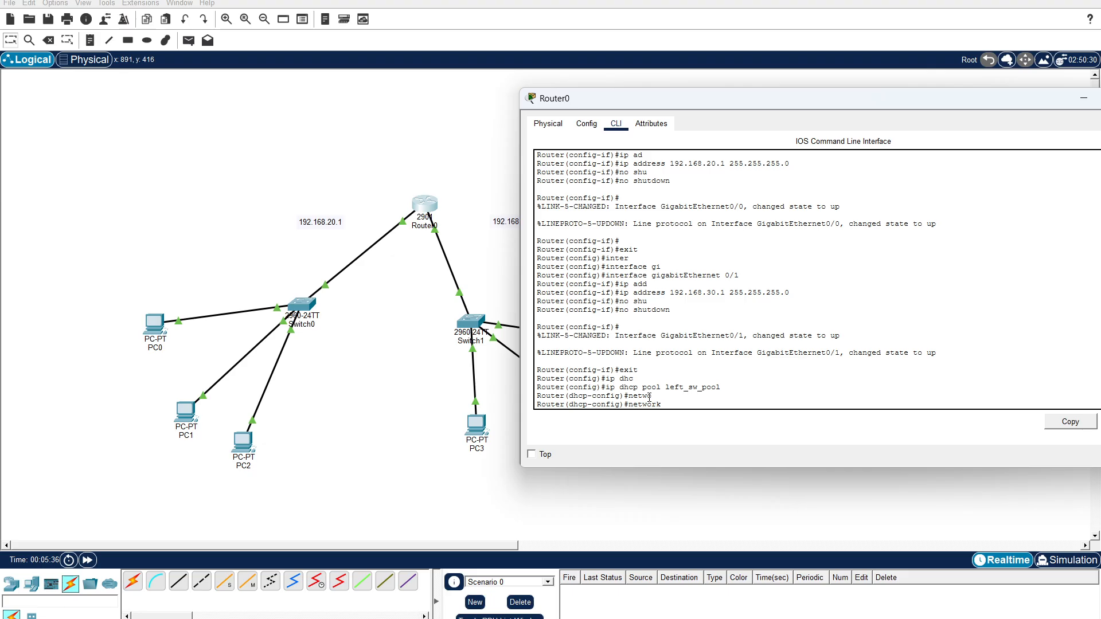
{"action": "type", "text": "192.168.20.0 255.255.255.0"}
{"action": "key", "text": "Return"}
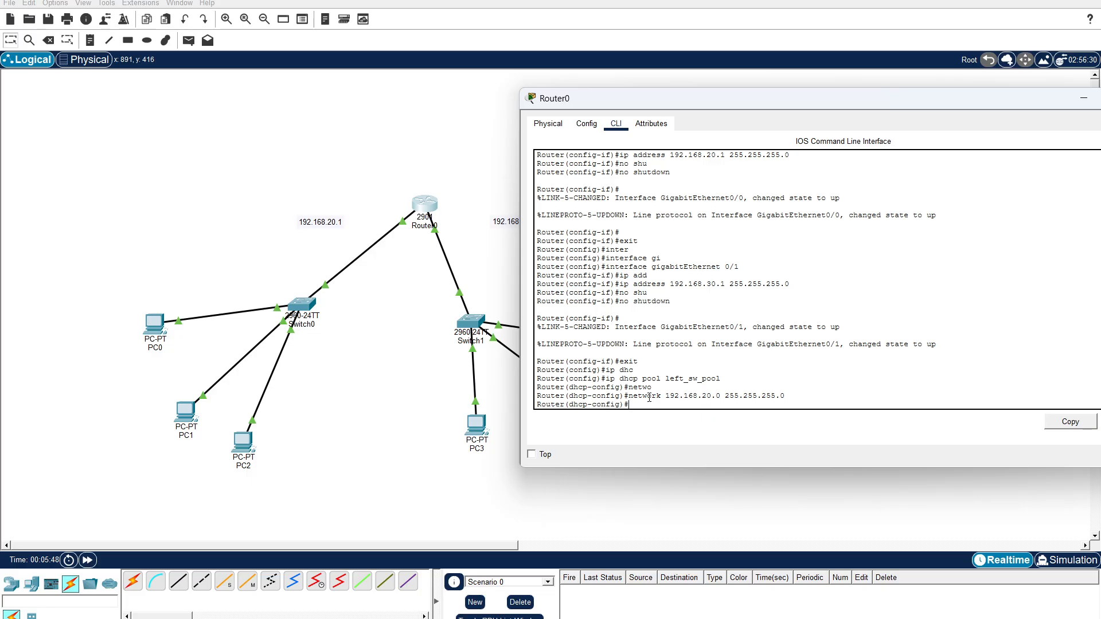
Set the default router of left_sw_pool to 192.168.20.1.
{"action": "type", "text": "defa"}
{"action": "key", "text": "Tab"}
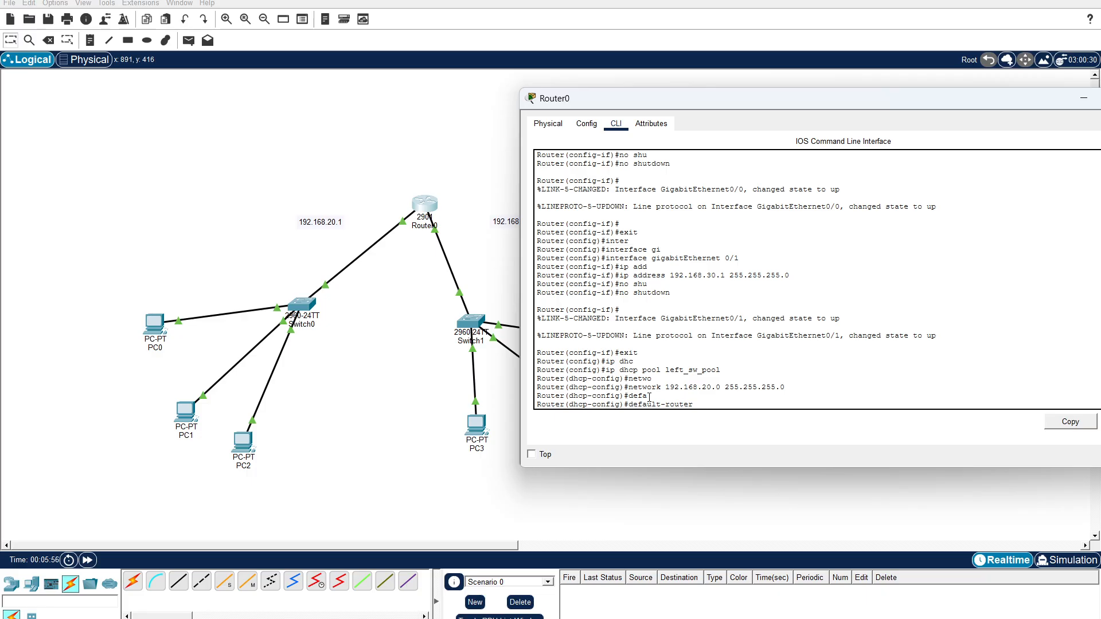
{"action": "type", "text": "192.168.20.1"}
{"action": "key", "text": "Return"}
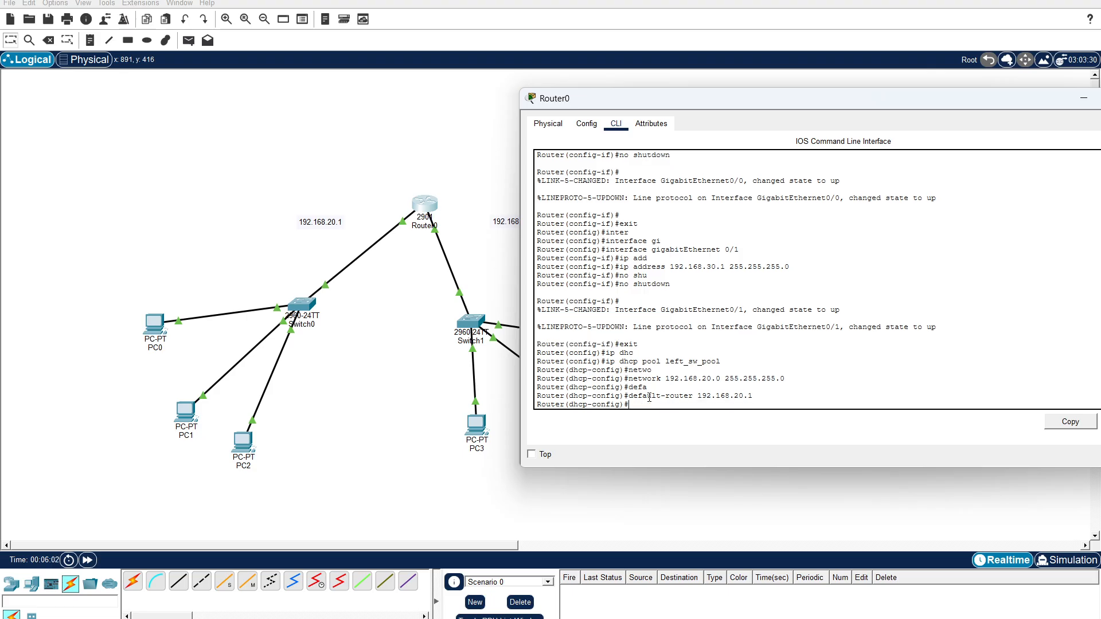
Set the DNS server of left_sw_pool to 8.8.8.8 and exit the pool's configuration.
{"action": "type", "text": "dns"}
{"action": "key", "text": "Tab"}
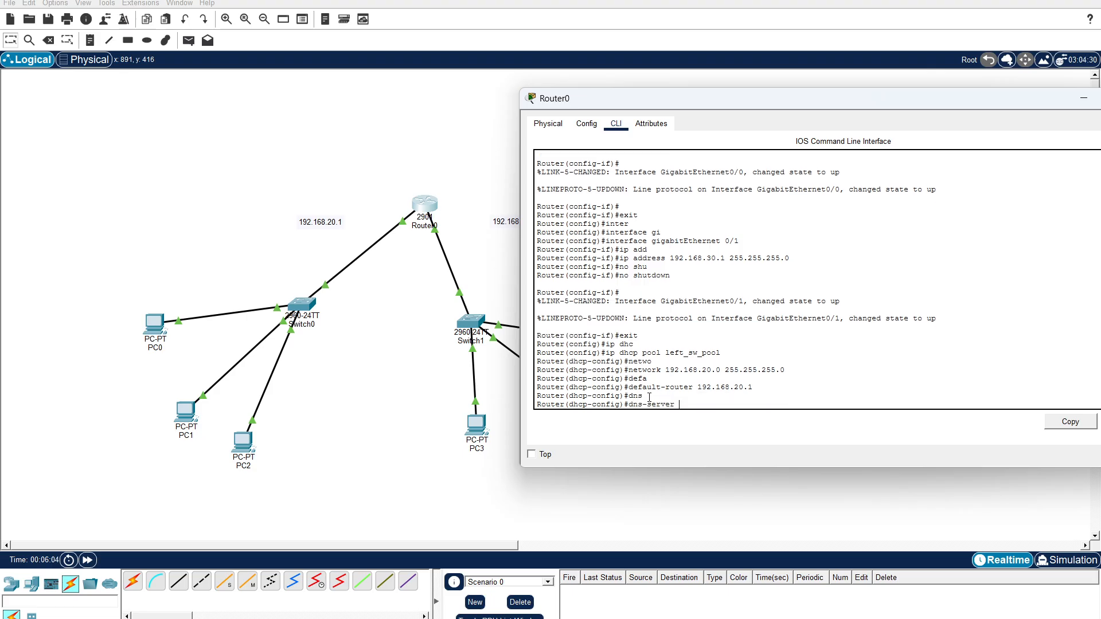
{"action": "type", "text": "8.8.8.8"}
{"action": "key", "text": "Return"}
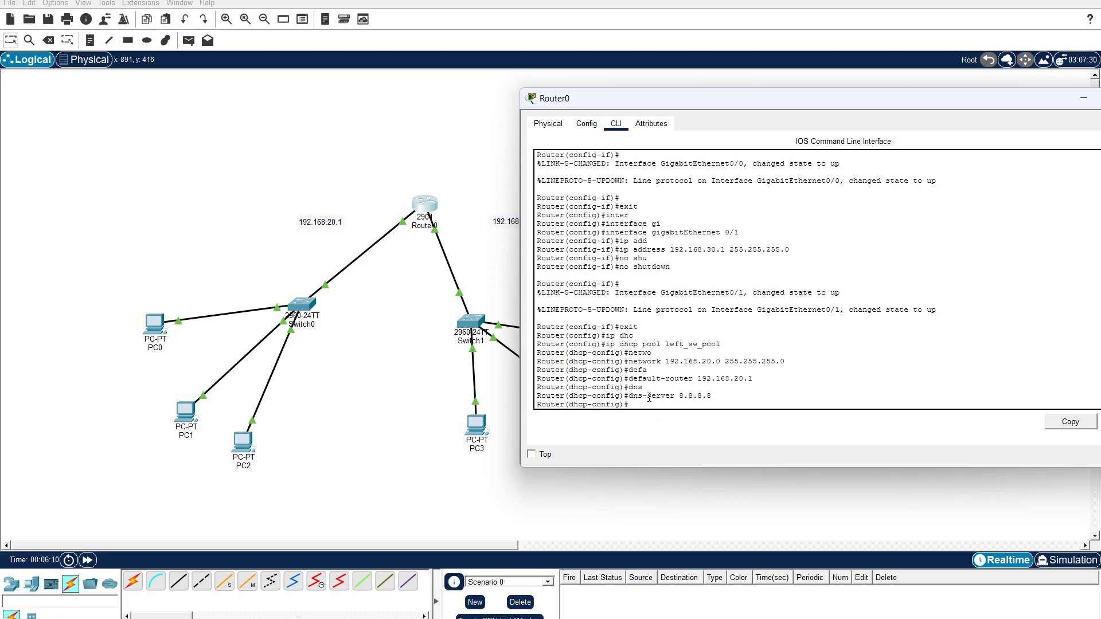
{"action": "type", "text": "exit"}
{"action": "key", "text": "Return"}
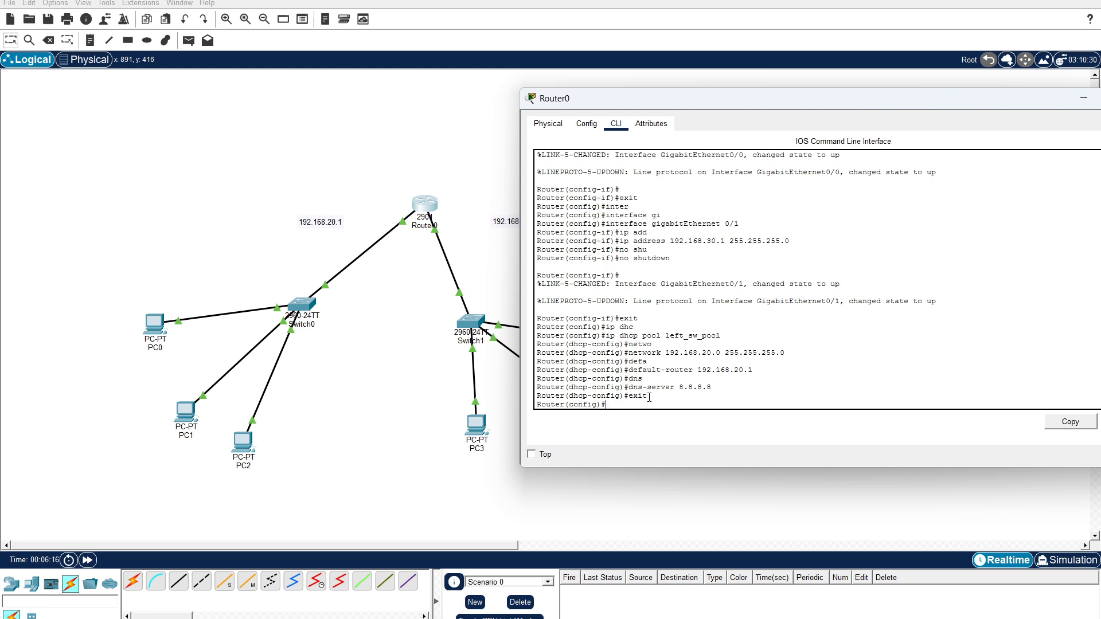
Create a second DHCP pool named right_sw_pool on Router0 with the ip dhcp pool command.
{"action": "type", "text": "ip dhc"}
{"action": "key", "text": "Tab"}
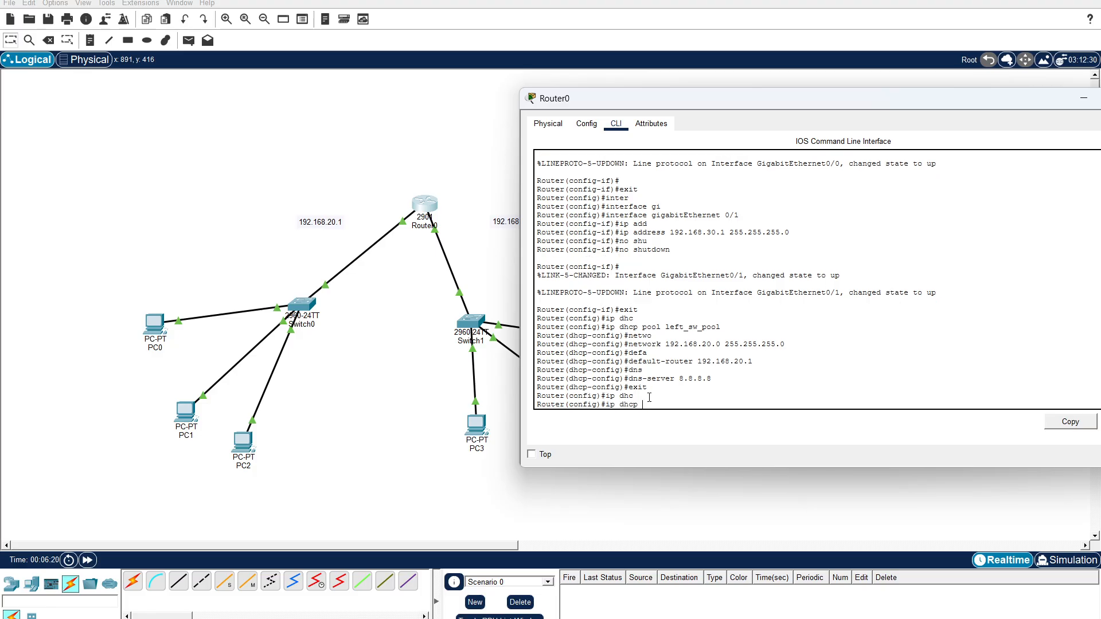
{"action": "type", "text": "pool right_sw_pool"}
{"action": "key", "text": "Return"}
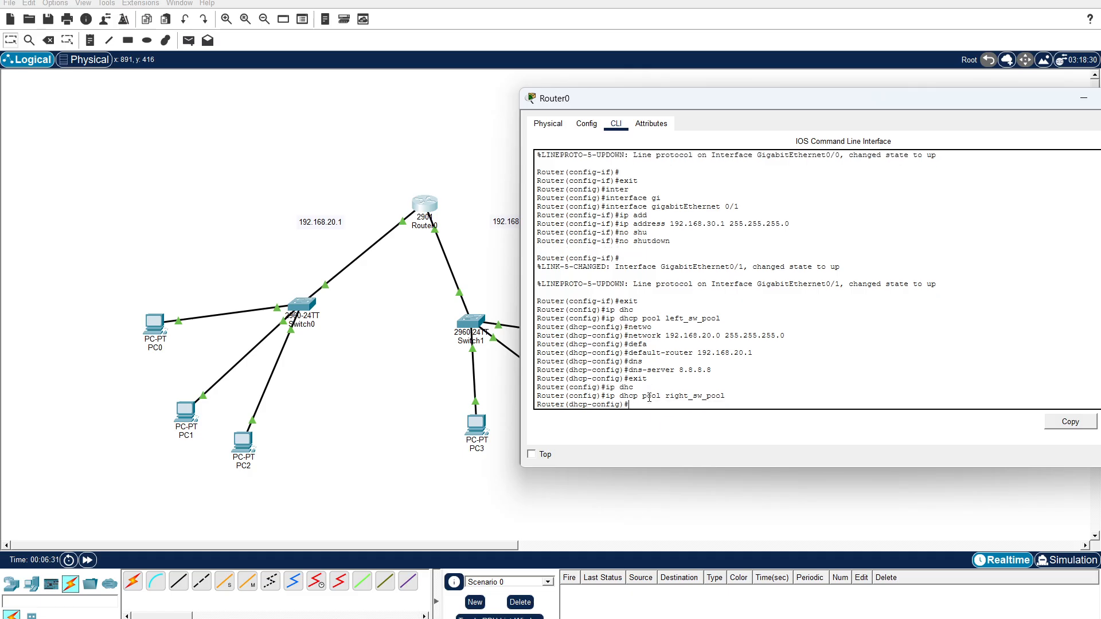
Set the network of right_sw_pool to 192.168.30.0 with subnet mask 255.255.255.0.
{"action": "type", "text": "net"}
{"action": "key", "text": "Tab"}
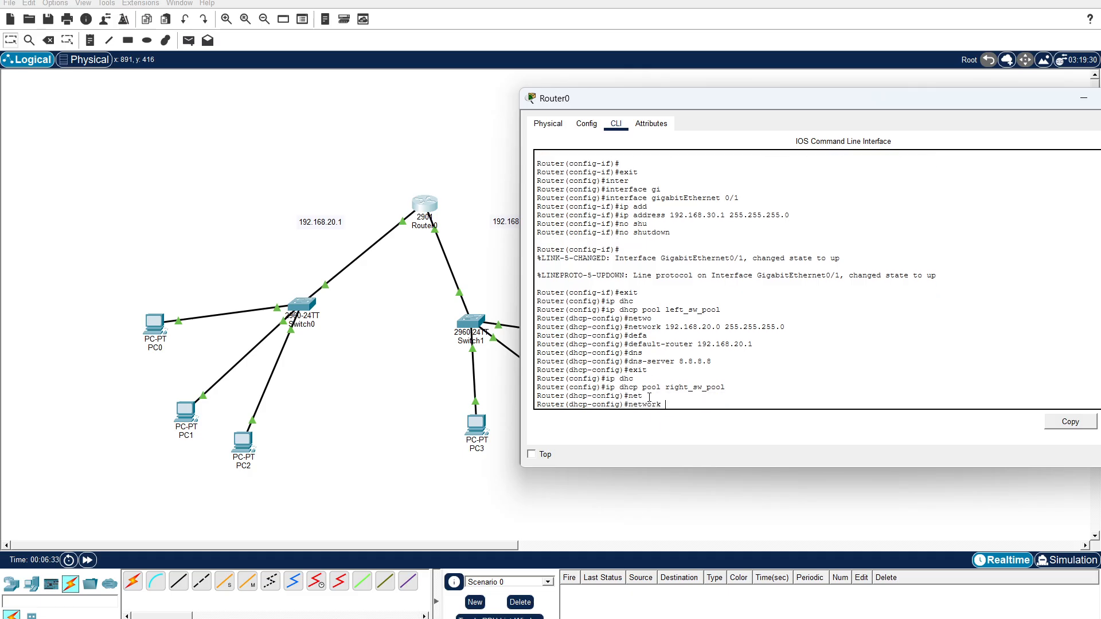
{"action": "type", "text": "192.168.30.0 255.255.255.0"}
{"action": "key", "text": "Return"}
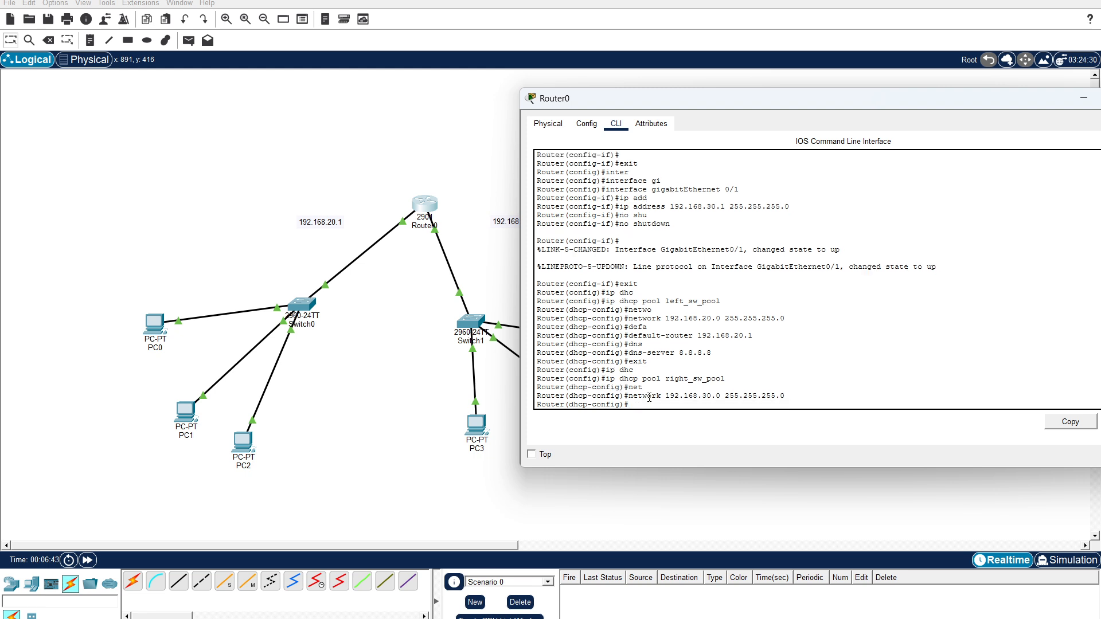
Set the default router of right_sw_pool to 192.168.30.1.
{"action": "type", "text": "defa"}
{"action": "key", "text": "Tab"}
{"action": "type", "text": "1"}
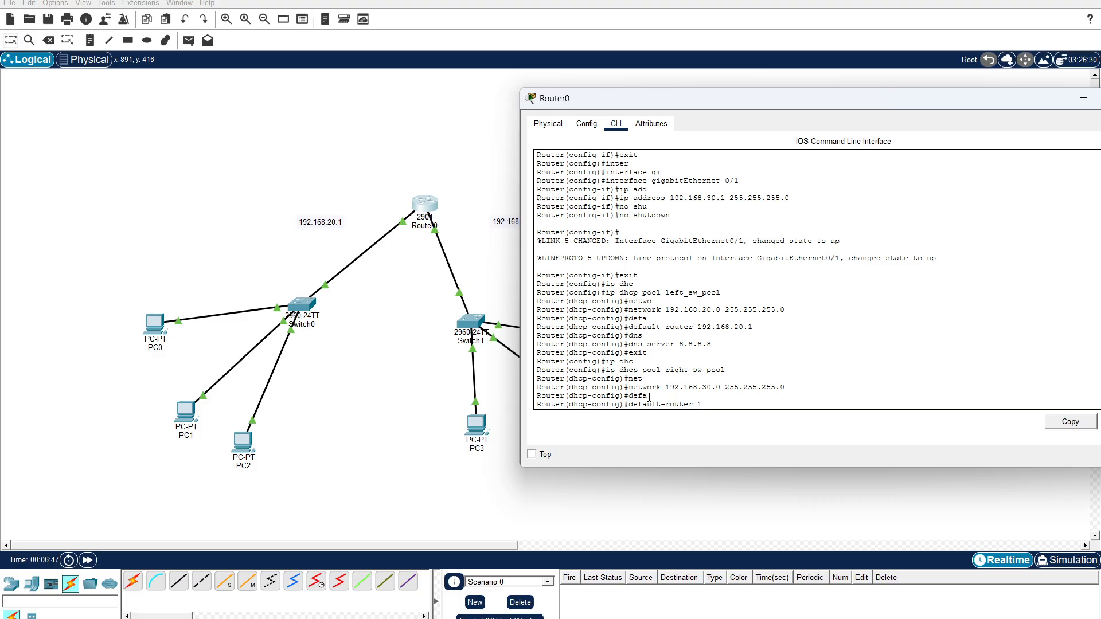
{"action": "type", "text": "92.168.30.1"}
{"action": "key", "text": "Return"}
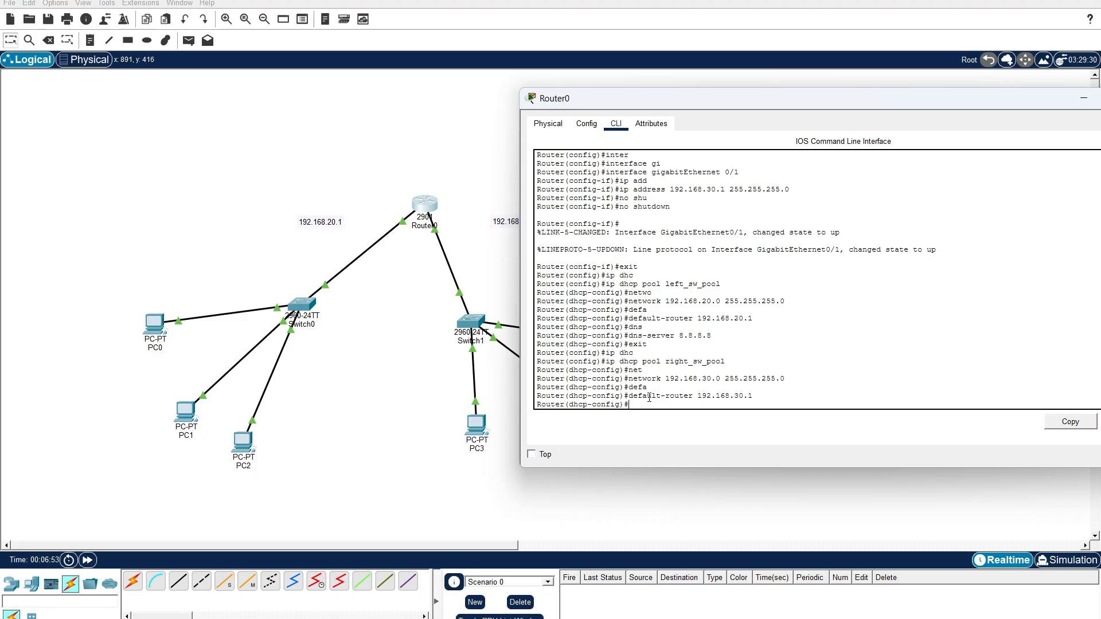
Set the DNS server of right_sw_pool to 8.8.8.8 and exit the pool's configuration.
{"action": "type", "text": "dns"}
{"action": "key", "text": "Tab"}
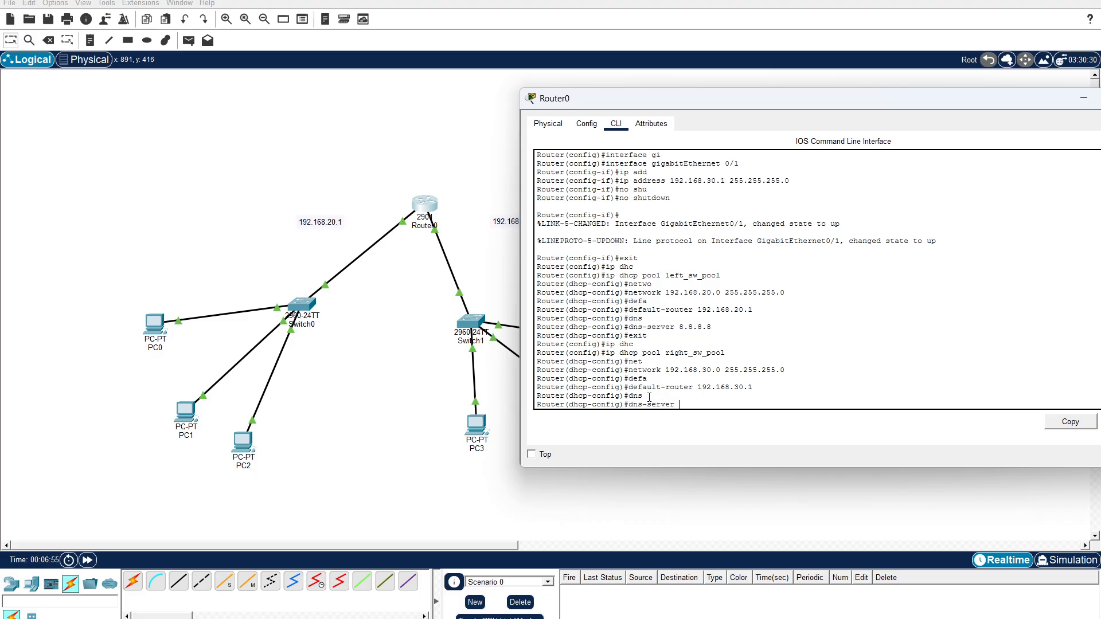
{"action": "type", "text": "8.8.8.8"}
{"action": "key", "text": "Return"}
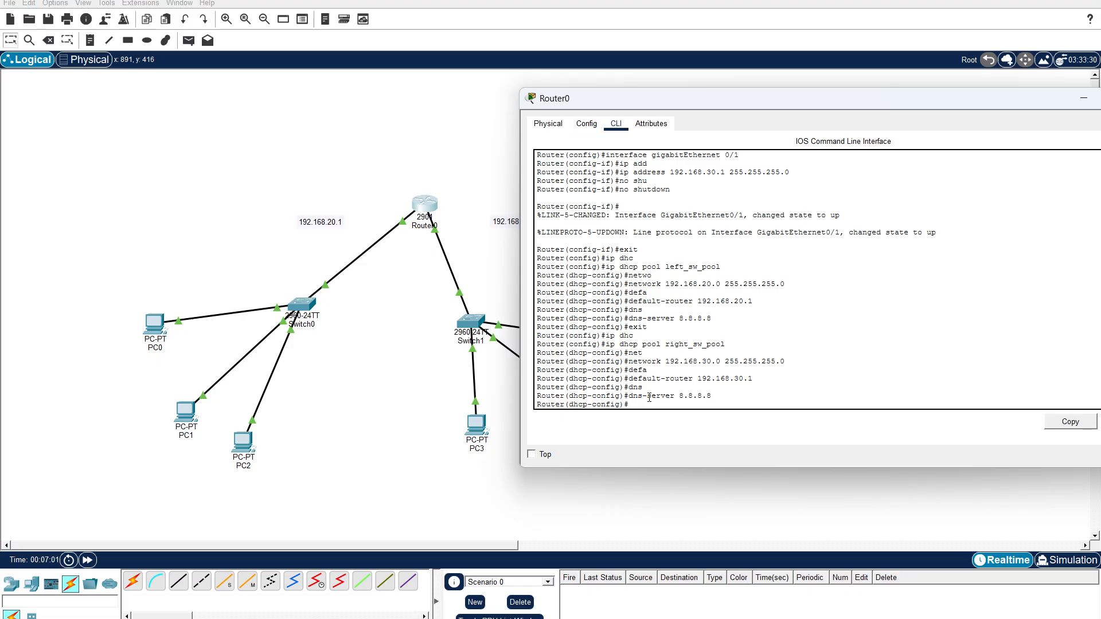
{"action": "type", "text": "exit"}
{"action": "key", "text": "Return"}
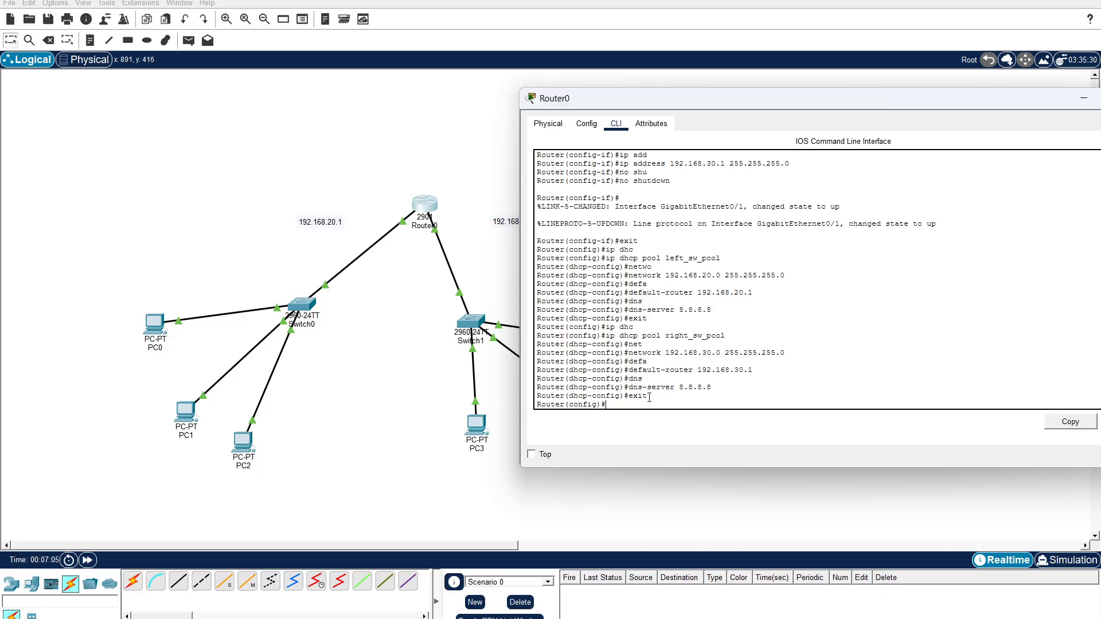
Return to the topology, switch PC0's IPv4 configuration on FastEthernet0 to DHCP, and close the PC0 window.
{"action": "left_click", "coordinate": [395, 140]}
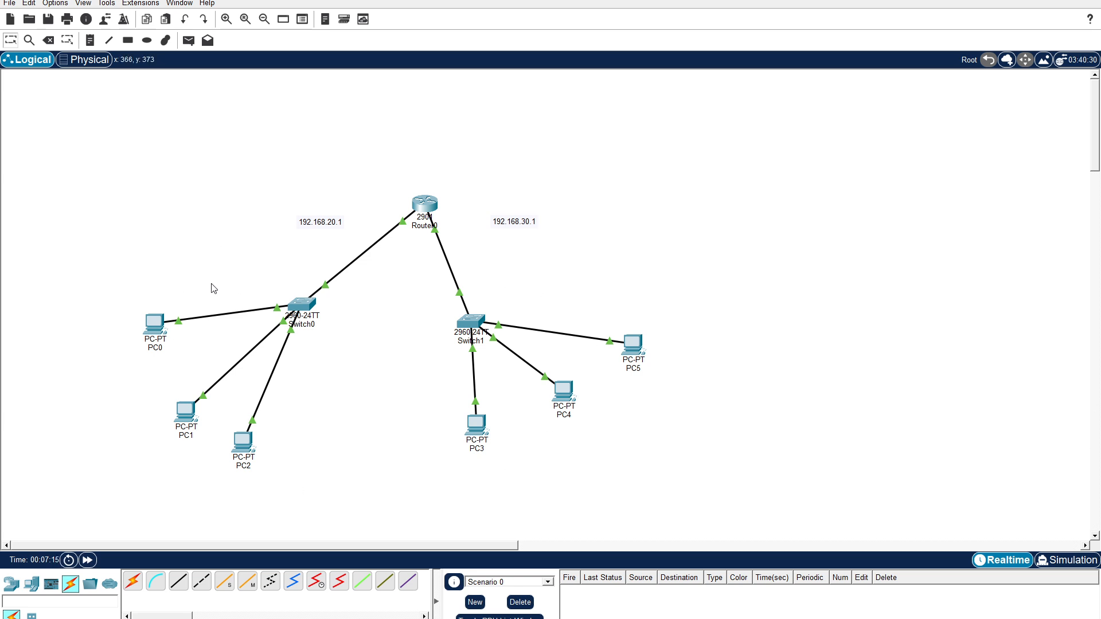
{"action": "left_click", "coordinate": [159, 329]}
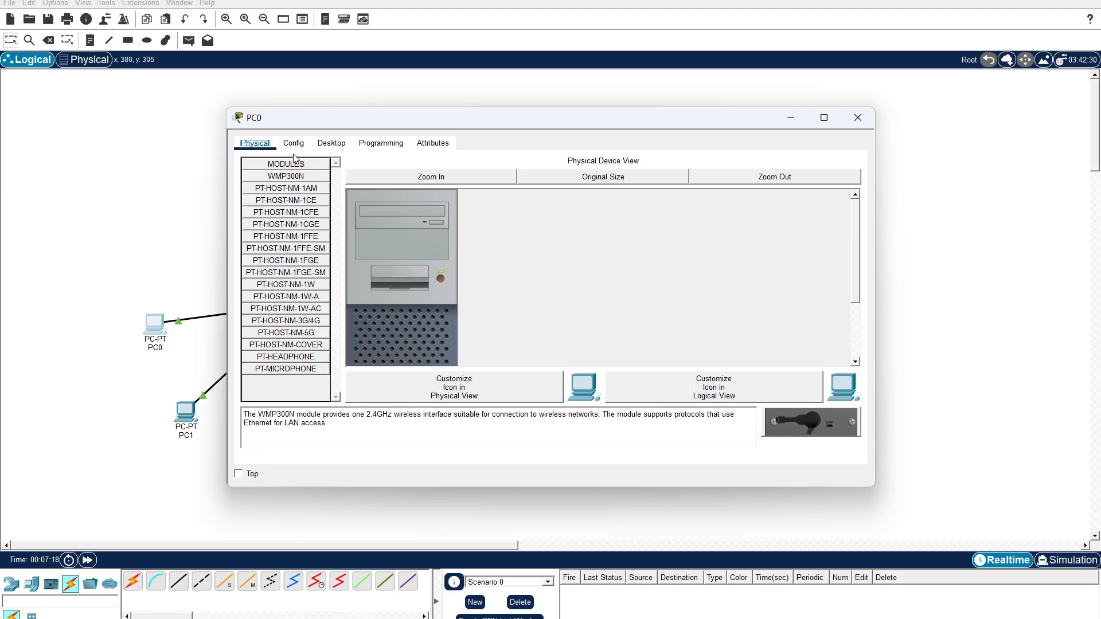
{"action": "left_click", "coordinate": [331, 144]}
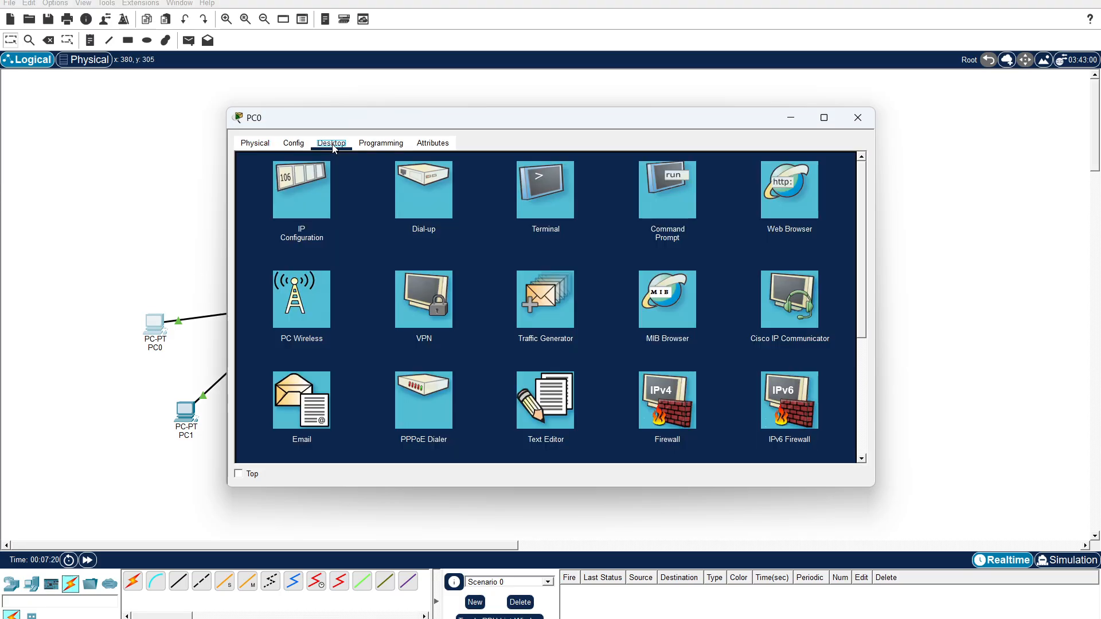
{"action": "left_click", "coordinate": [309, 197]}
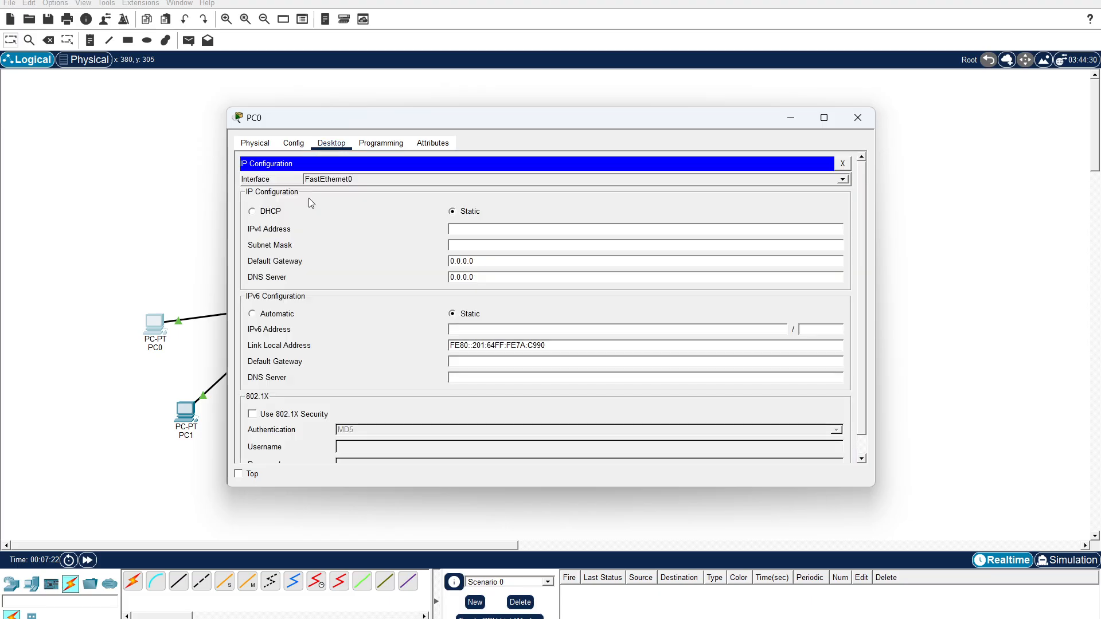
{"action": "left_click", "coordinate": [275, 212]}
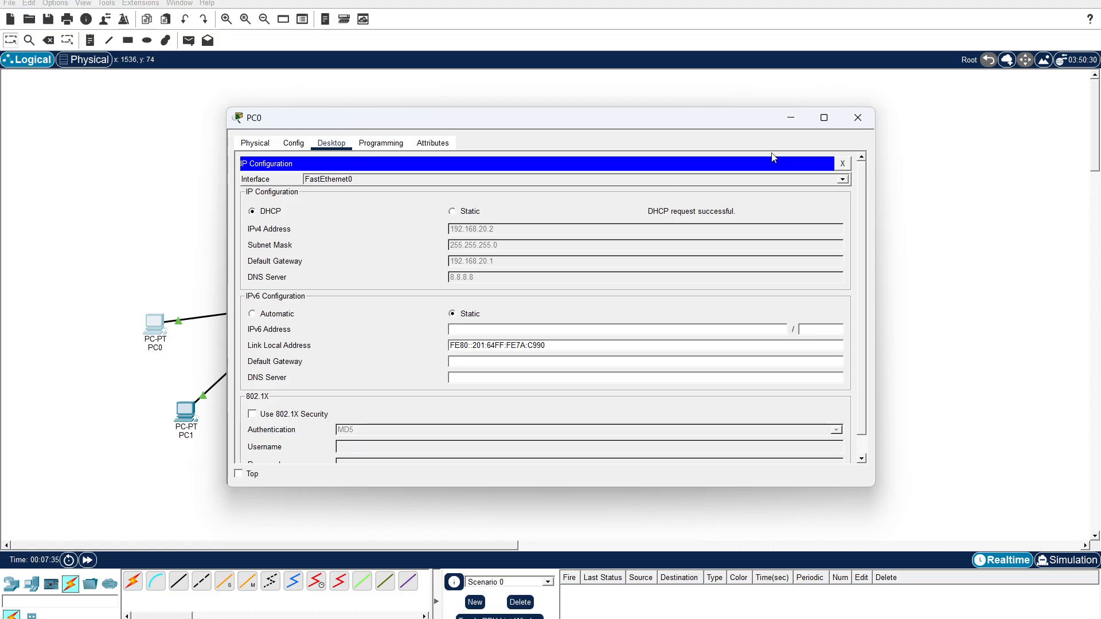
{"action": "left_click", "coordinate": [858, 118]}
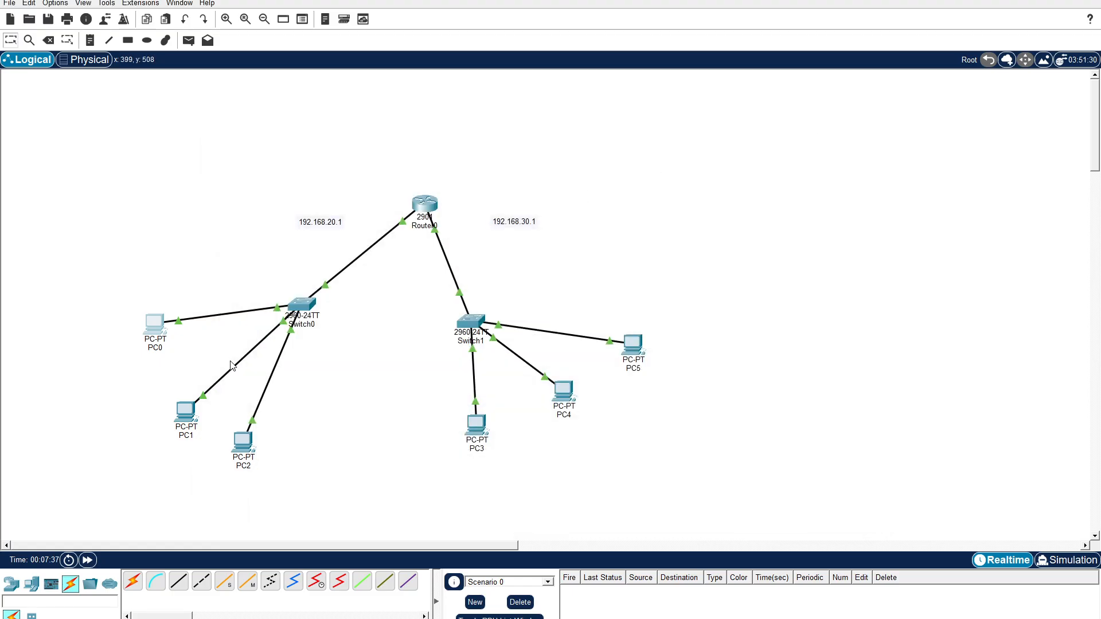
Switch PC1's IPv4 configuration on FastEthernet0 to DHCP and close the PC1 window.
{"action": "left_click", "coordinate": [190, 416]}
{"action": "left_click", "coordinate": [331, 143]}
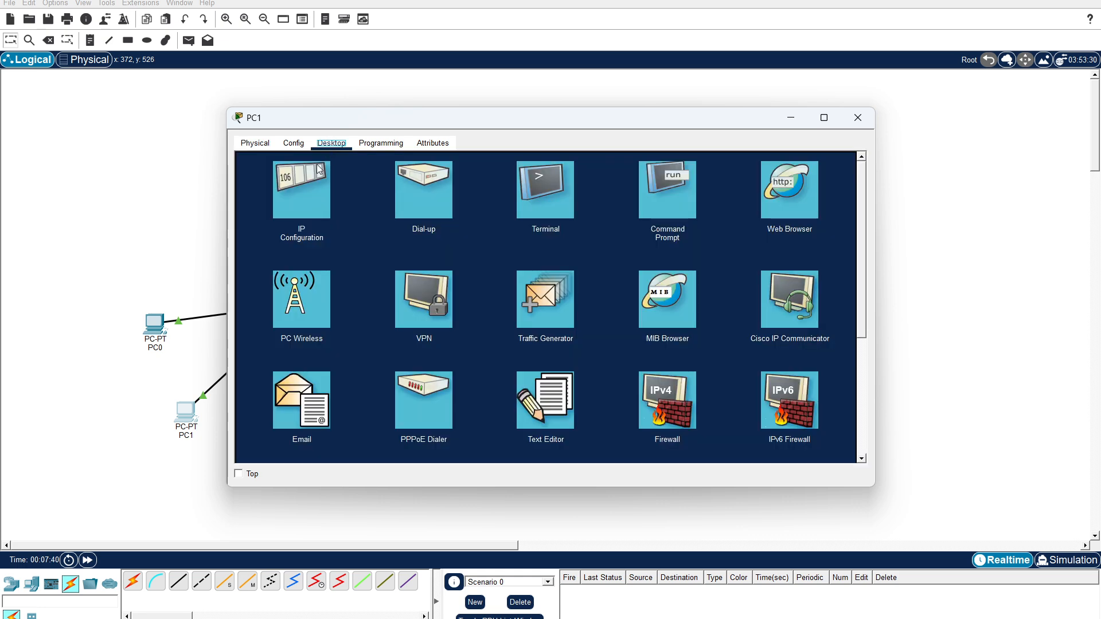
{"action": "left_click", "coordinate": [304, 195]}
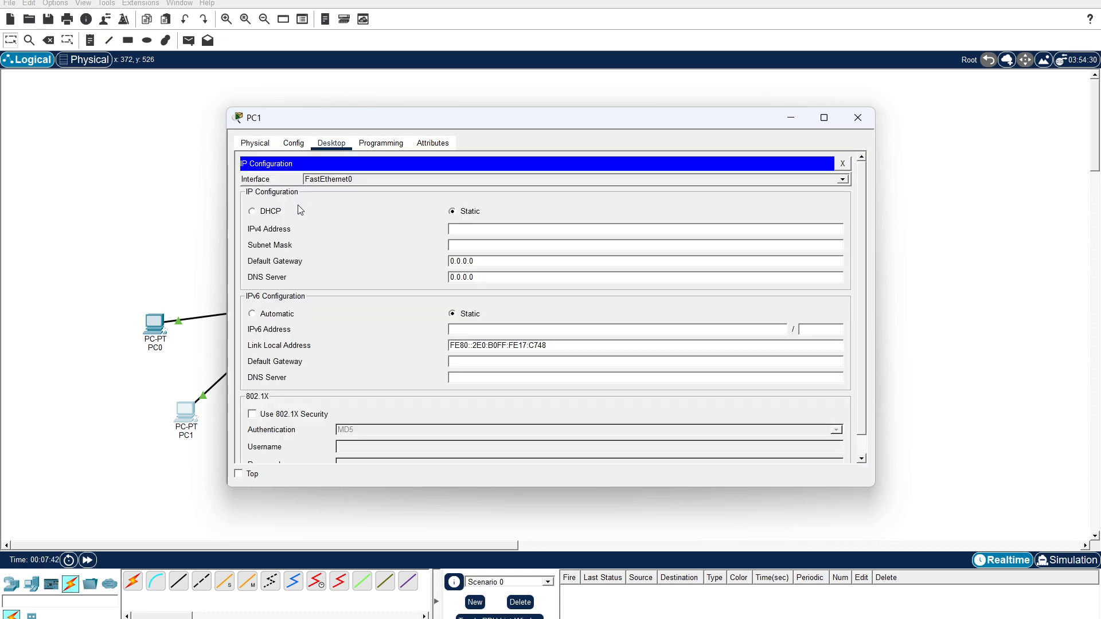
{"action": "left_click", "coordinate": [268, 214]}
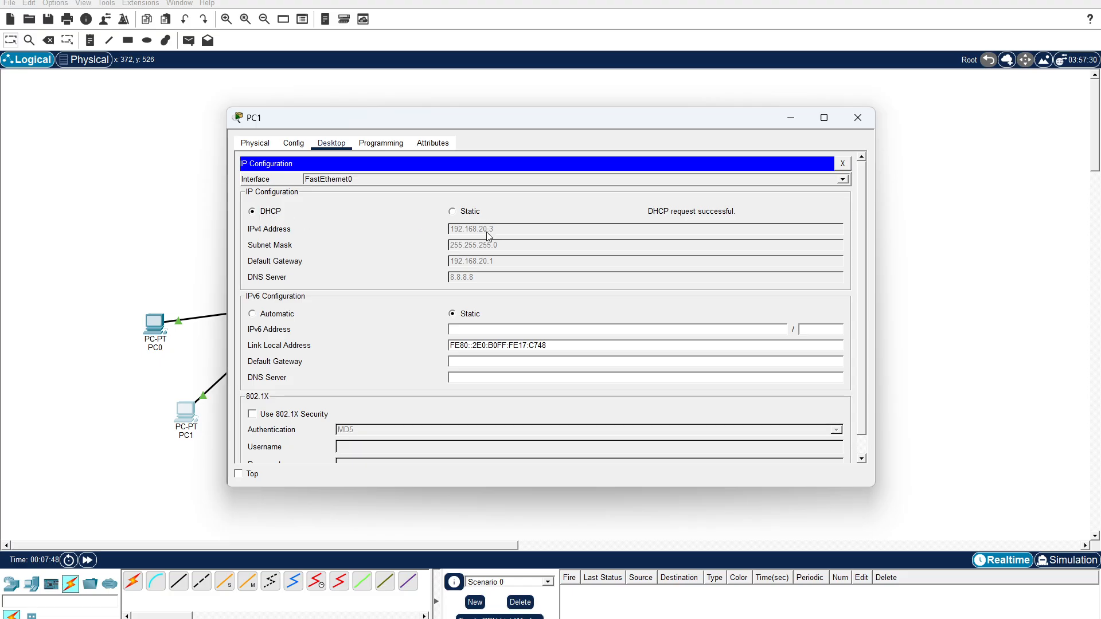
{"action": "left_click", "coordinate": [858, 117]}
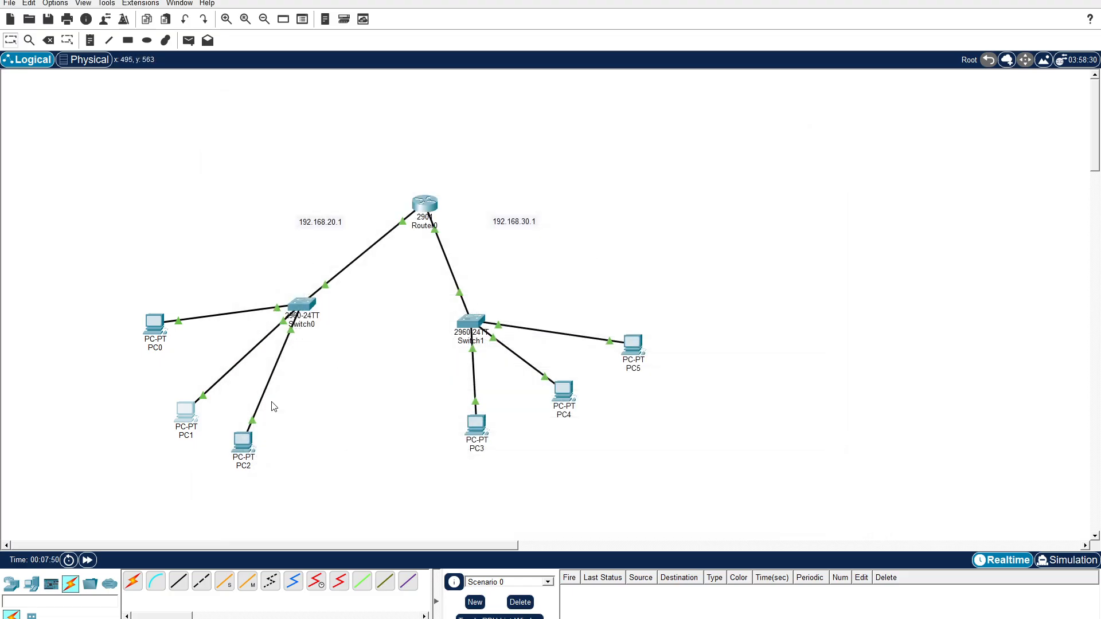
Switch PC2's IPv4 configuration on FastEthernet0 to DHCP and close the PC2 window.
{"action": "left_click", "coordinate": [243, 441]}
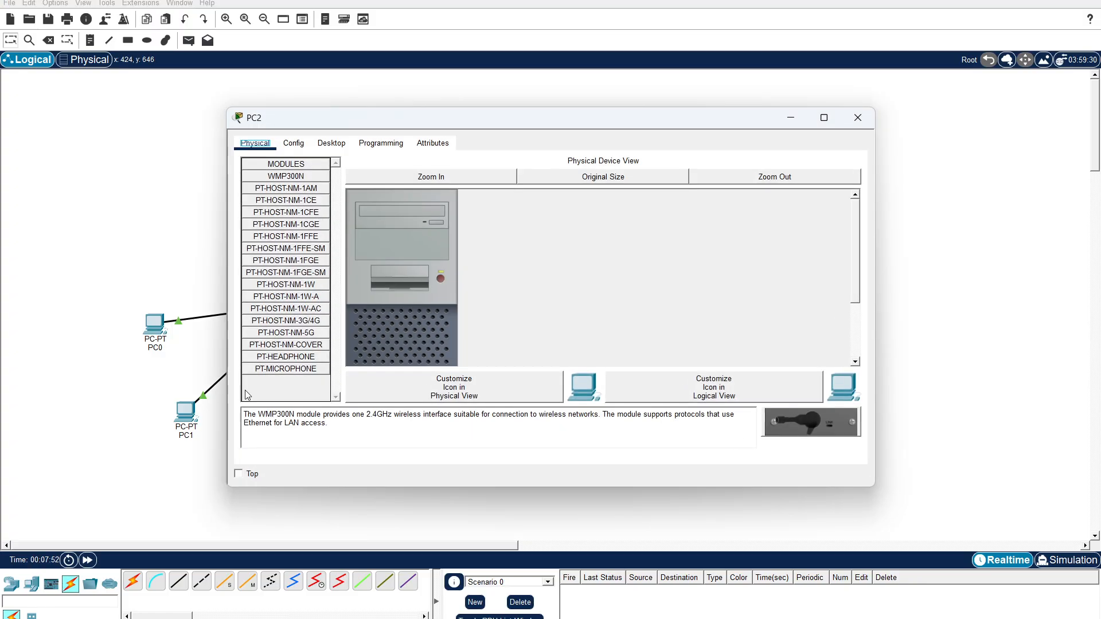
{"action": "left_click", "coordinate": [331, 143]}
{"action": "left_click", "coordinate": [300, 193]}
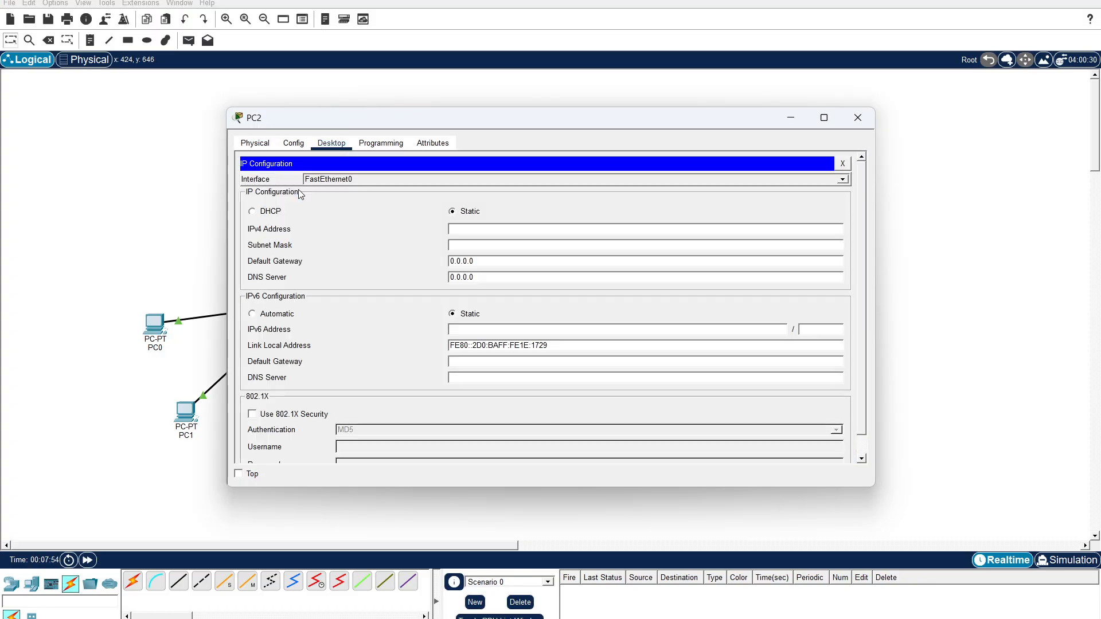
{"action": "left_click", "coordinate": [270, 212]}
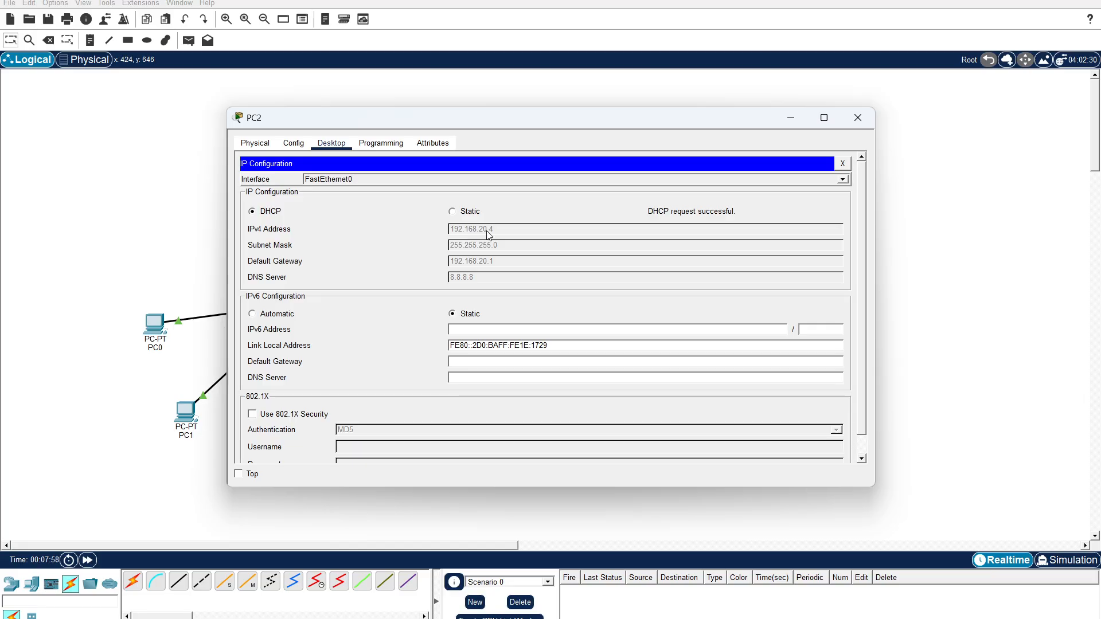
{"action": "left_click", "coordinate": [858, 118]}
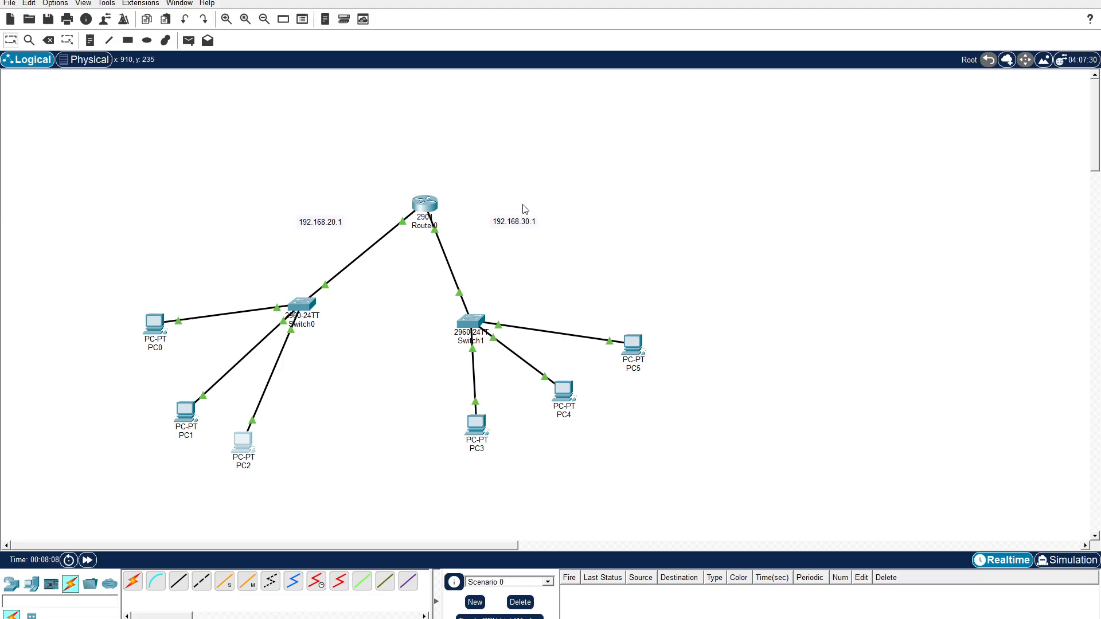
Switch PC3's IPv4 configuration on FastEthernet0 to DHCP and close the PC3 window.
{"action": "left_click", "coordinate": [474, 431]}
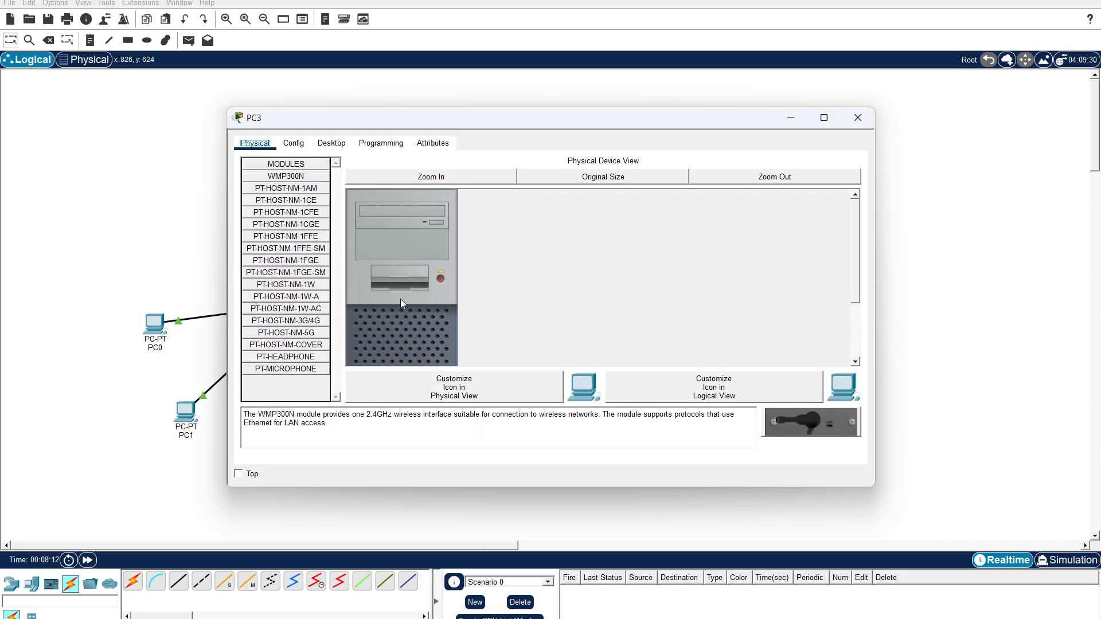
{"action": "left_click", "coordinate": [332, 144]}
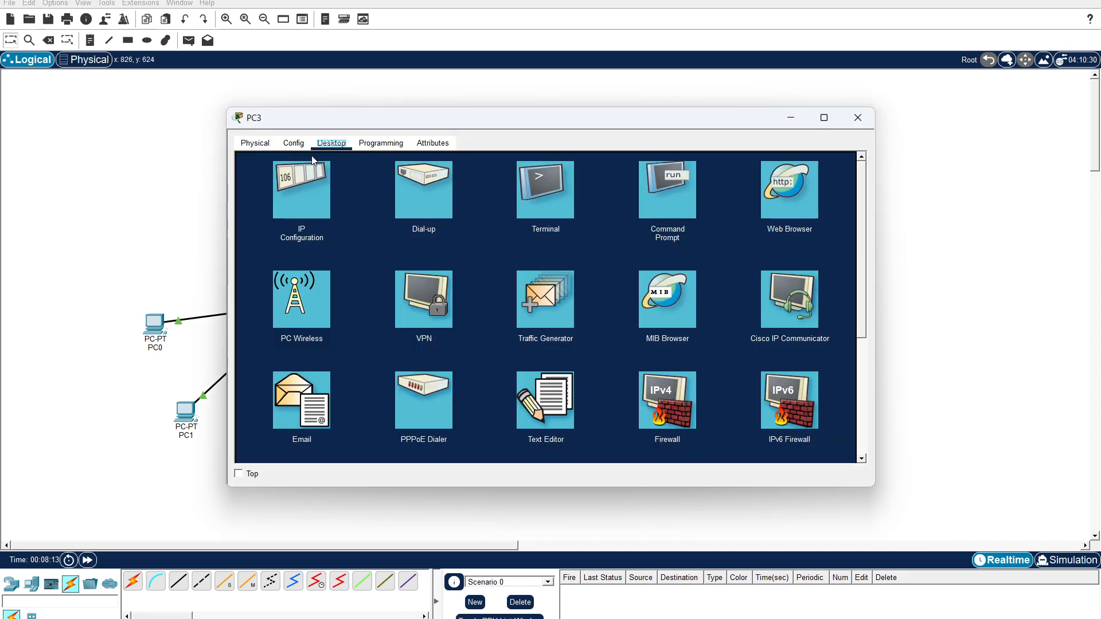
{"action": "left_click", "coordinate": [291, 192]}
{"action": "left_click", "coordinate": [269, 212]}
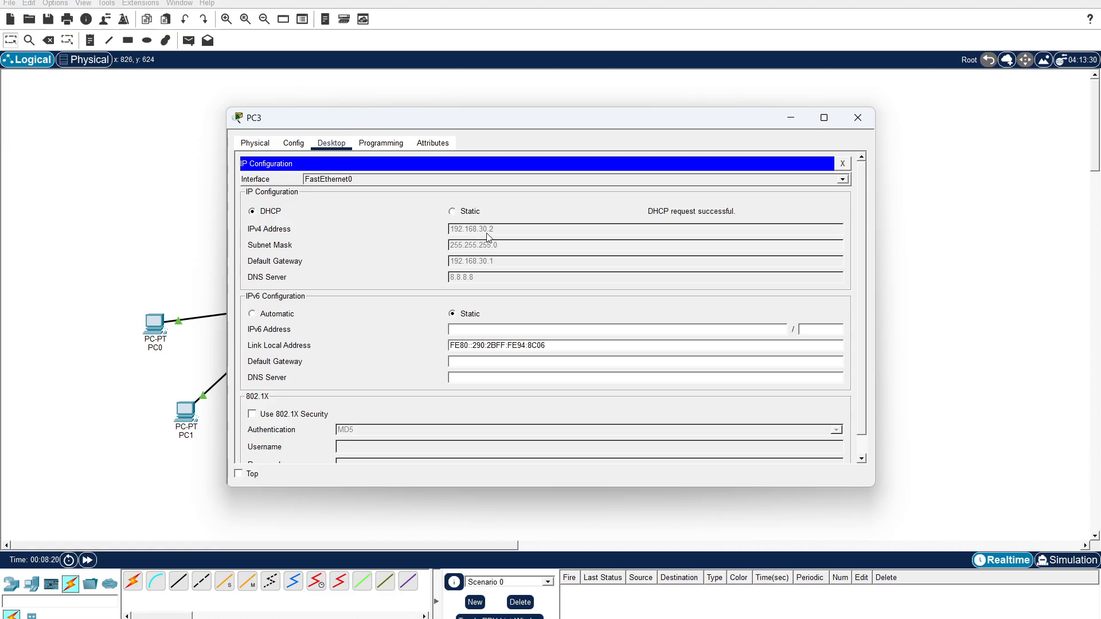
{"action": "left_click", "coordinate": [858, 118]}
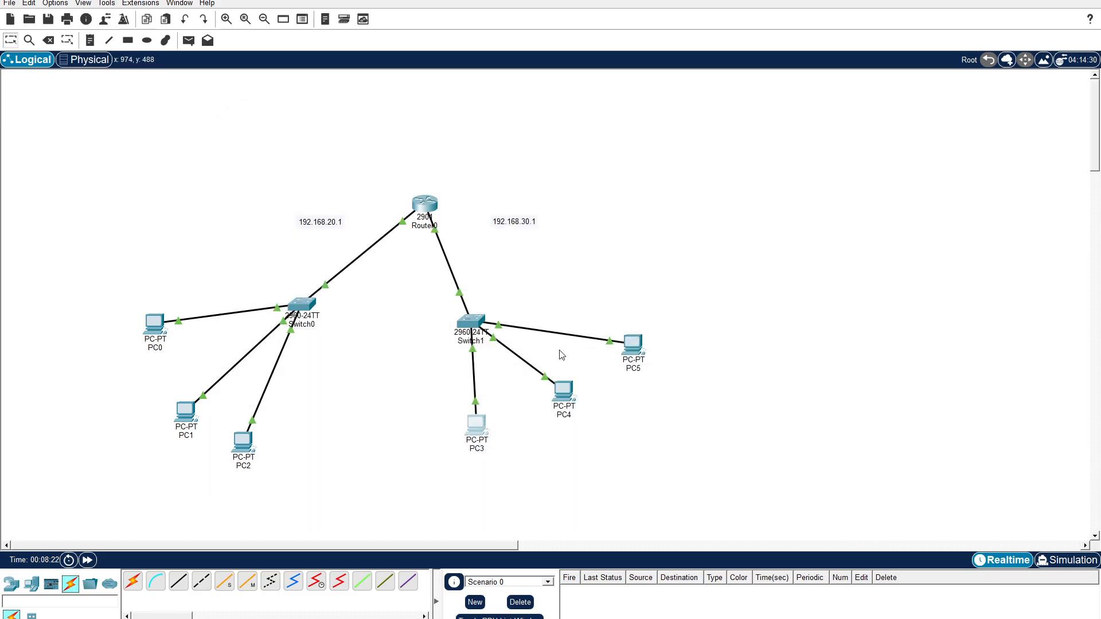
Switch PC4's IPv4 configuration on FastEthernet0 to DHCP and close the PC4 window.
{"action": "left_click", "coordinate": [563, 391]}
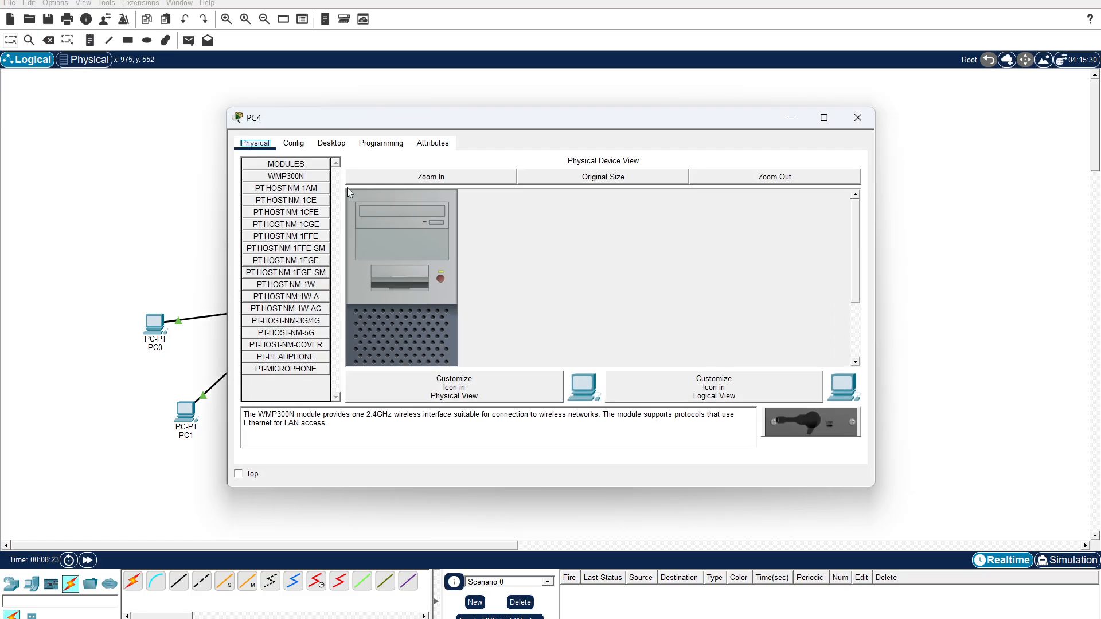
{"action": "left_click", "coordinate": [332, 144]}
{"action": "left_click", "coordinate": [297, 205]}
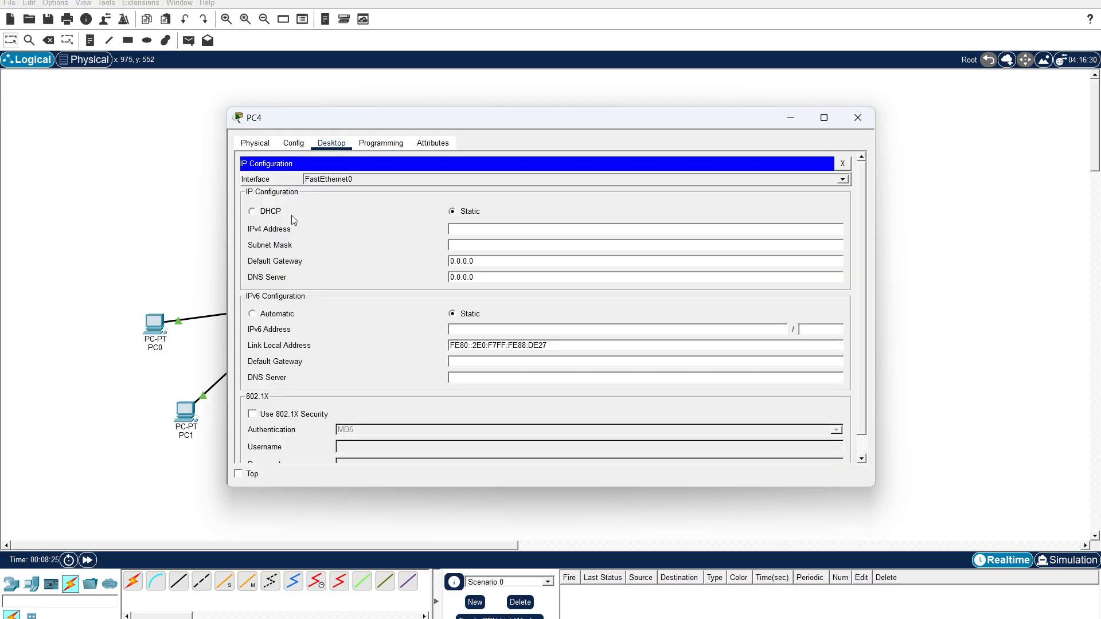
{"action": "left_click", "coordinate": [273, 212]}
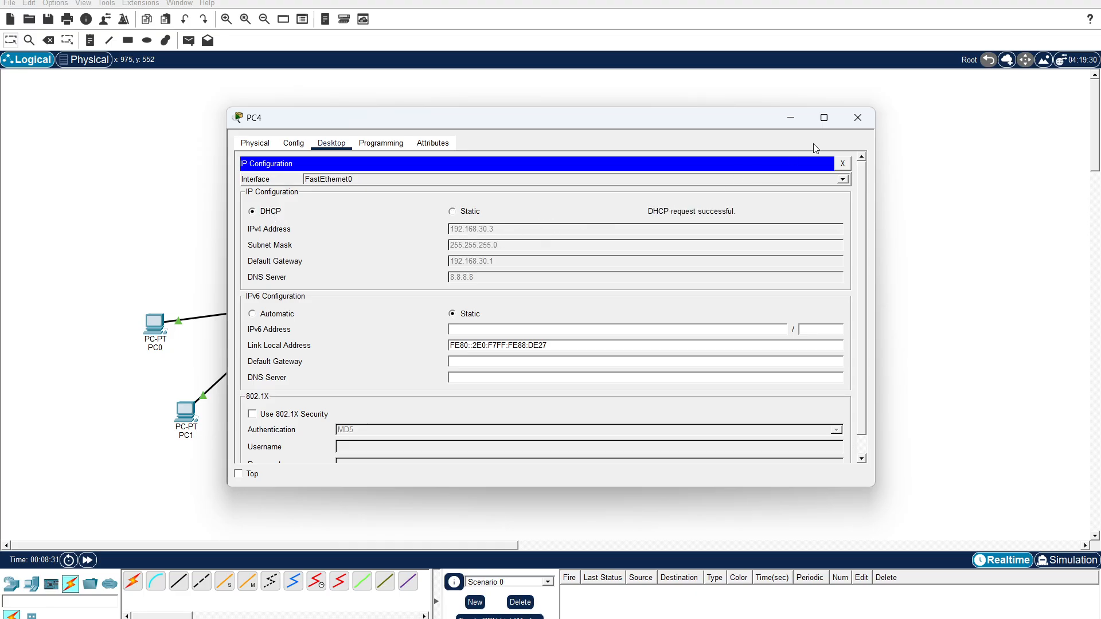
{"action": "left_click", "coordinate": [858, 118]}
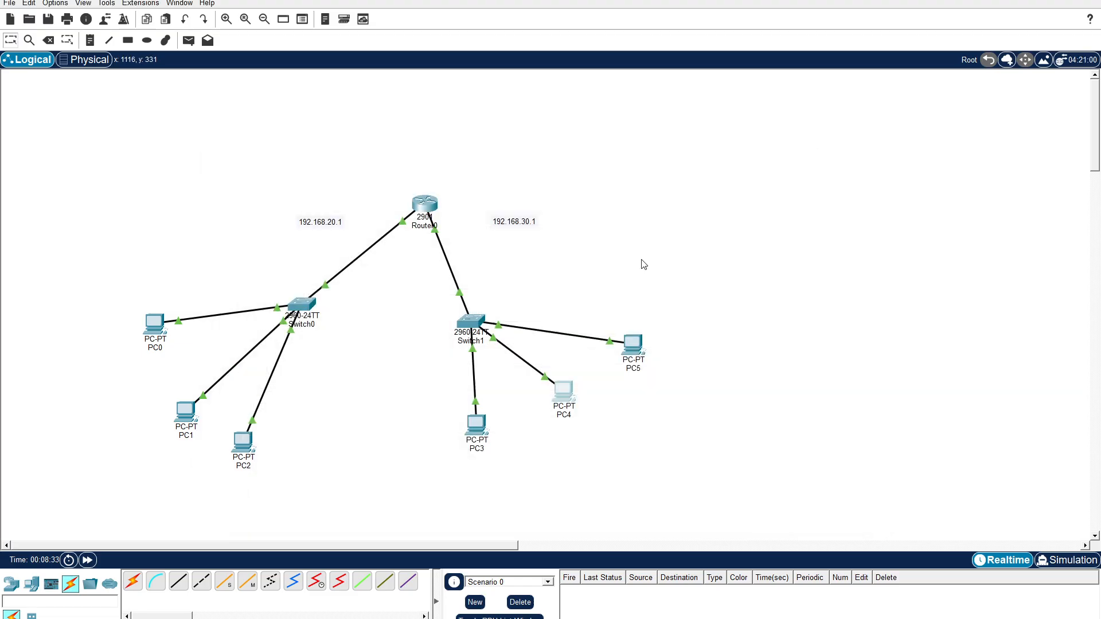
Switch PC5's IPv4 configuration on FastEthernet0 to DHCP and close the PC5 window.
{"action": "left_click", "coordinate": [631, 345]}
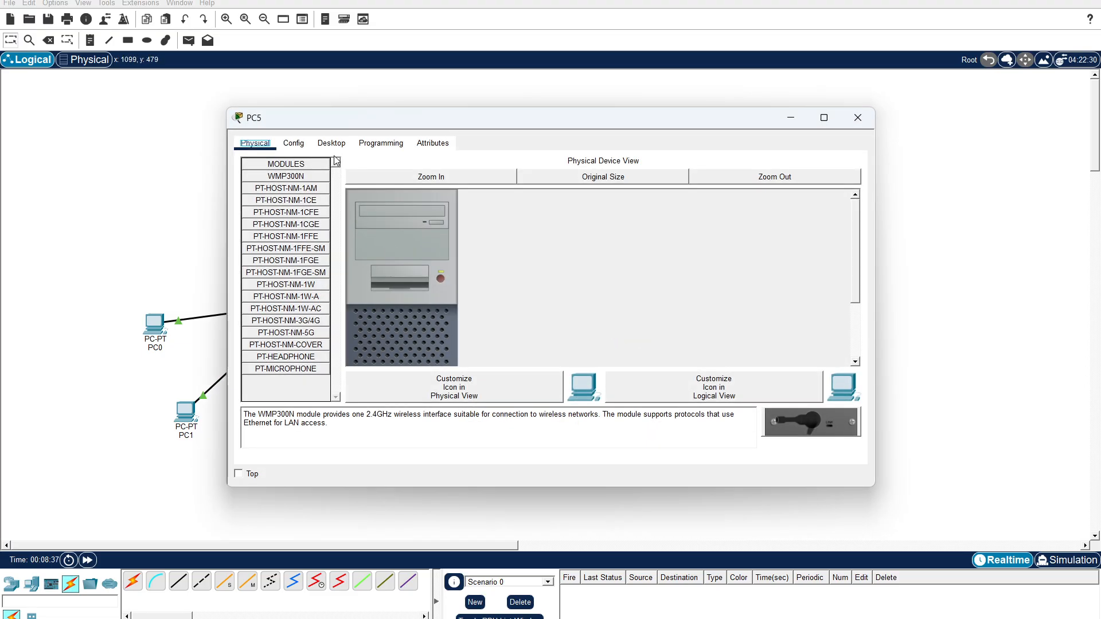
{"action": "left_click", "coordinate": [333, 145]}
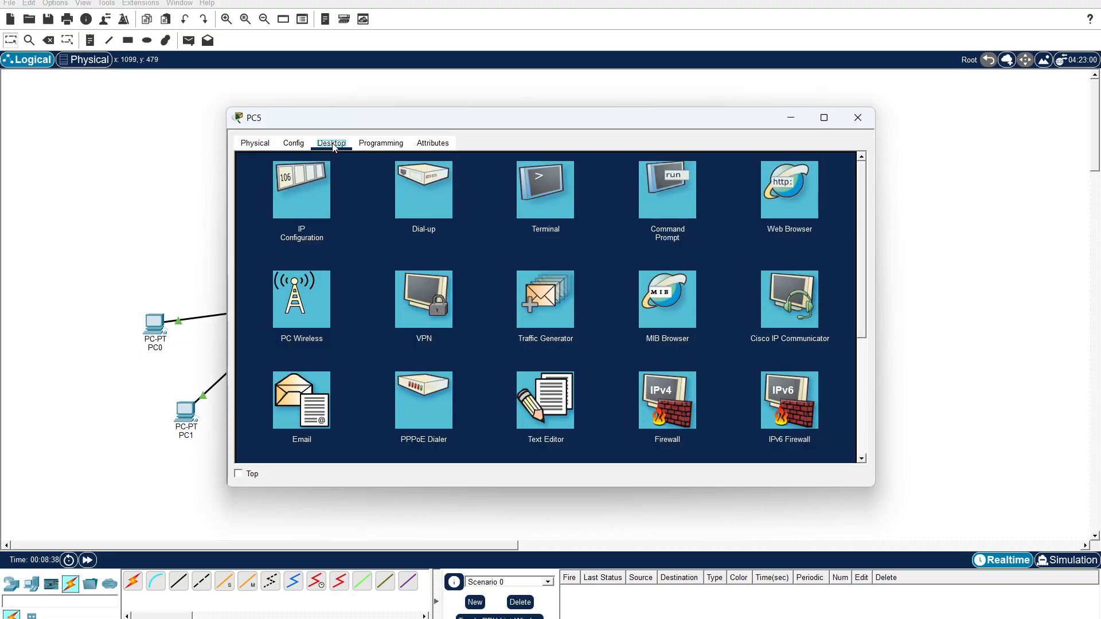
{"action": "left_click", "coordinate": [300, 195]}
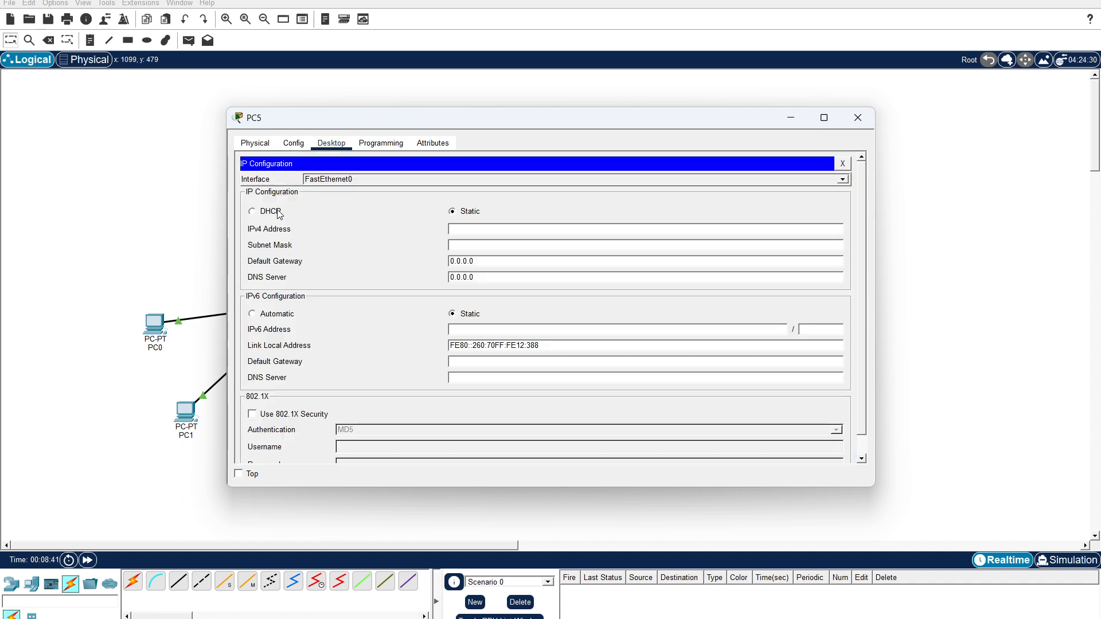
{"action": "left_click_drag", "start_coordinate": [412, 116], "coordinate": [643, 79]}
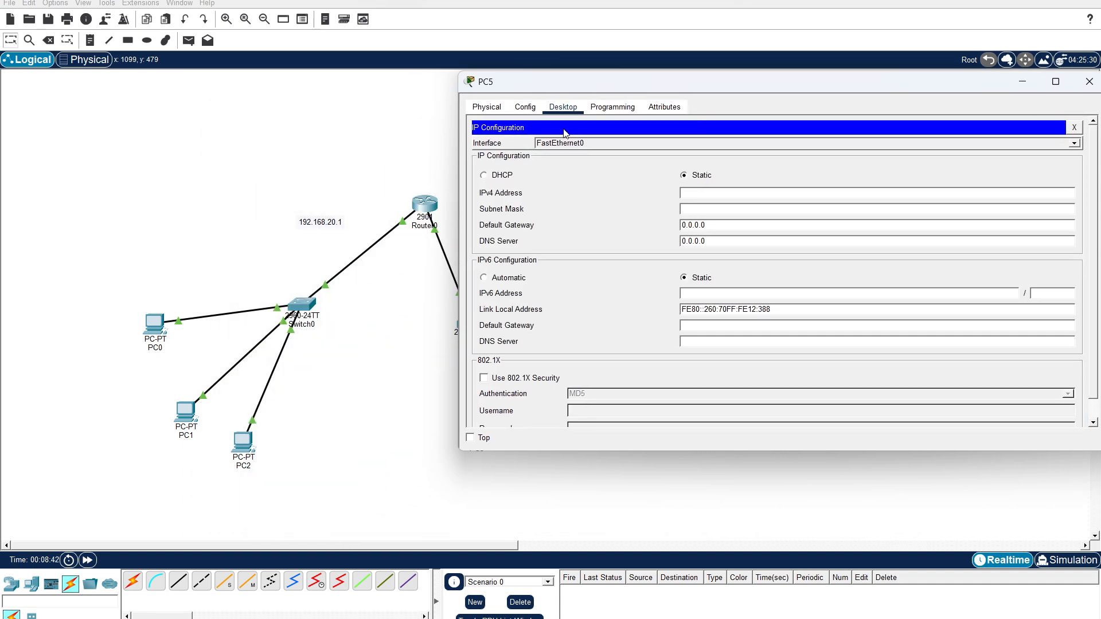
{"action": "left_click", "coordinate": [496, 175]}
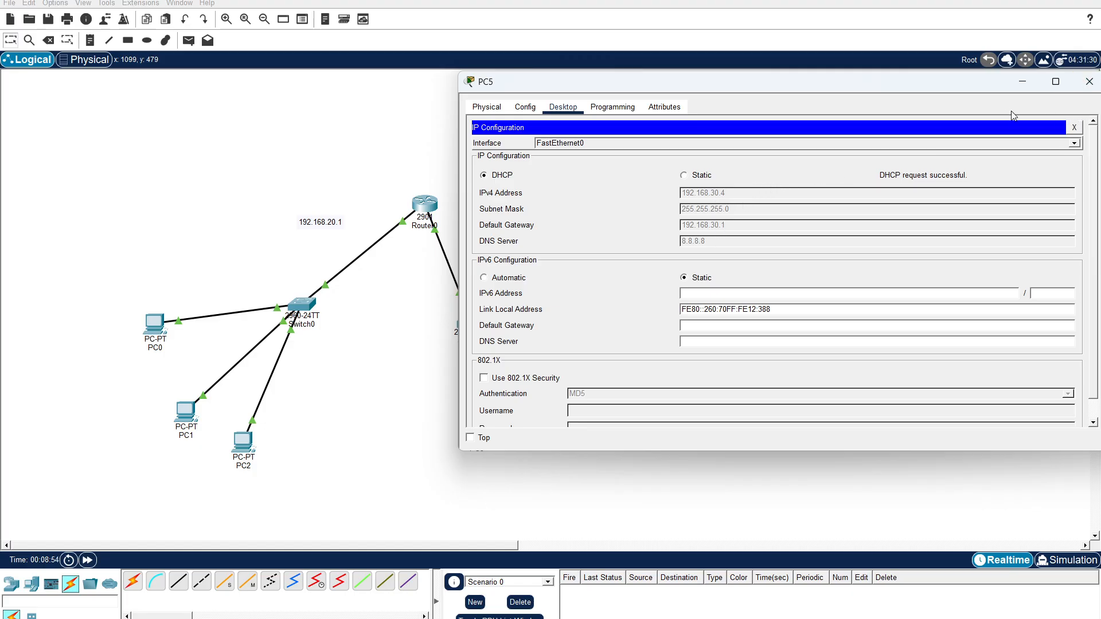
{"action": "left_click", "coordinate": [989, 104]}
{"action": "left_click_drag", "start_coordinate": [620, 90], "coordinate": [557, 143]}
{"action": "left_click", "coordinate": [1026, 135]}
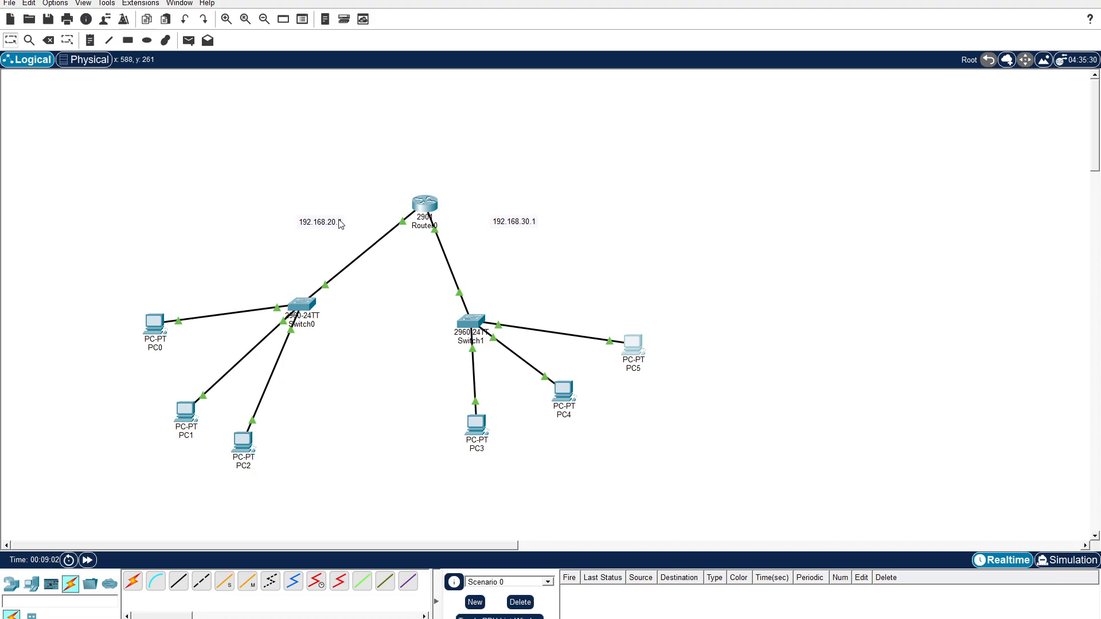
Exclude the addresses 192.168.20.1 to 192.168.20.15 from DHCP in Router0's command line and close the router window.
{"action": "left_click", "coordinate": [427, 208]}
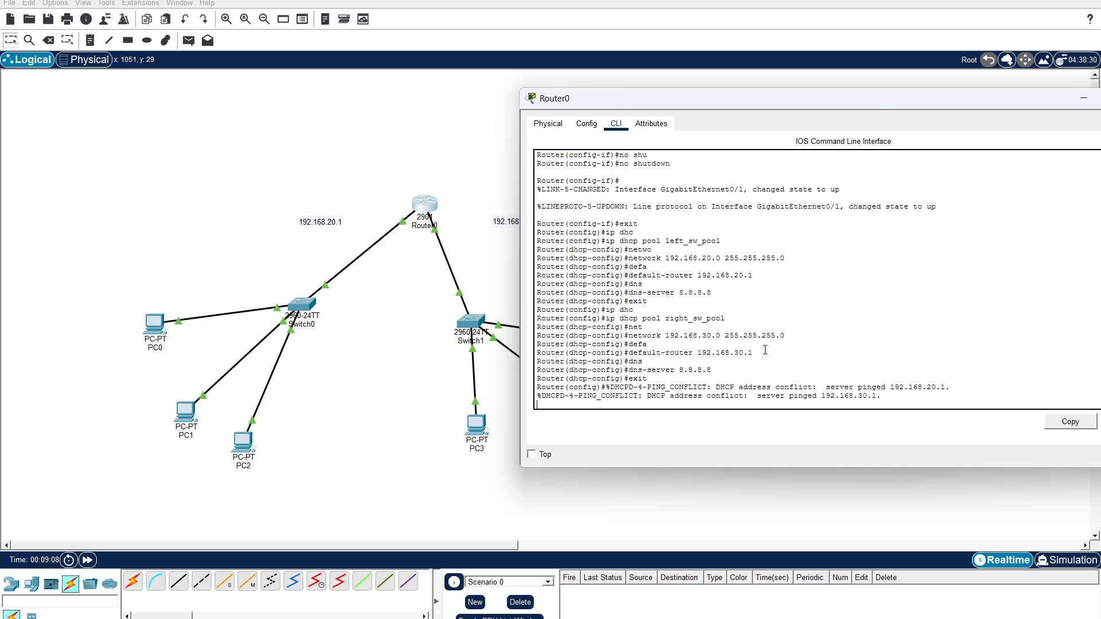
{"action": "key", "text": "Return"}
{"action": "key", "text": "Return"}
{"action": "key", "text": "Return"}
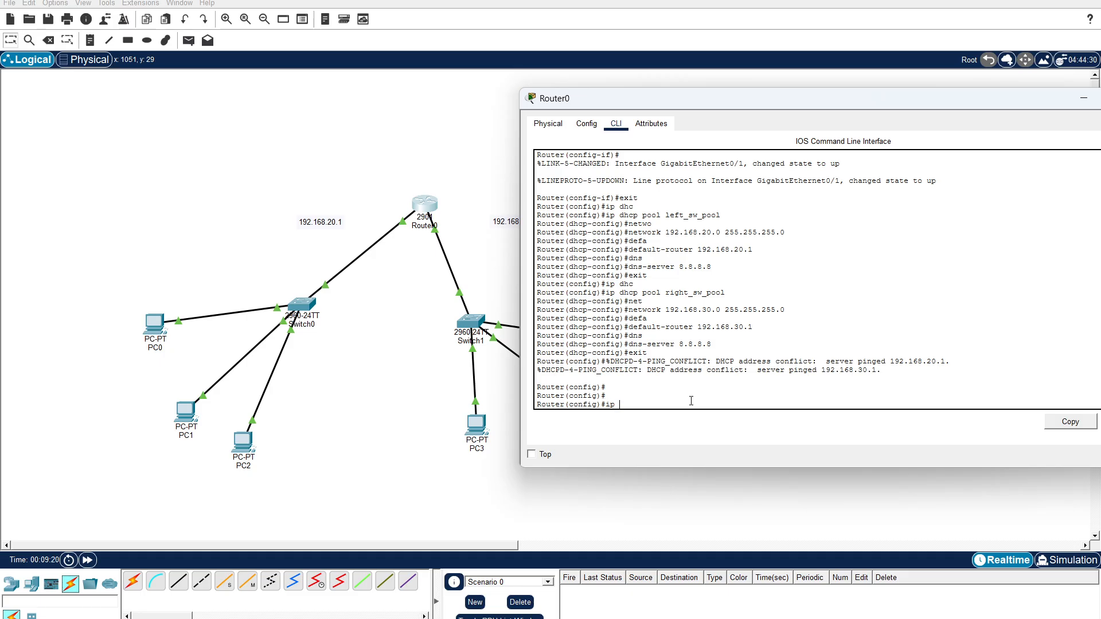
{"action": "key", "text": "Tab"}
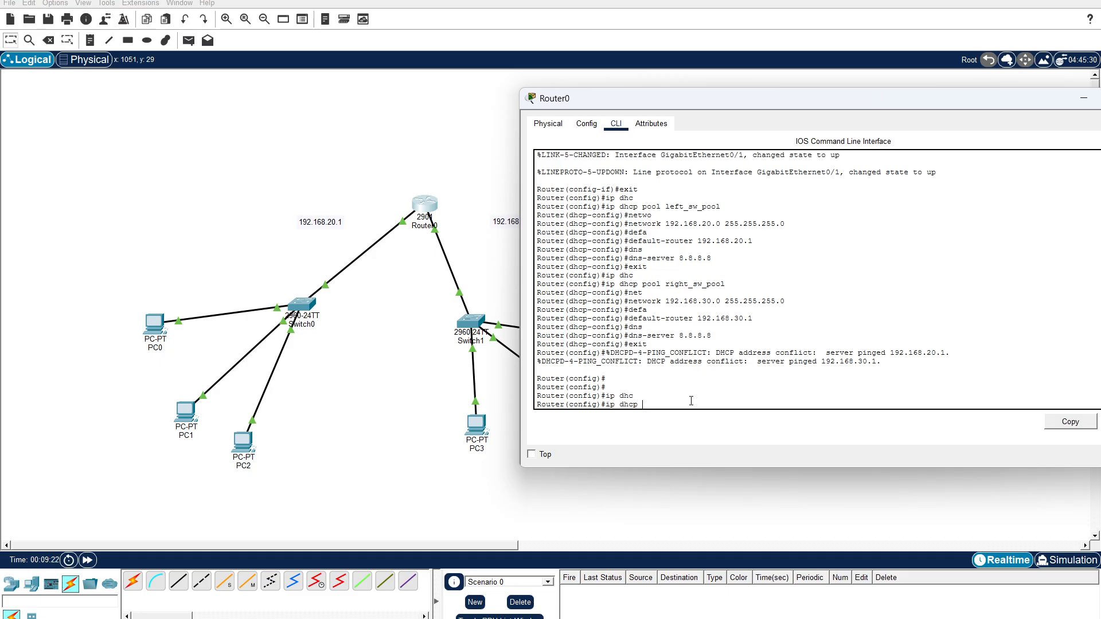
{"action": "type", "text": "ex"}
{"action": "key", "text": "Tab"}
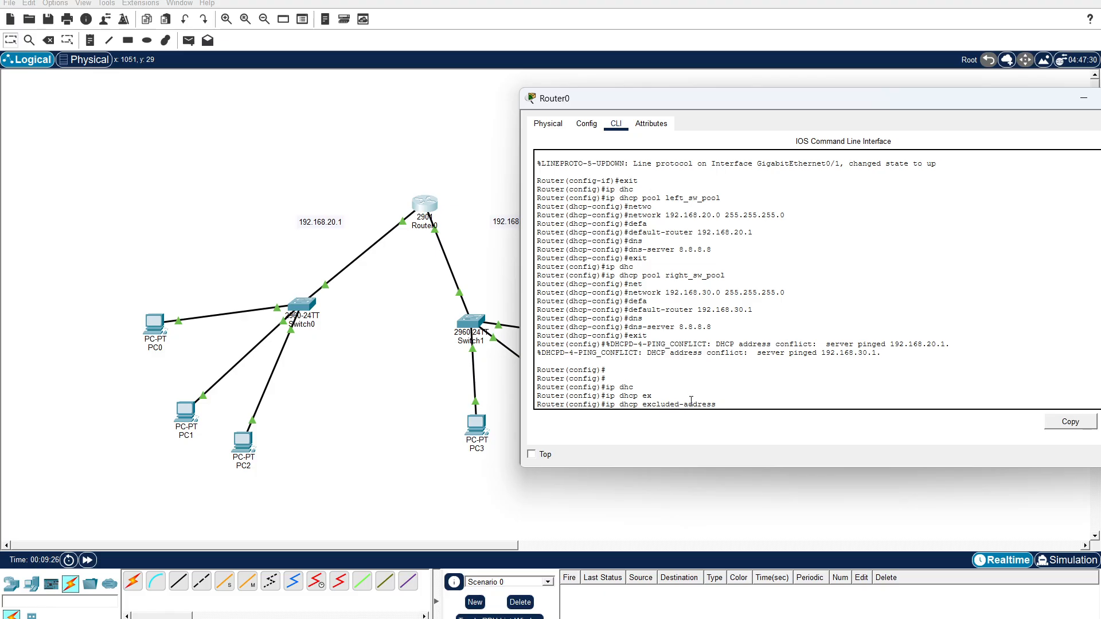
{"action": "type", "text": "192.168."}
{"action": "type", "text": "20.1 192.168.20.15"}
{"action": "key", "text": "Return"}
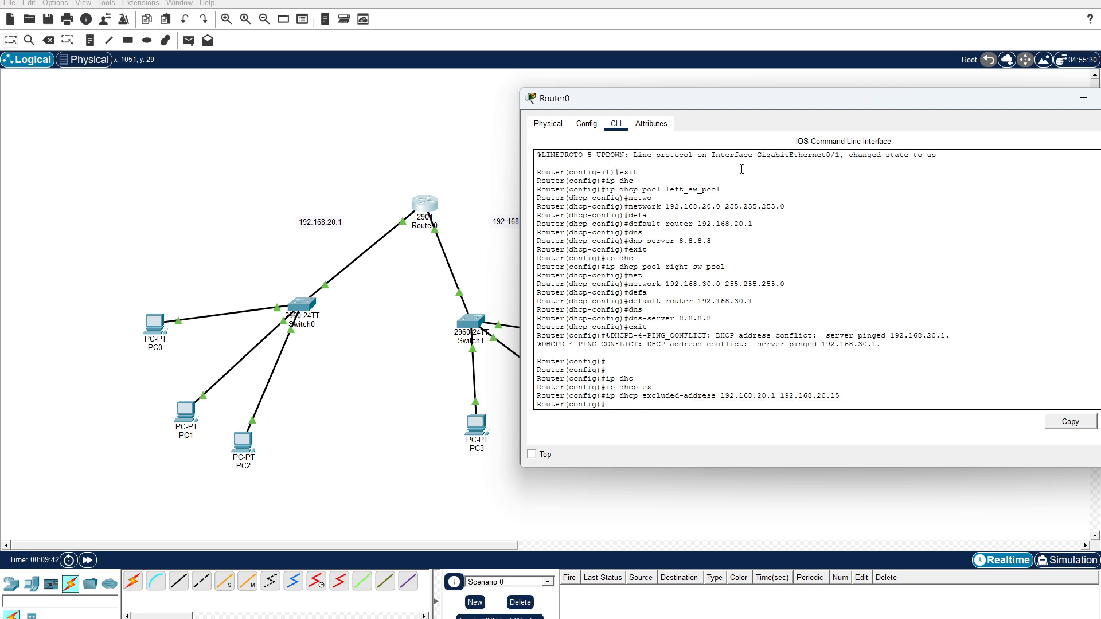
{"action": "left_click_drag", "start_coordinate": [824, 113], "coordinate": [656, 119]}
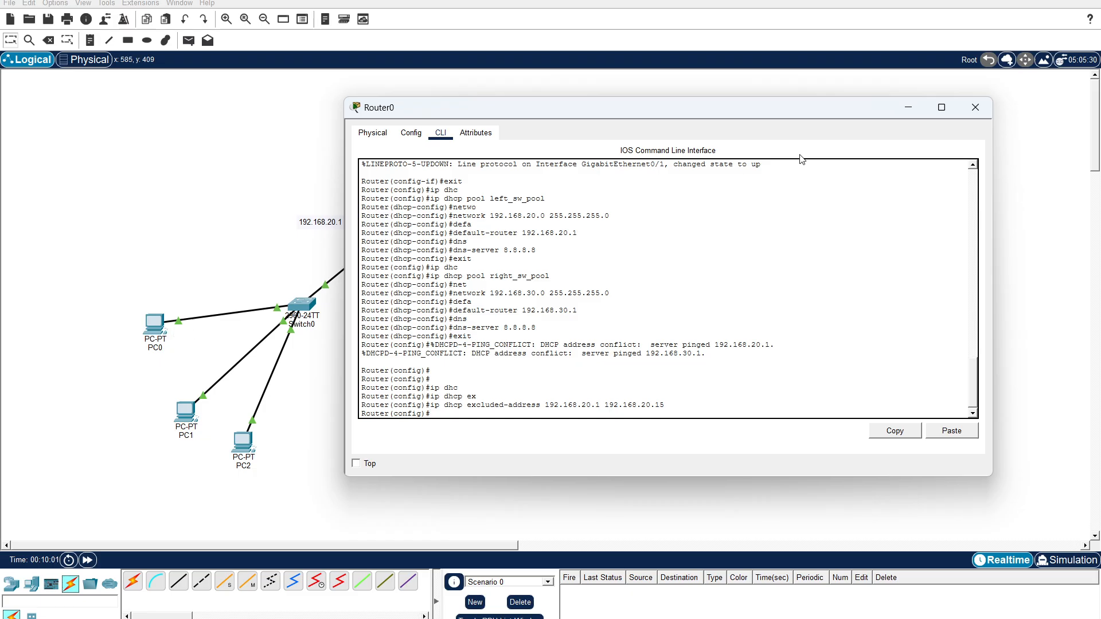
{"action": "left_click", "coordinate": [974, 107]}
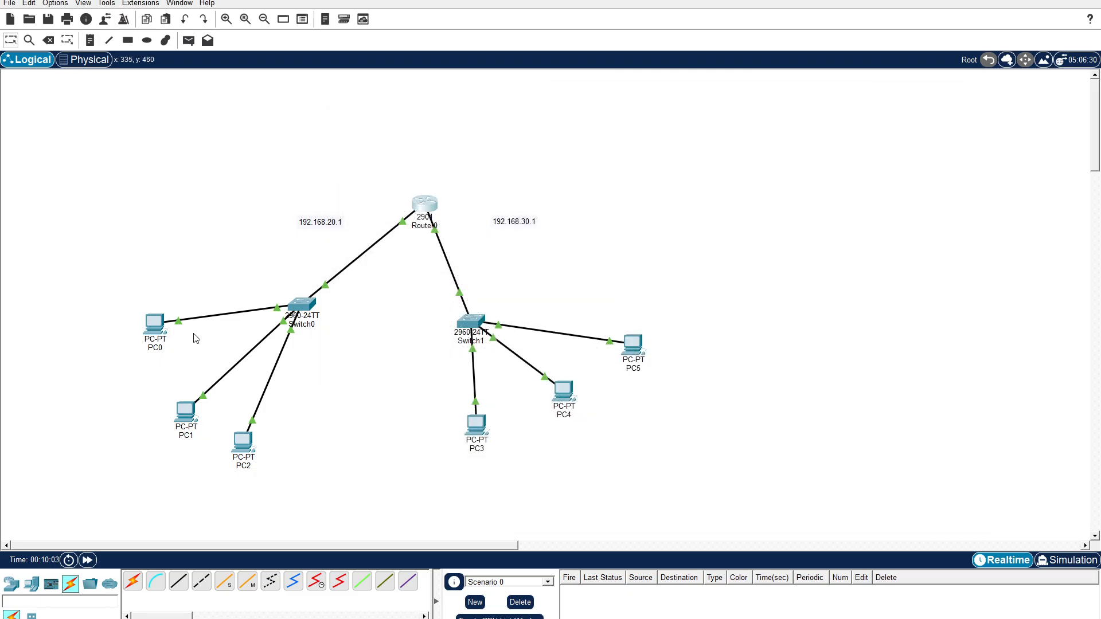
Renew PC0's DHCP lease by switching its IPv4 configuration to Static and back to DHCP, and close the PC0 window.
{"action": "left_click", "coordinate": [153, 325]}
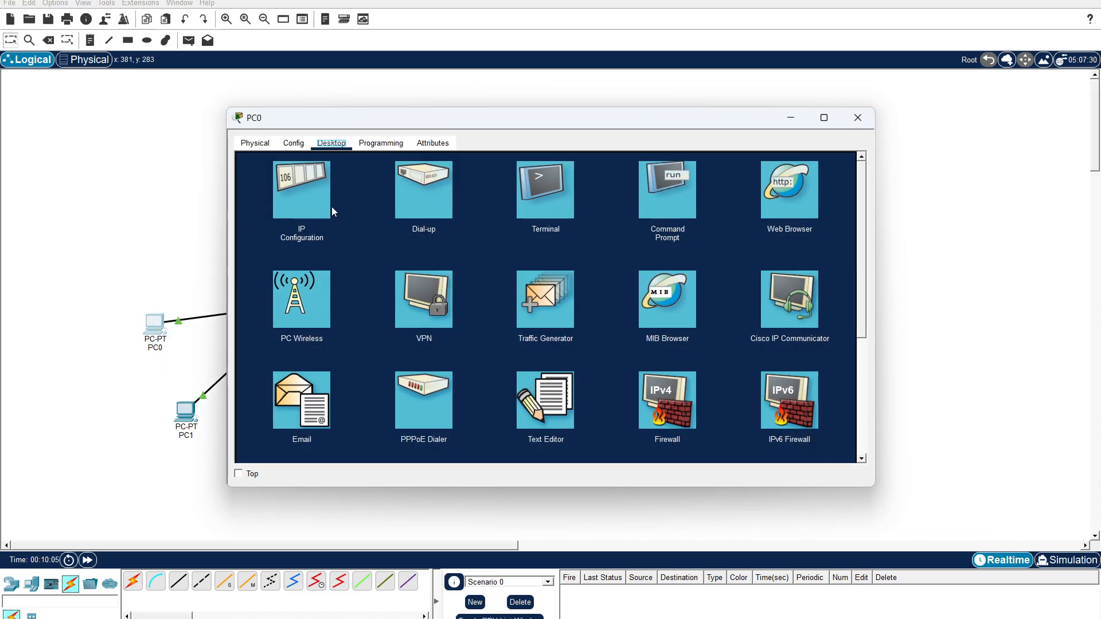
{"action": "left_click", "coordinate": [309, 211]}
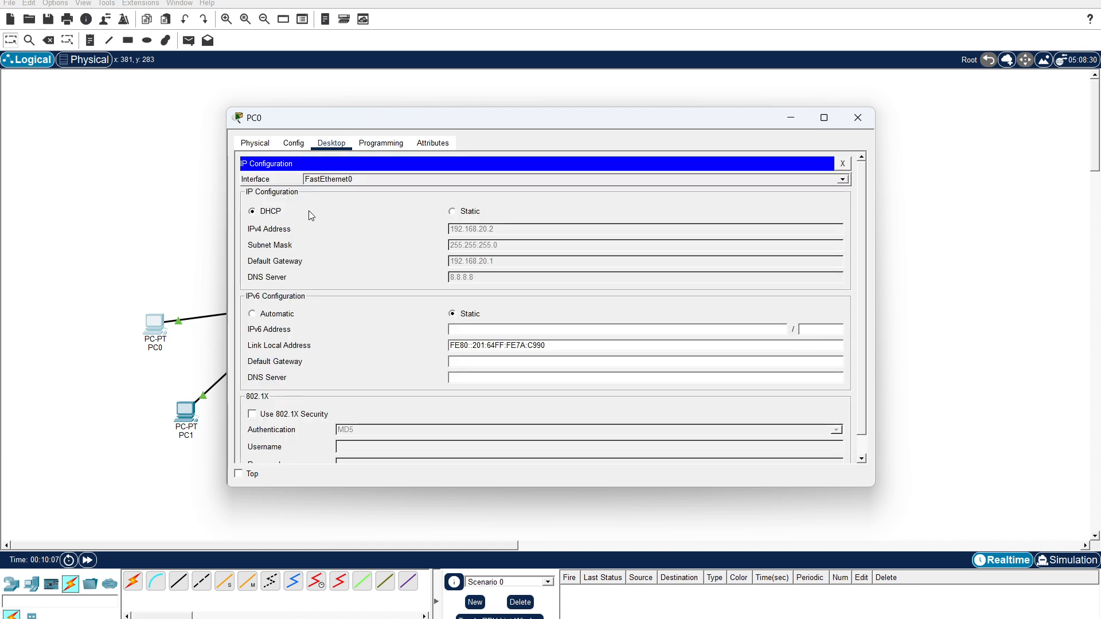
{"action": "left_click", "coordinate": [453, 211]}
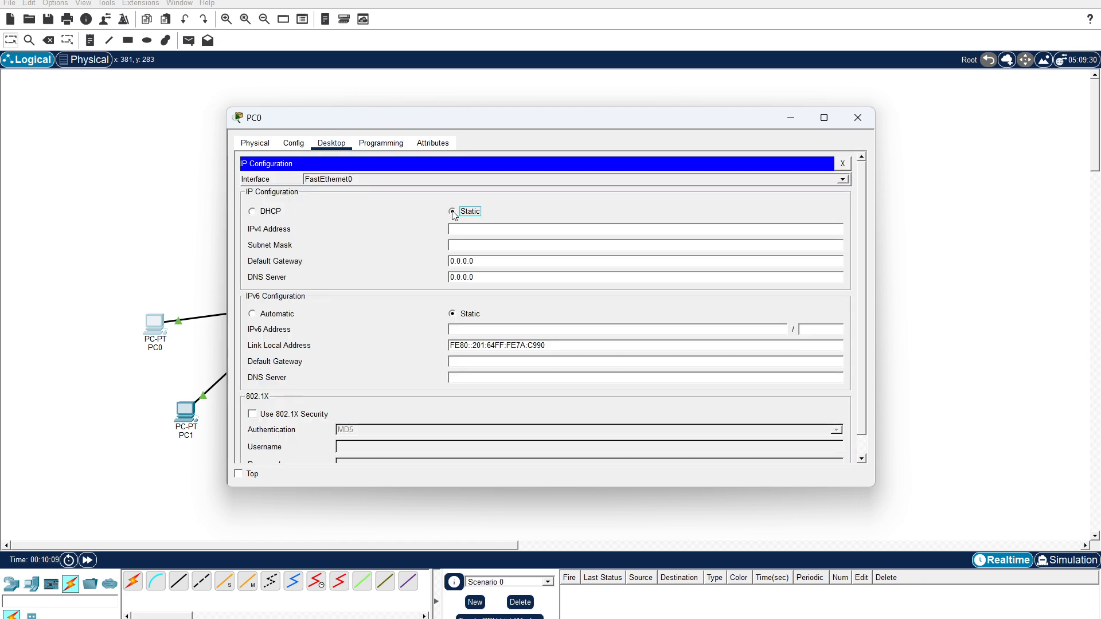
{"action": "left_click", "coordinate": [253, 212]}
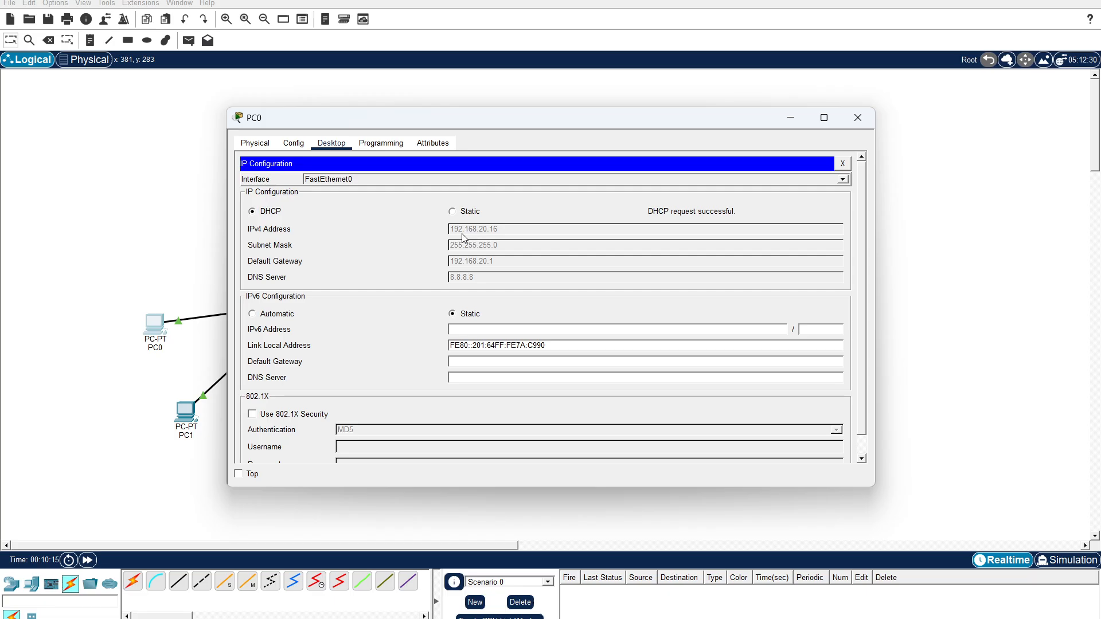
{"action": "left_click", "coordinate": [858, 118]}
Renew PC1's DHCP lease by switching its IPv4 configuration to Static and back to DHCP, and close the PC1 window.
{"action": "left_click", "coordinate": [185, 412]}
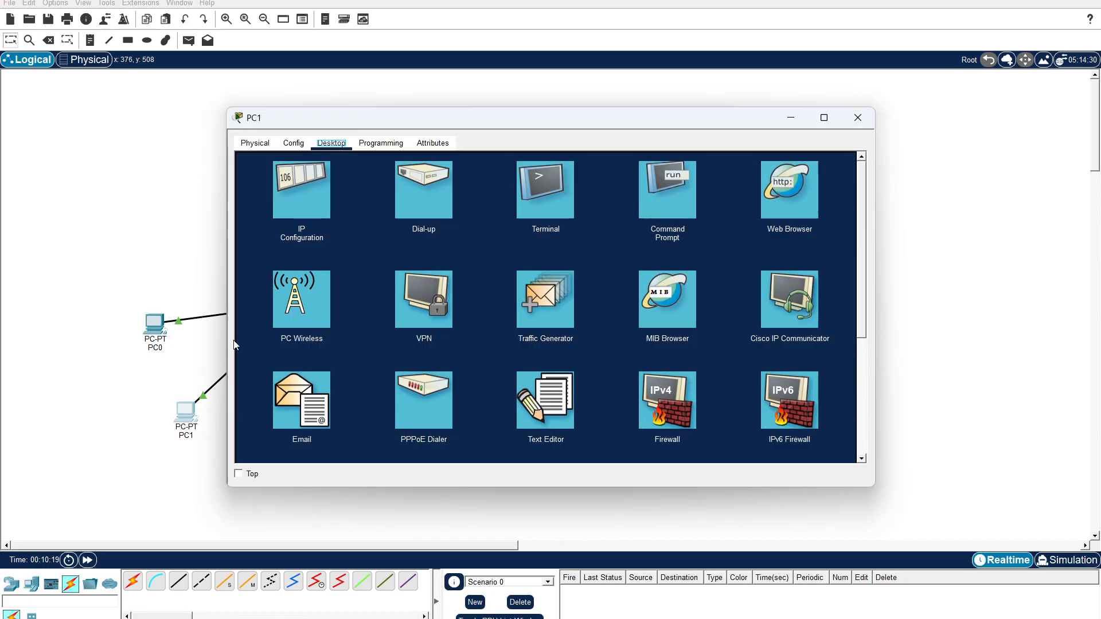
{"action": "left_click", "coordinate": [315, 223]}
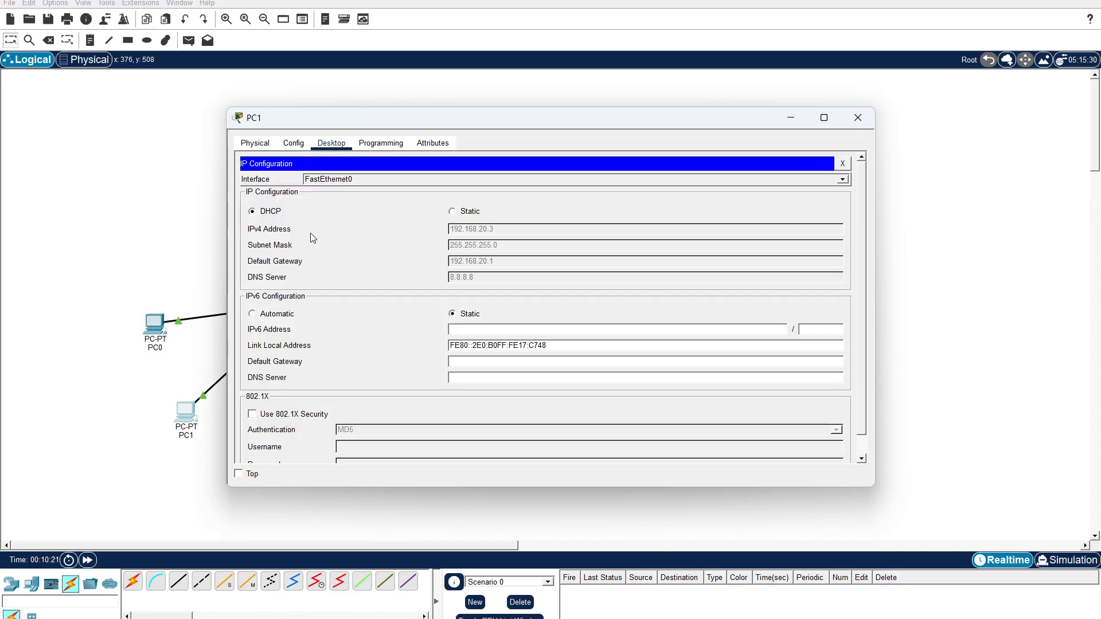
{"action": "left_click", "coordinate": [454, 212]}
{"action": "left_click", "coordinate": [261, 213]}
{"action": "left_click", "coordinate": [858, 118]}
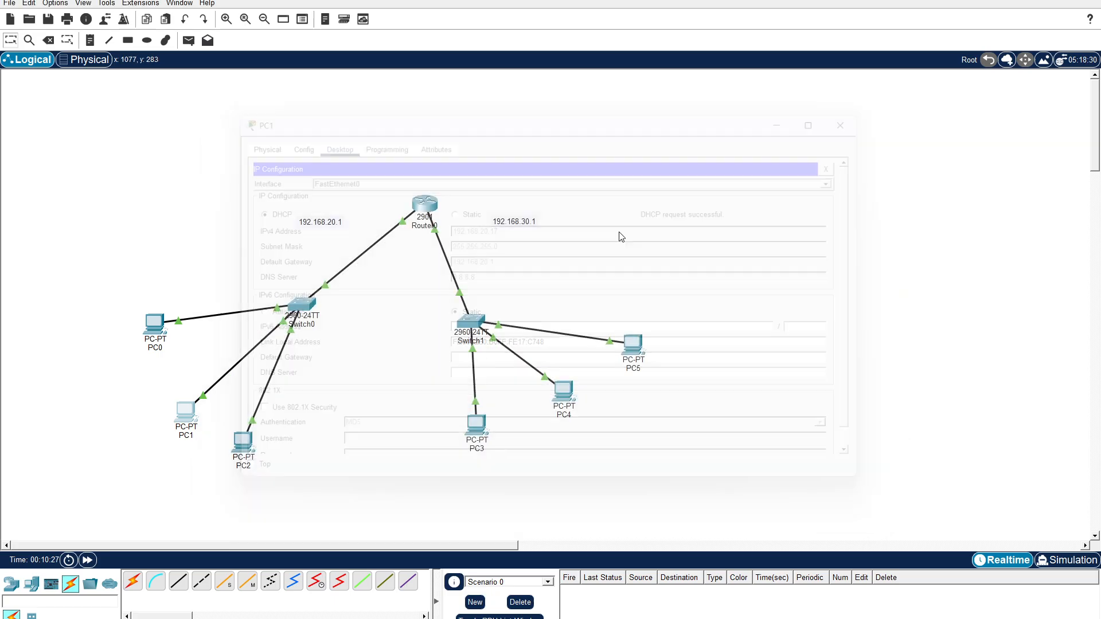
Renew PC2's DHCP lease by switching its IPv4 configuration to Static and back to DHCP, and close the PC2 window.
{"action": "left_click", "coordinate": [245, 445]}
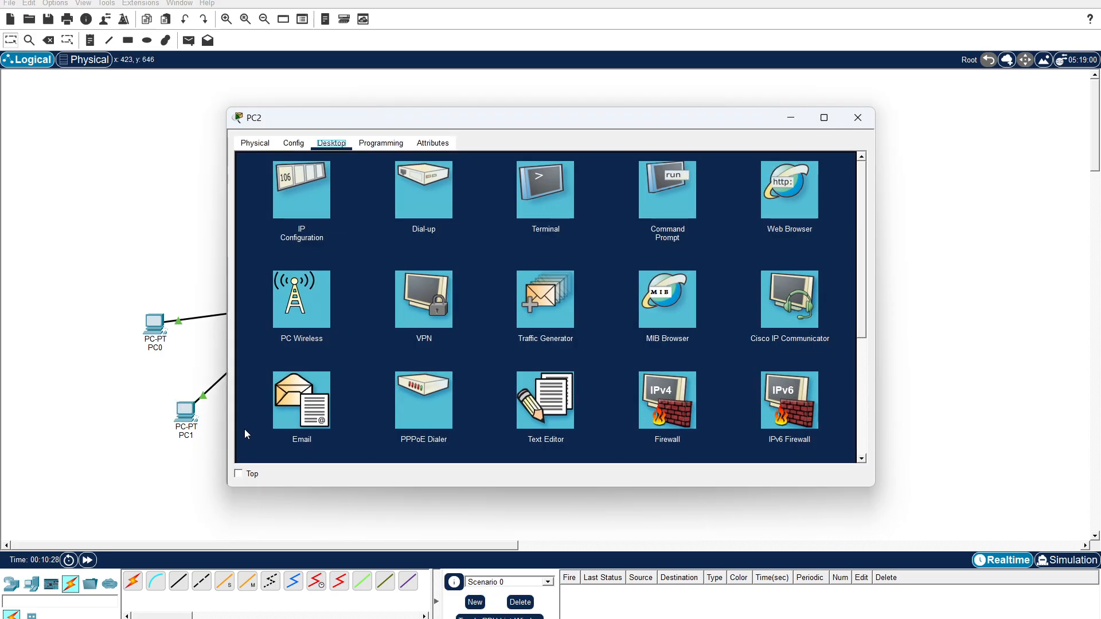
{"action": "left_click", "coordinate": [298, 198]}
{"action": "left_click", "coordinate": [466, 211]}
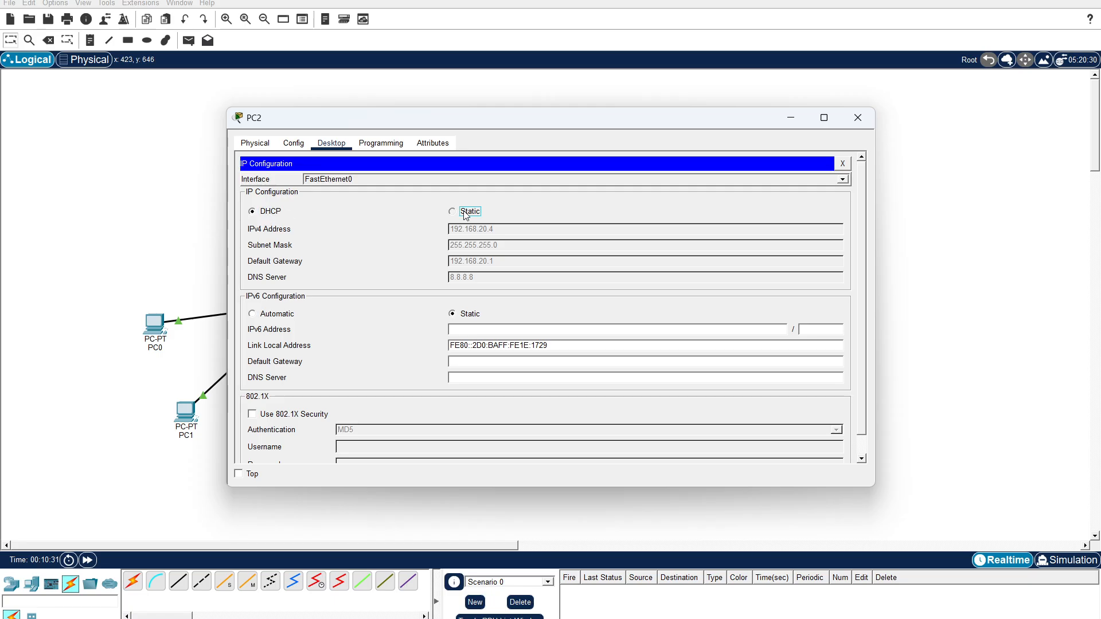
{"action": "left_click", "coordinate": [262, 216]}
{"action": "left_click", "coordinate": [846, 120]}
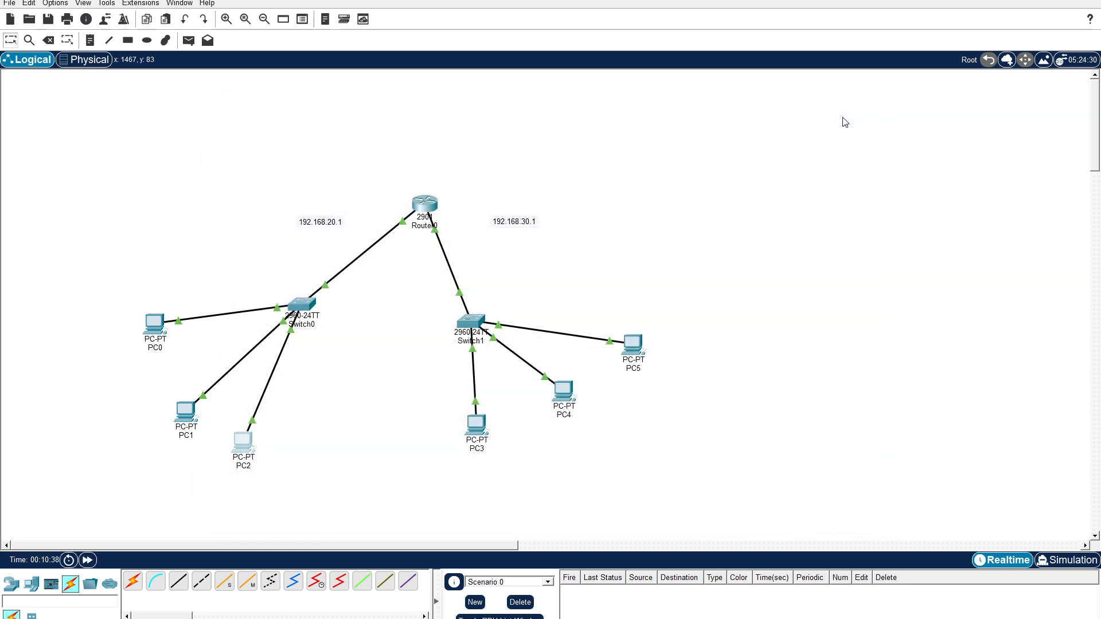